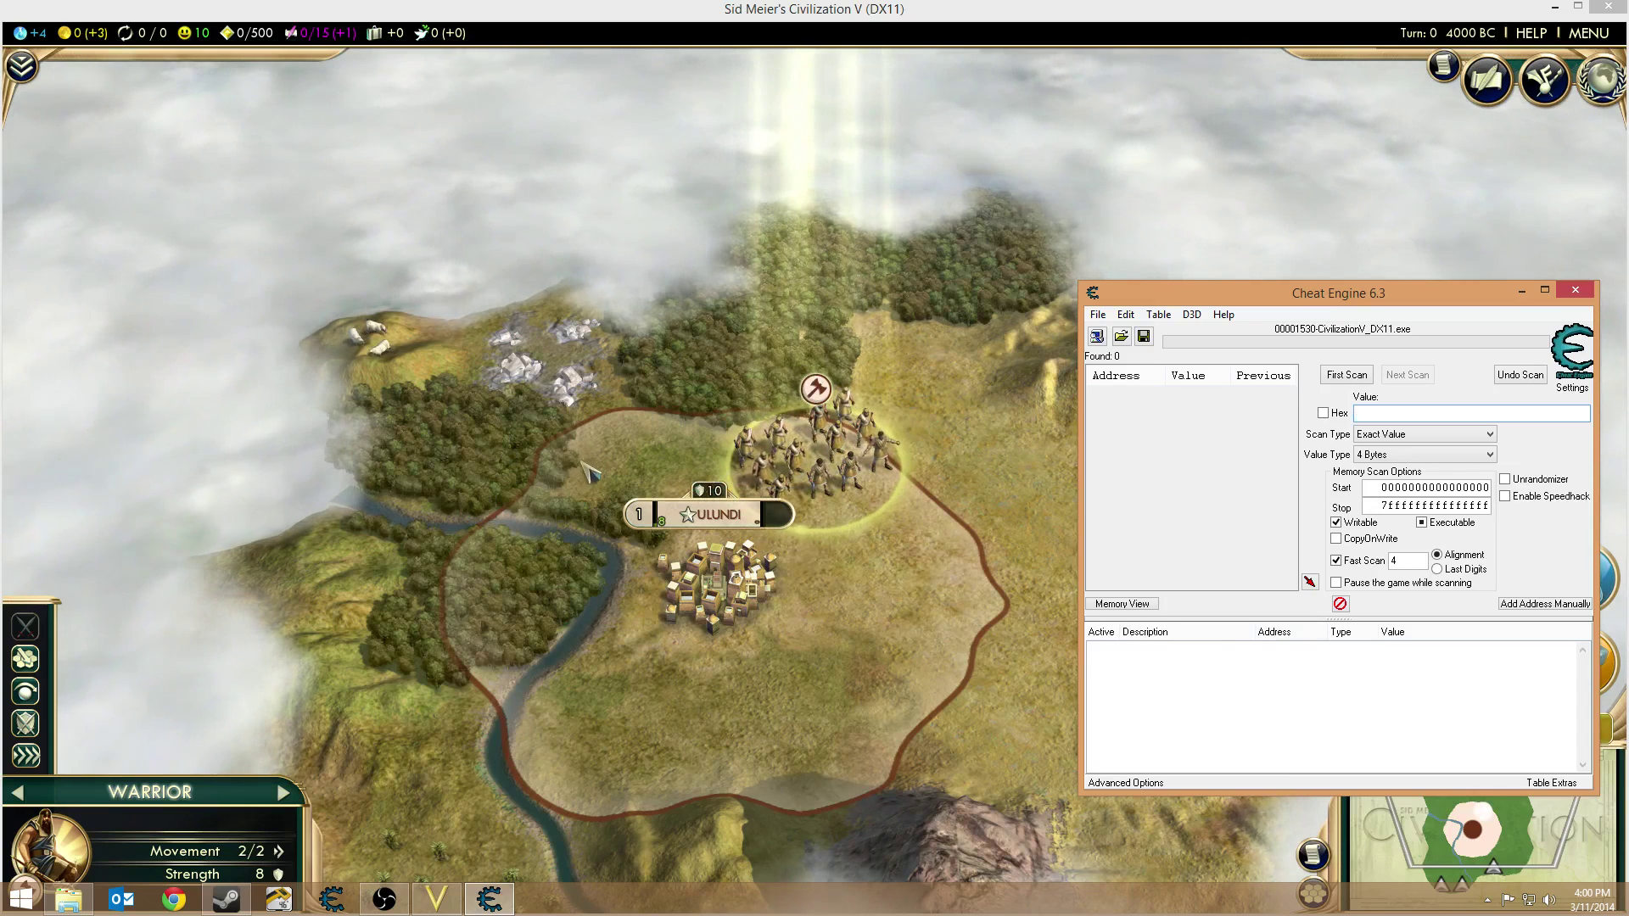
- Move the warriors east across the plains and set Ulundi to build a Worker
click(660, 389)
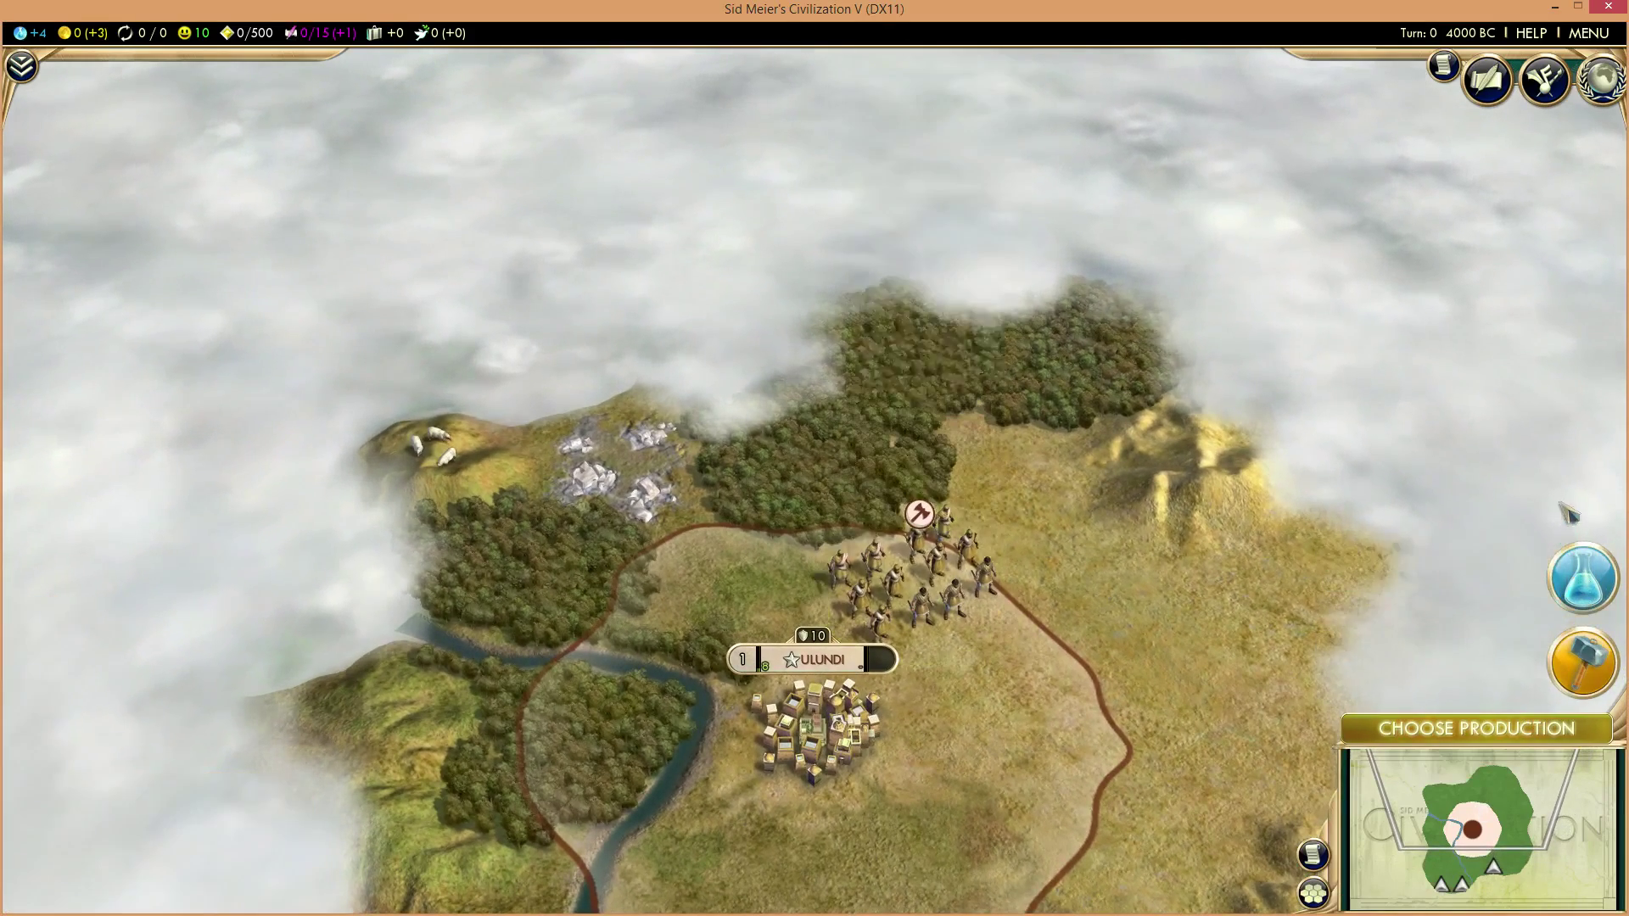
right_click(1382, 627)
click(1476, 728)
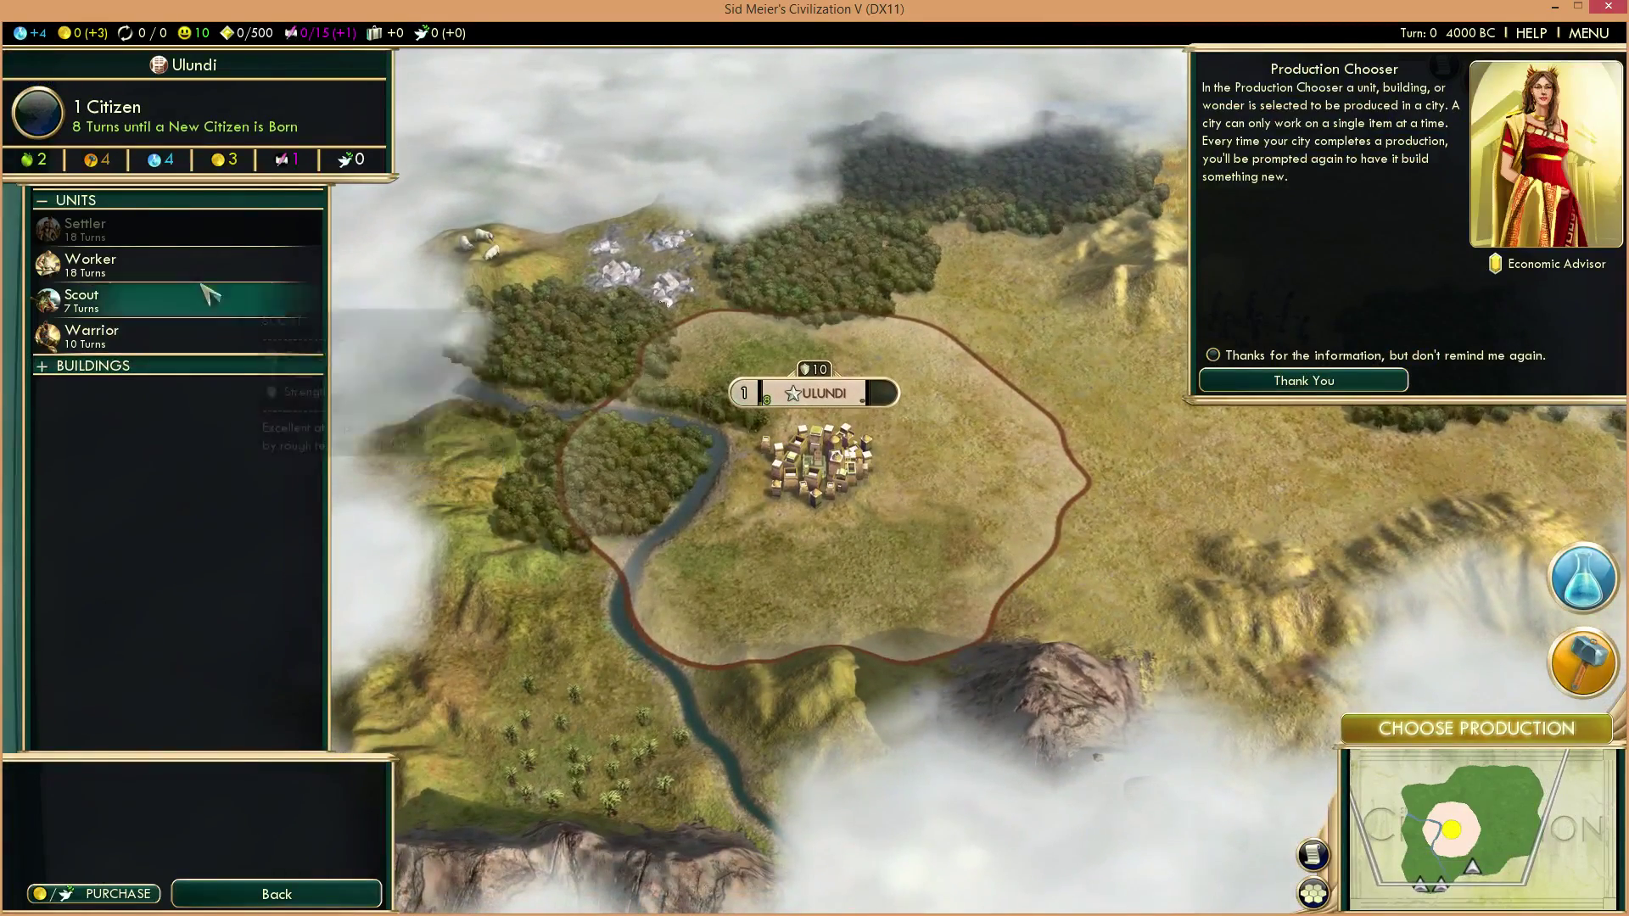
click(127, 264)
- Research Animal Husbandry, dismiss the science advisor tip, and end the turn
click(181, 331)
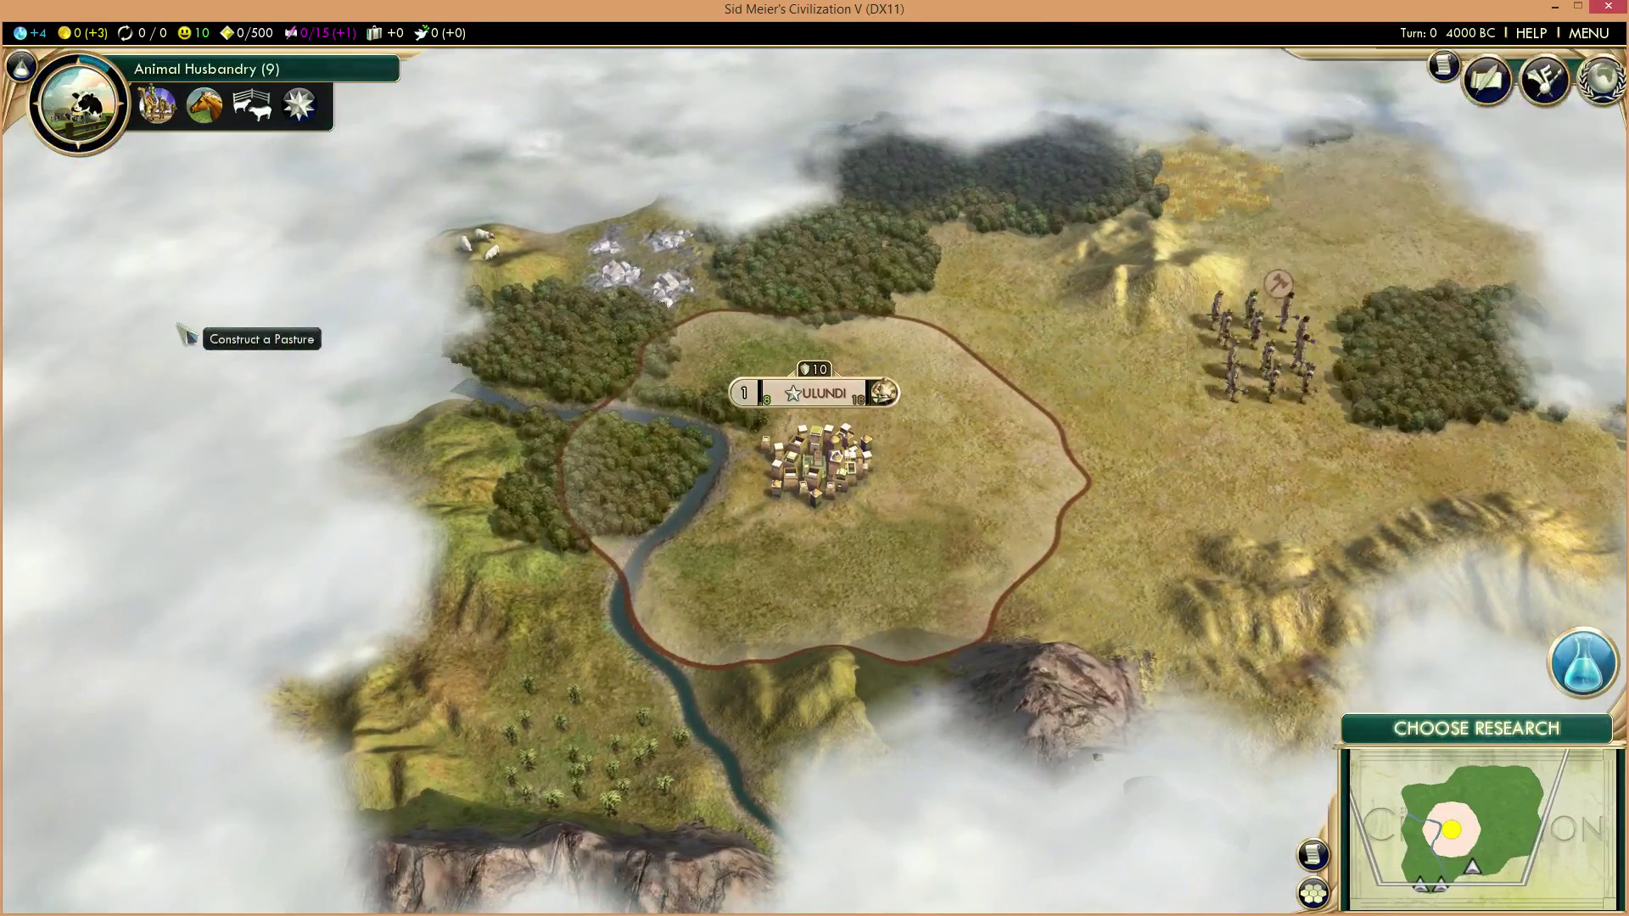
click(1261, 361)
click(1273, 382)
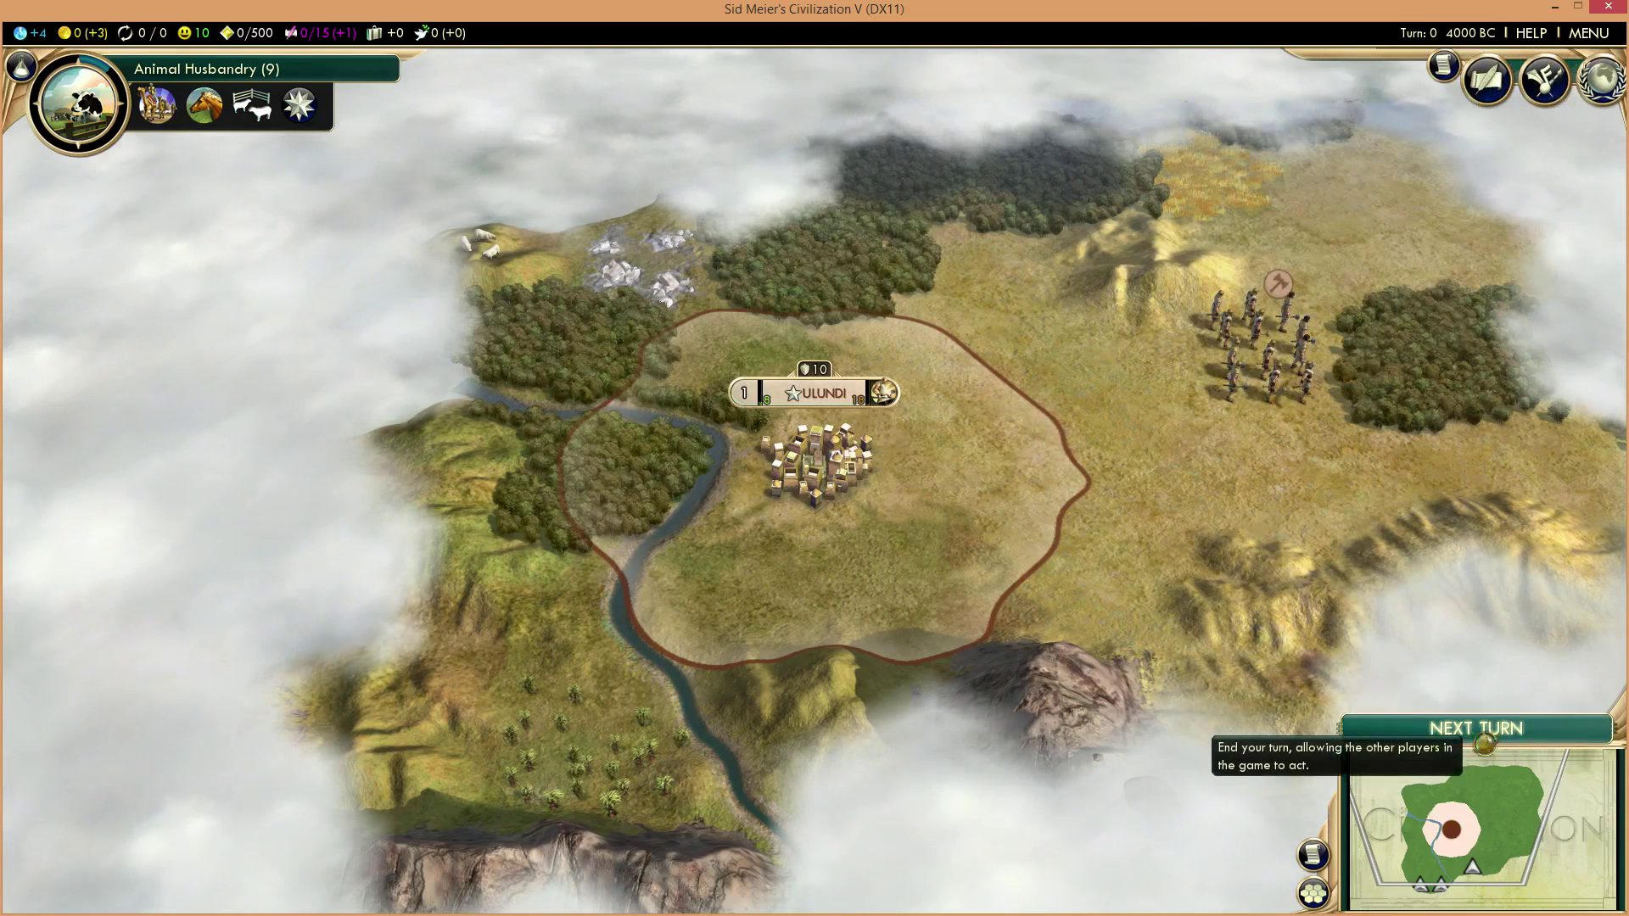
click(1476, 737)
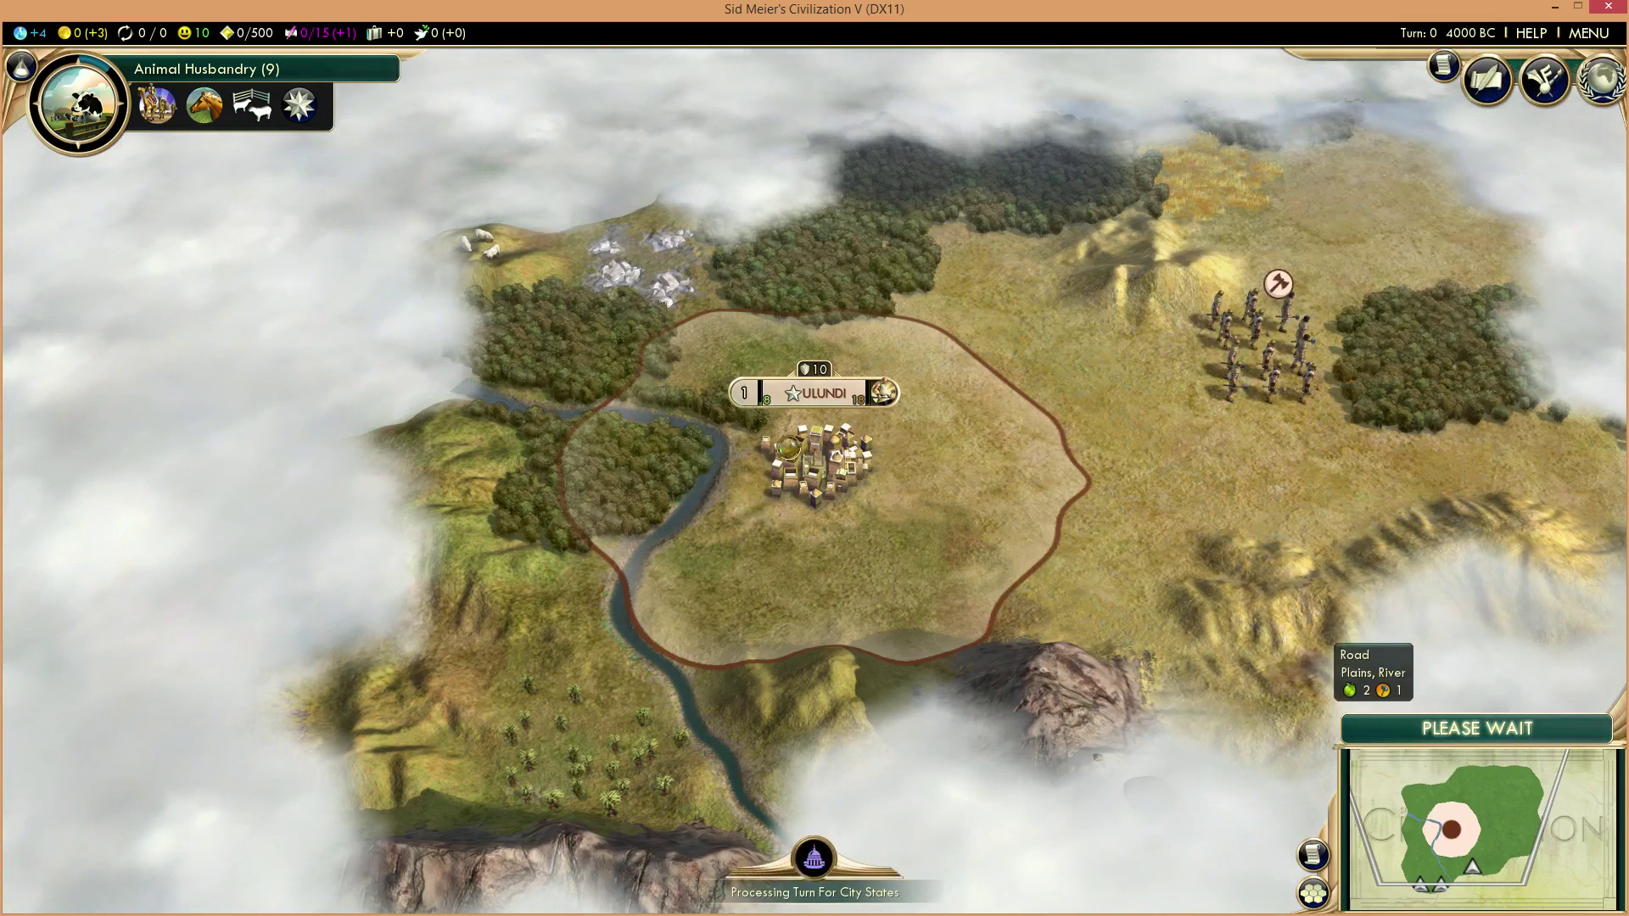
key(alt+Tab)
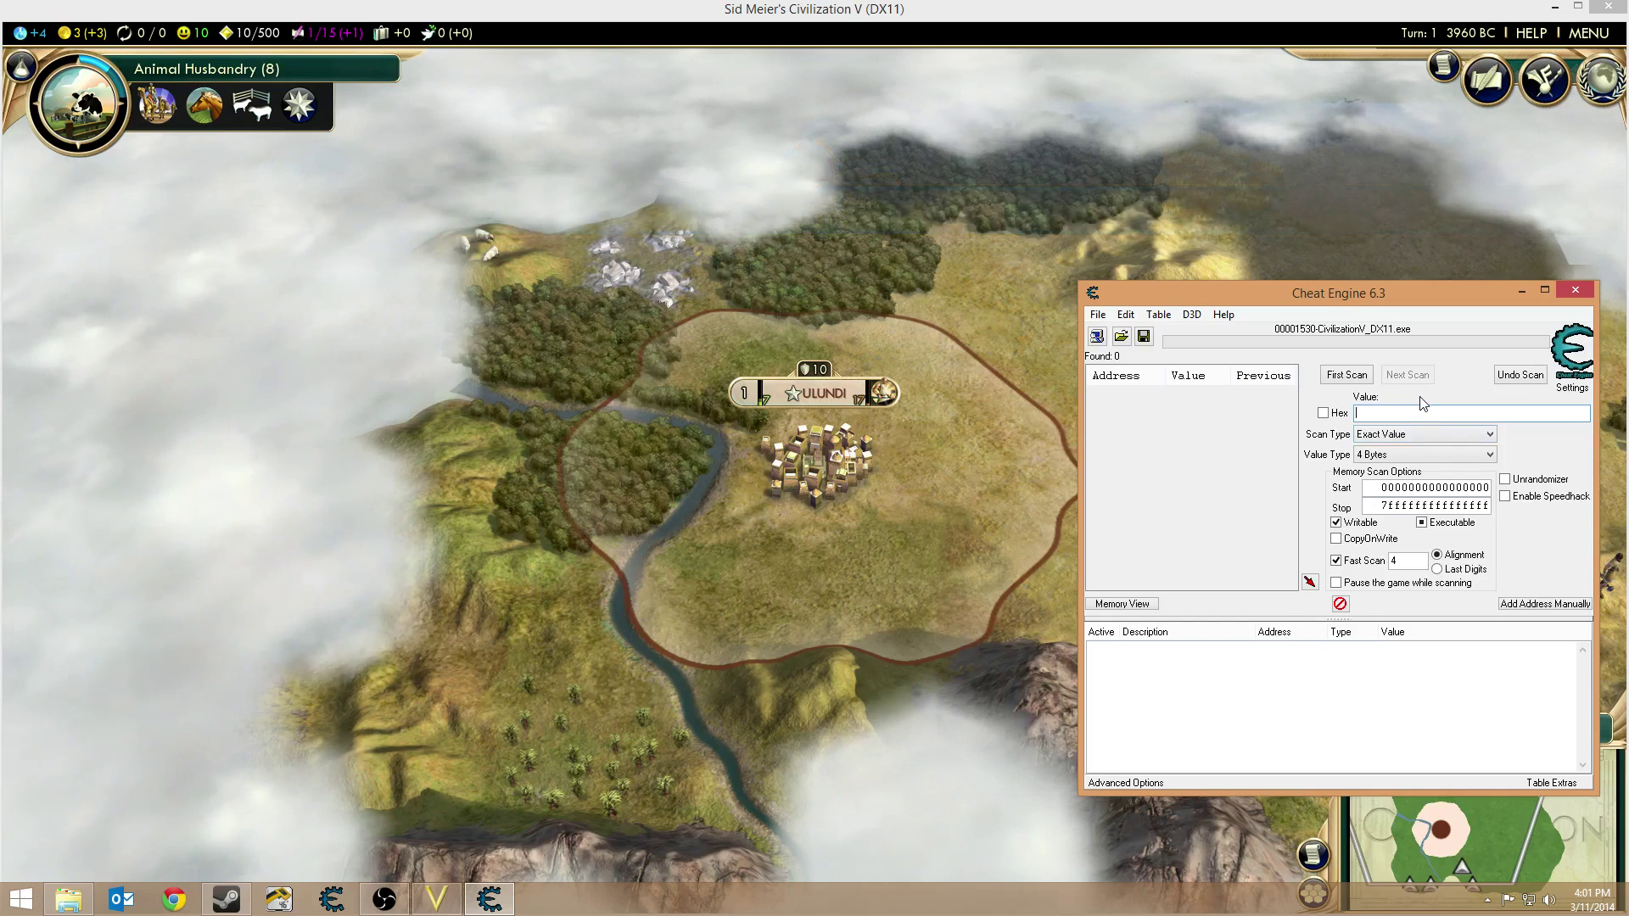
- Scan memory for gold value 3, end a turn, then rescan for 6
click(1349, 377)
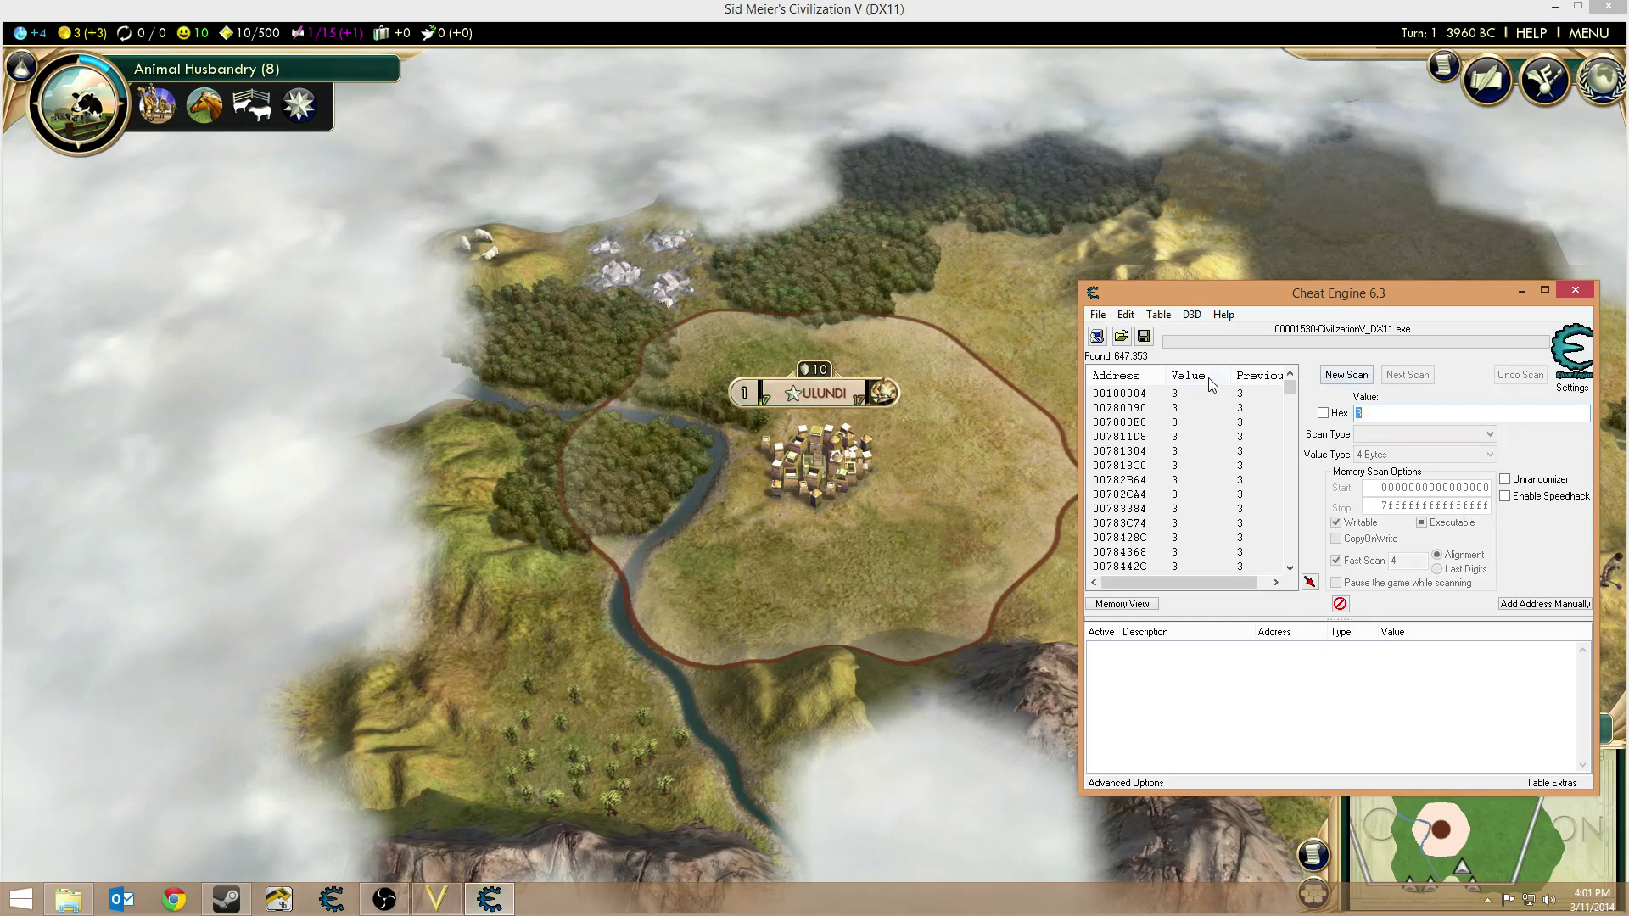
click(906, 497)
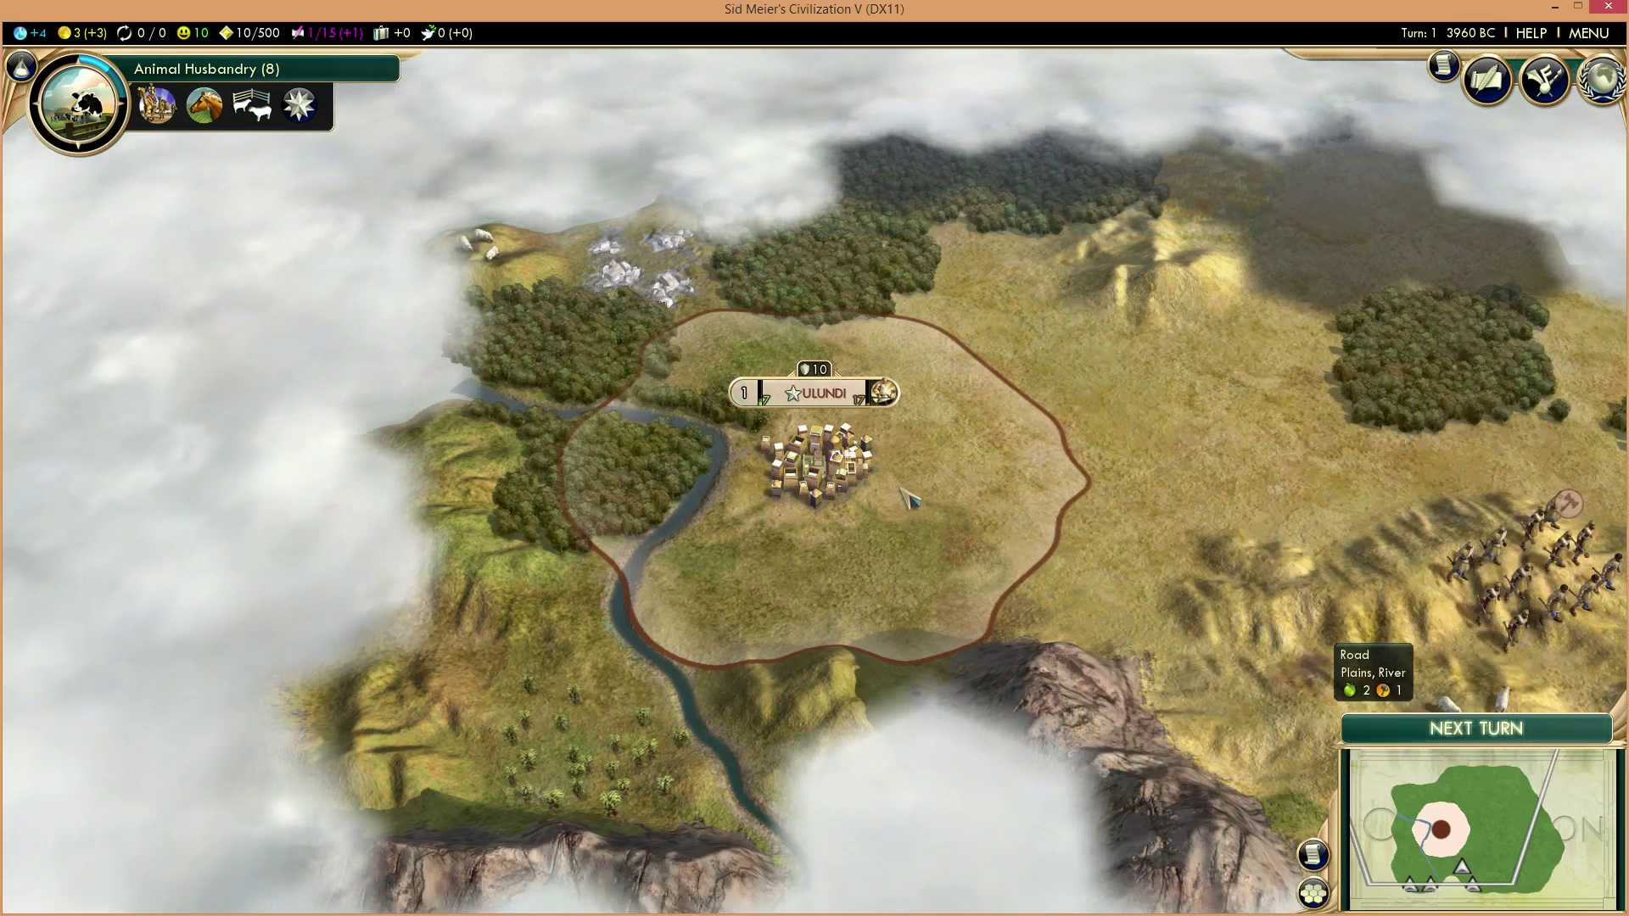
click(1451, 731)
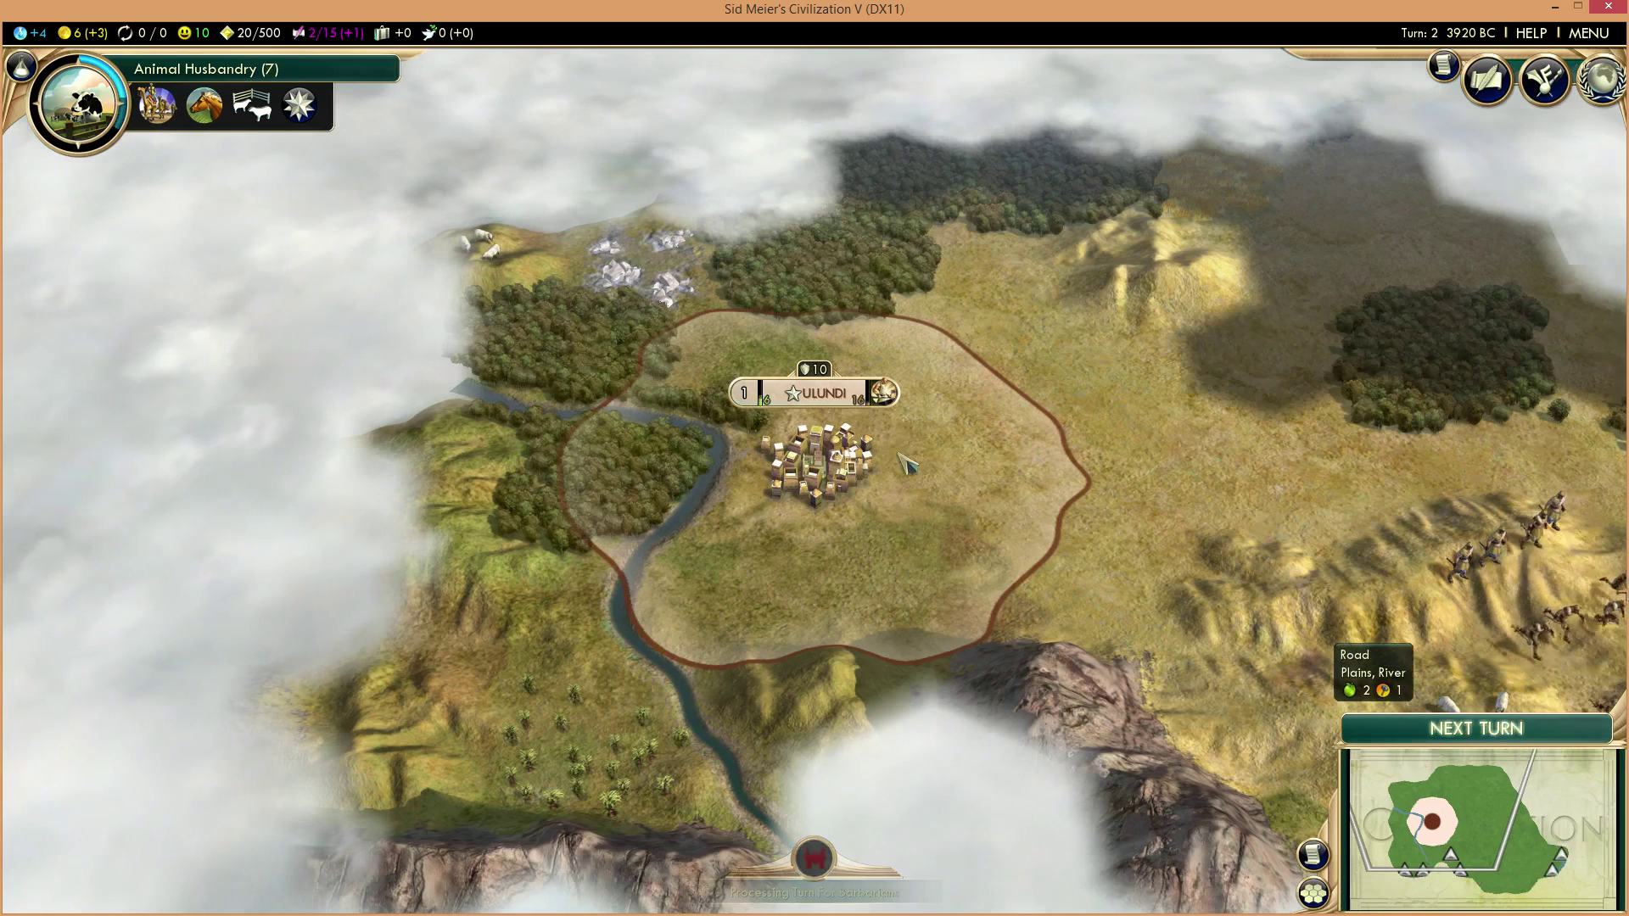
key(alt+Tab)
text(6)
key(Return)
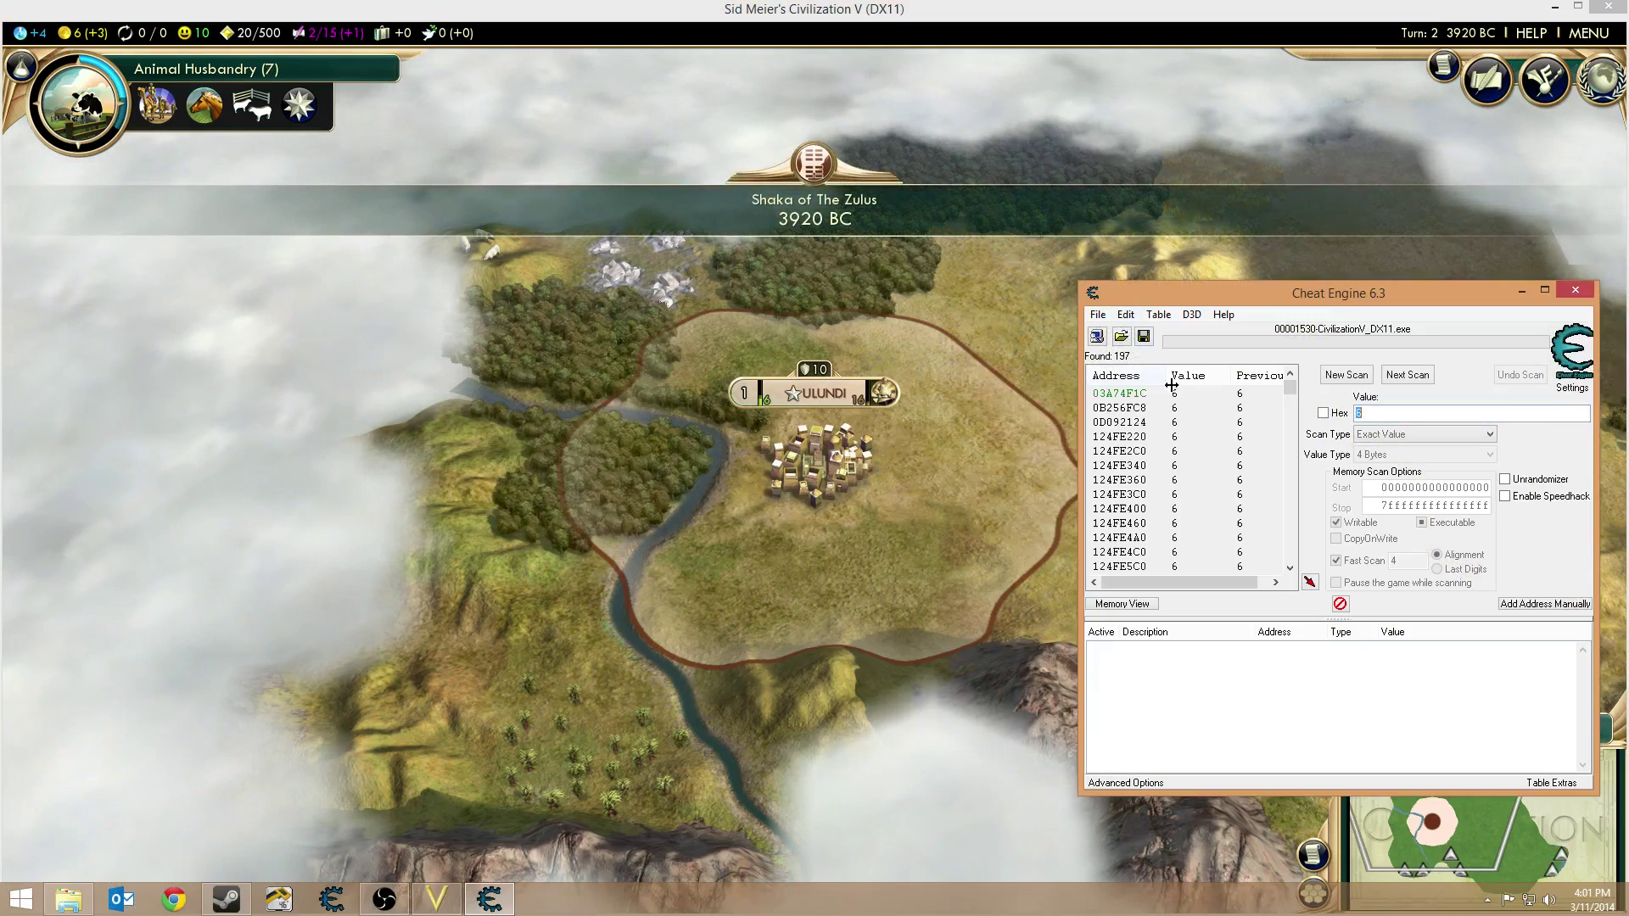
- After another turn, narrow to value 9 and add the single address FC84F4AC to the table
key(alt+Tab)
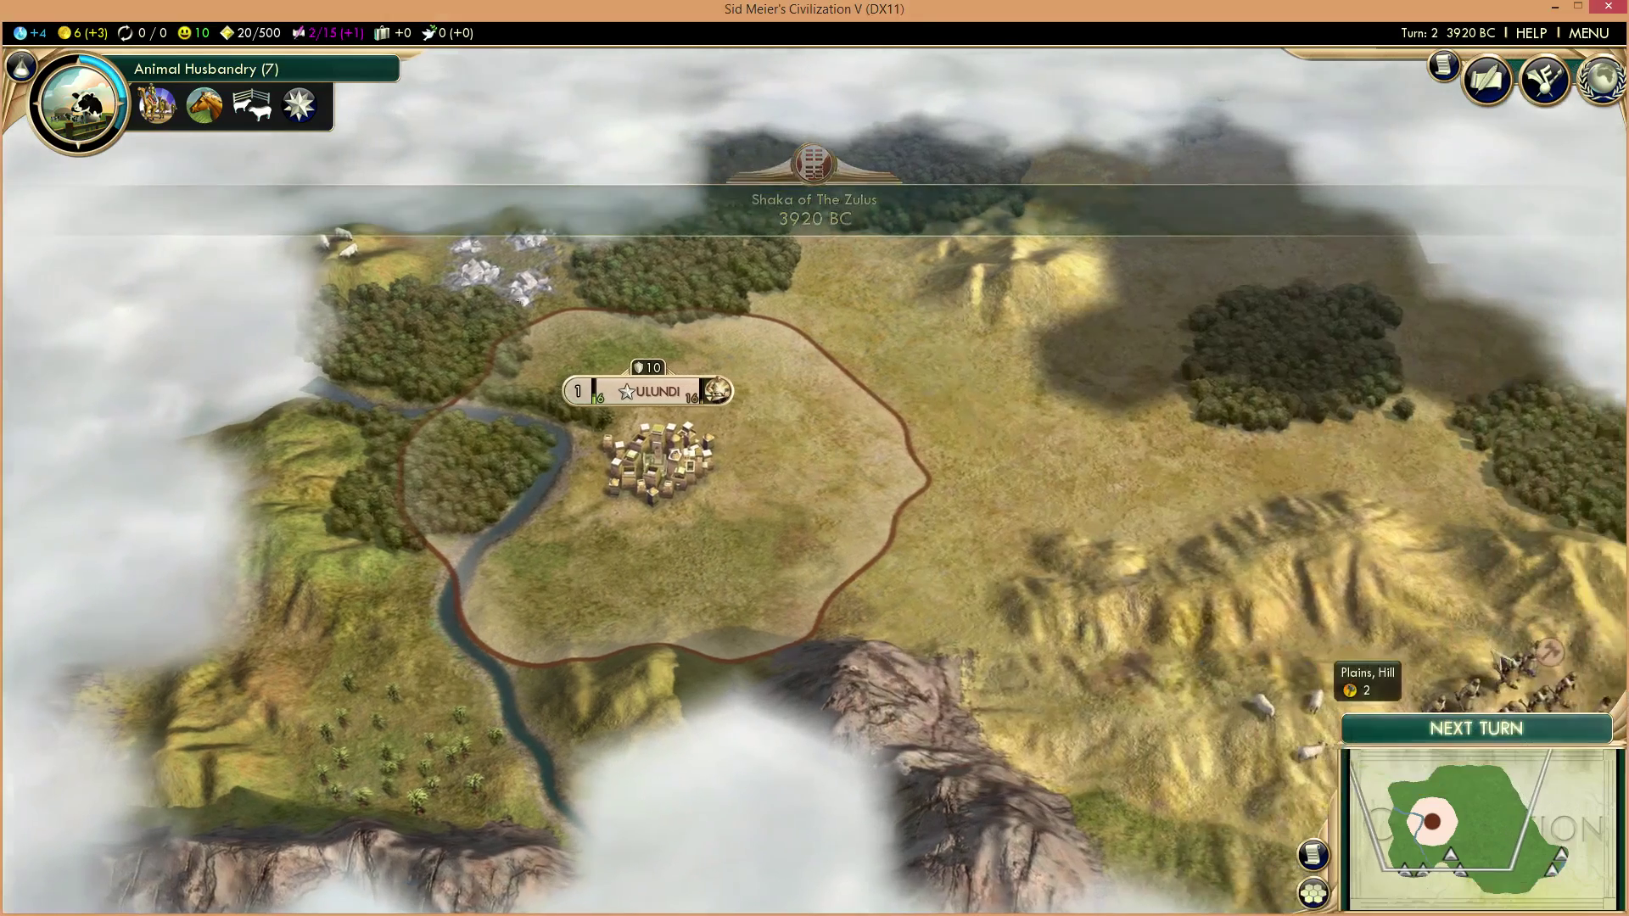
click(1475, 728)
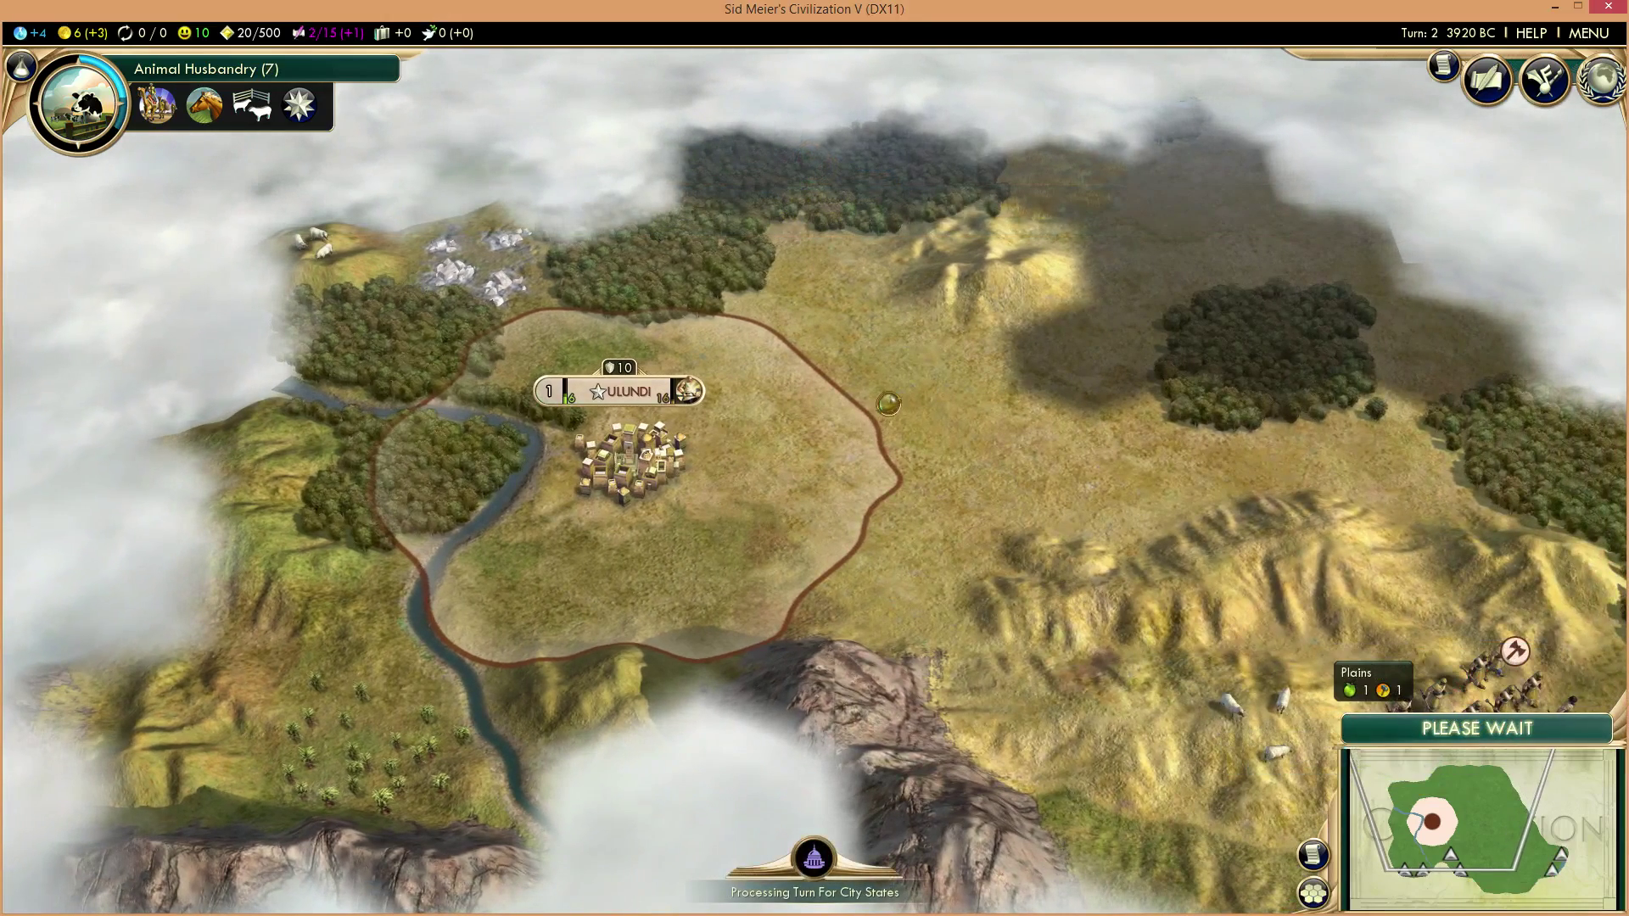
key(alt+Tab)
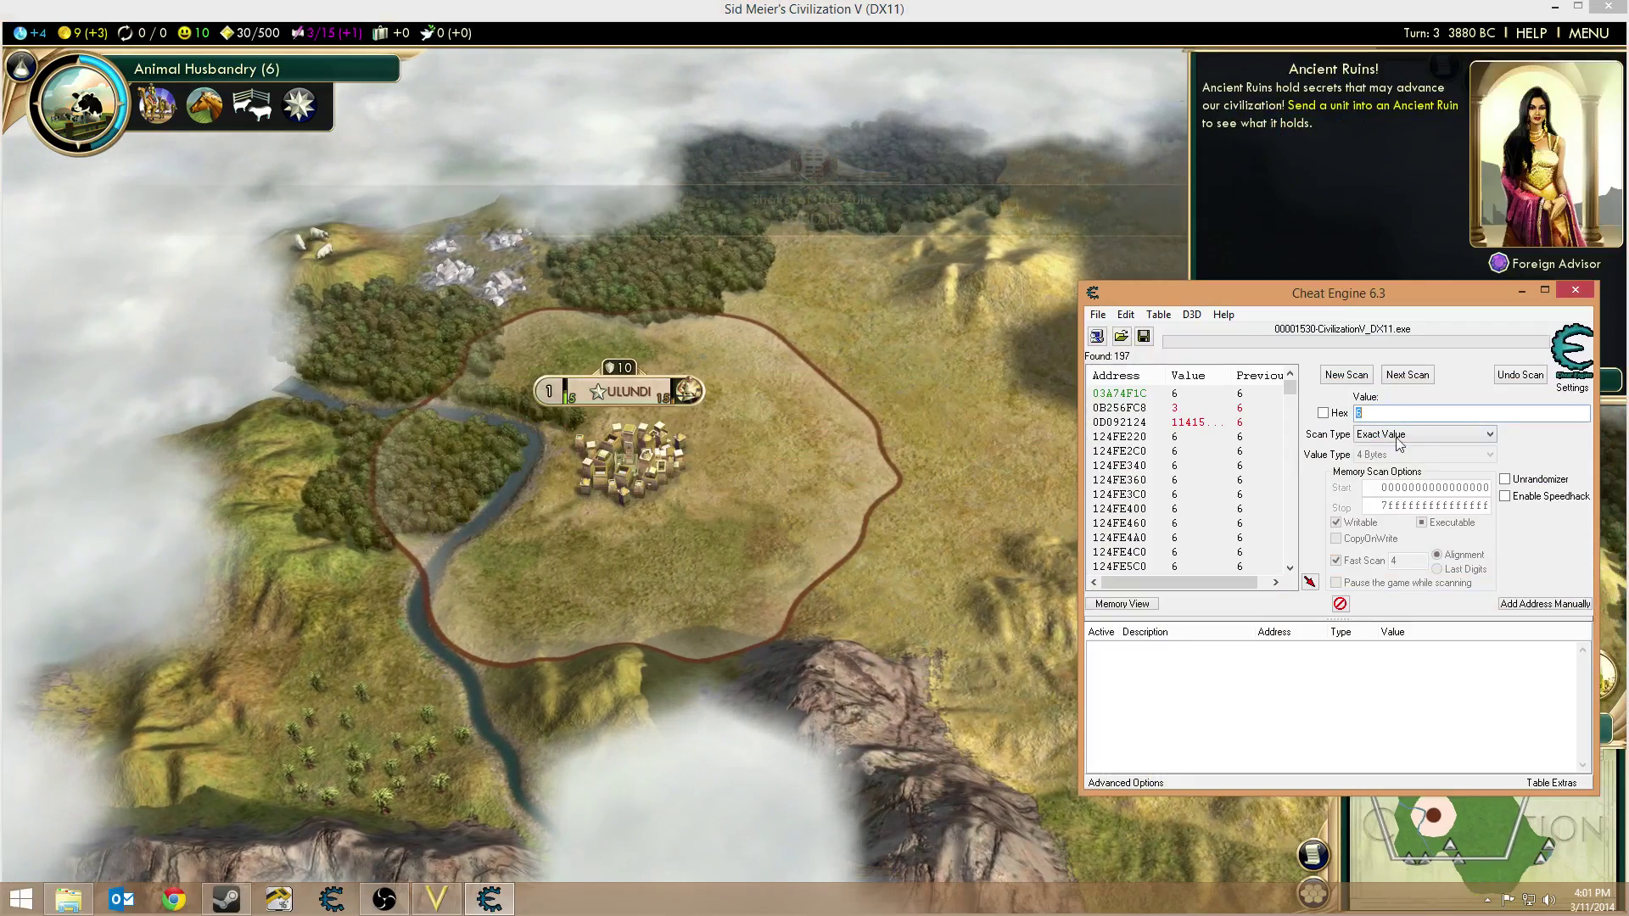
text(9)
click(1413, 379)
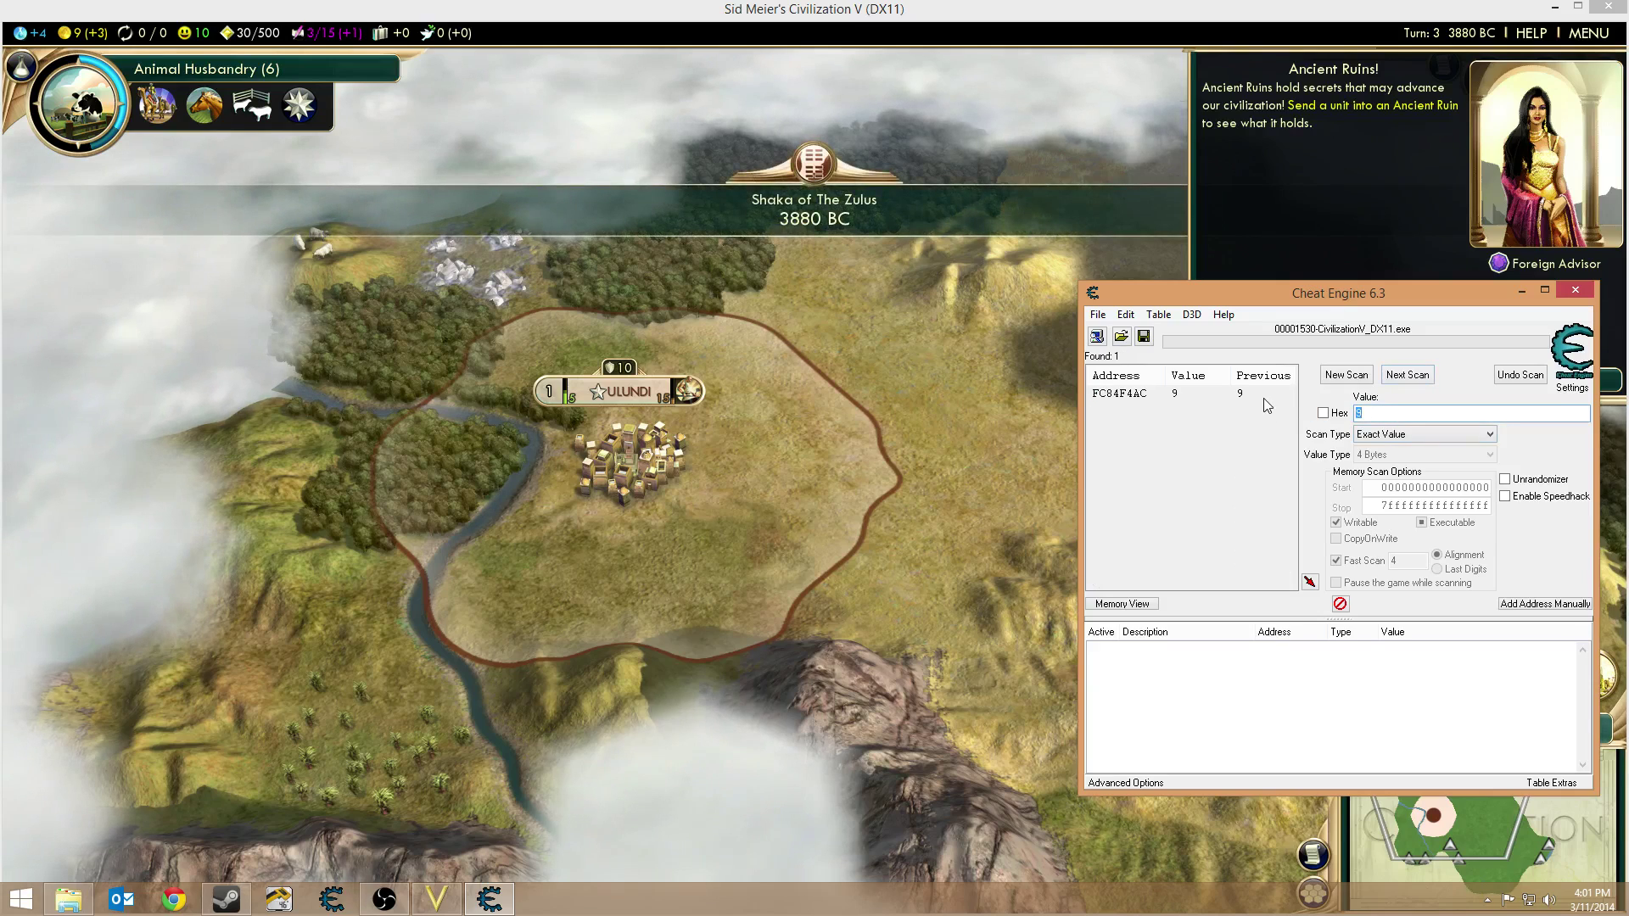
double_click(1257, 396)
double_click(1386, 649)
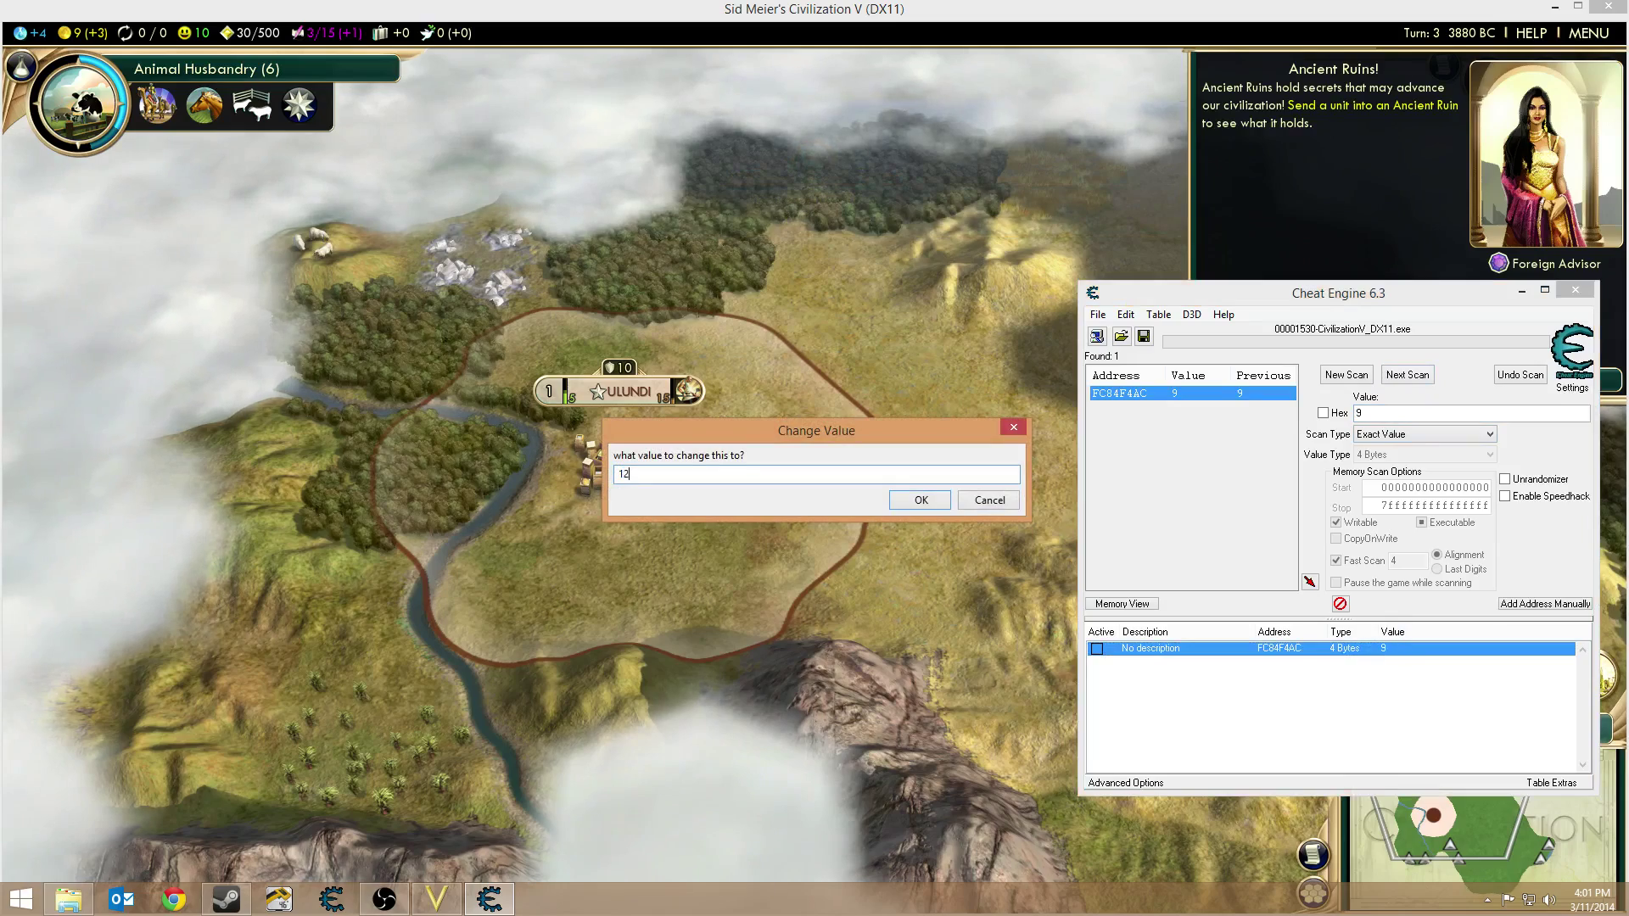
- Set the gold address to 12 and check it in-game, closing the city screen and Ancient Ruins tip
key(Return)
click(642, 421)
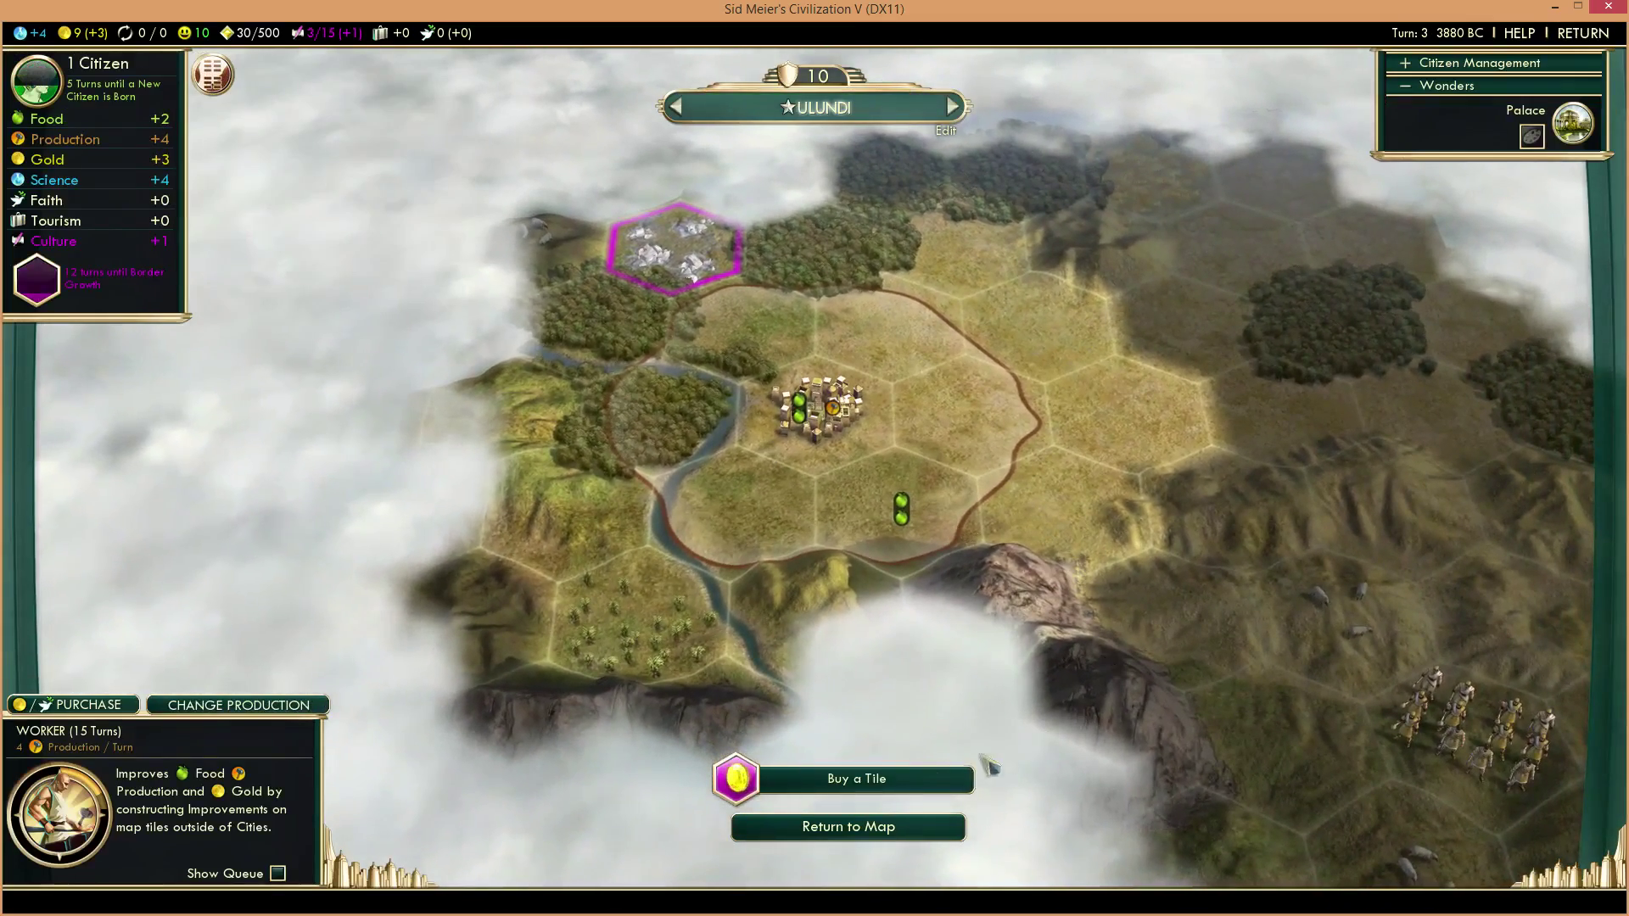
click(848, 826)
click(1408, 363)
click(1374, 381)
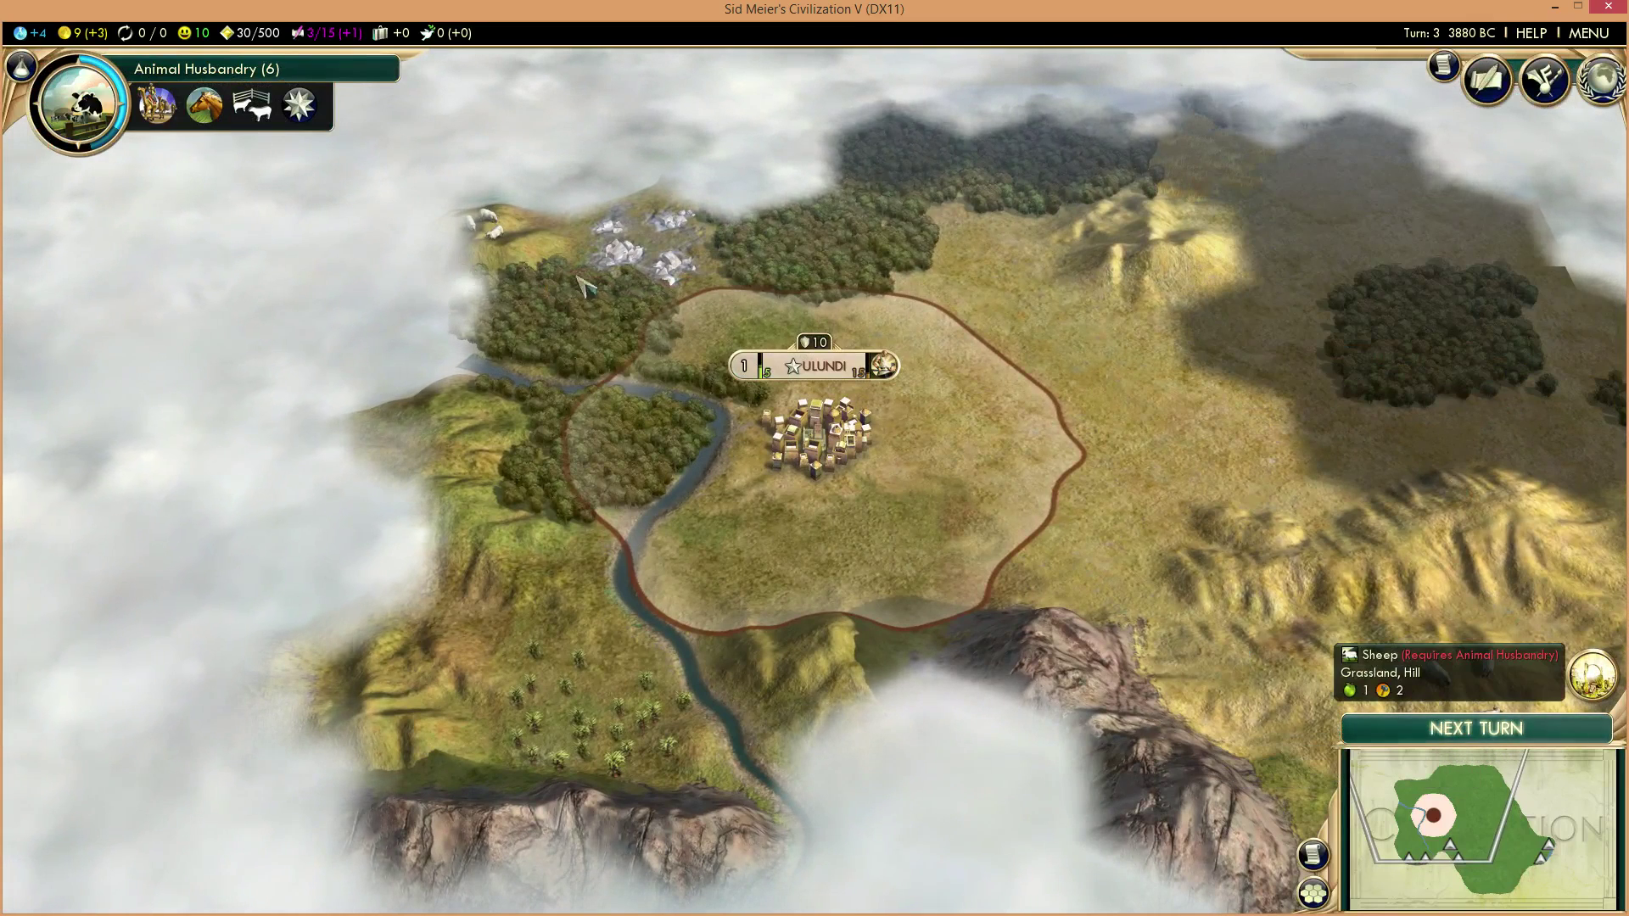
- Change the gold address FC84F4AC back to 9
key(alt+Tab)
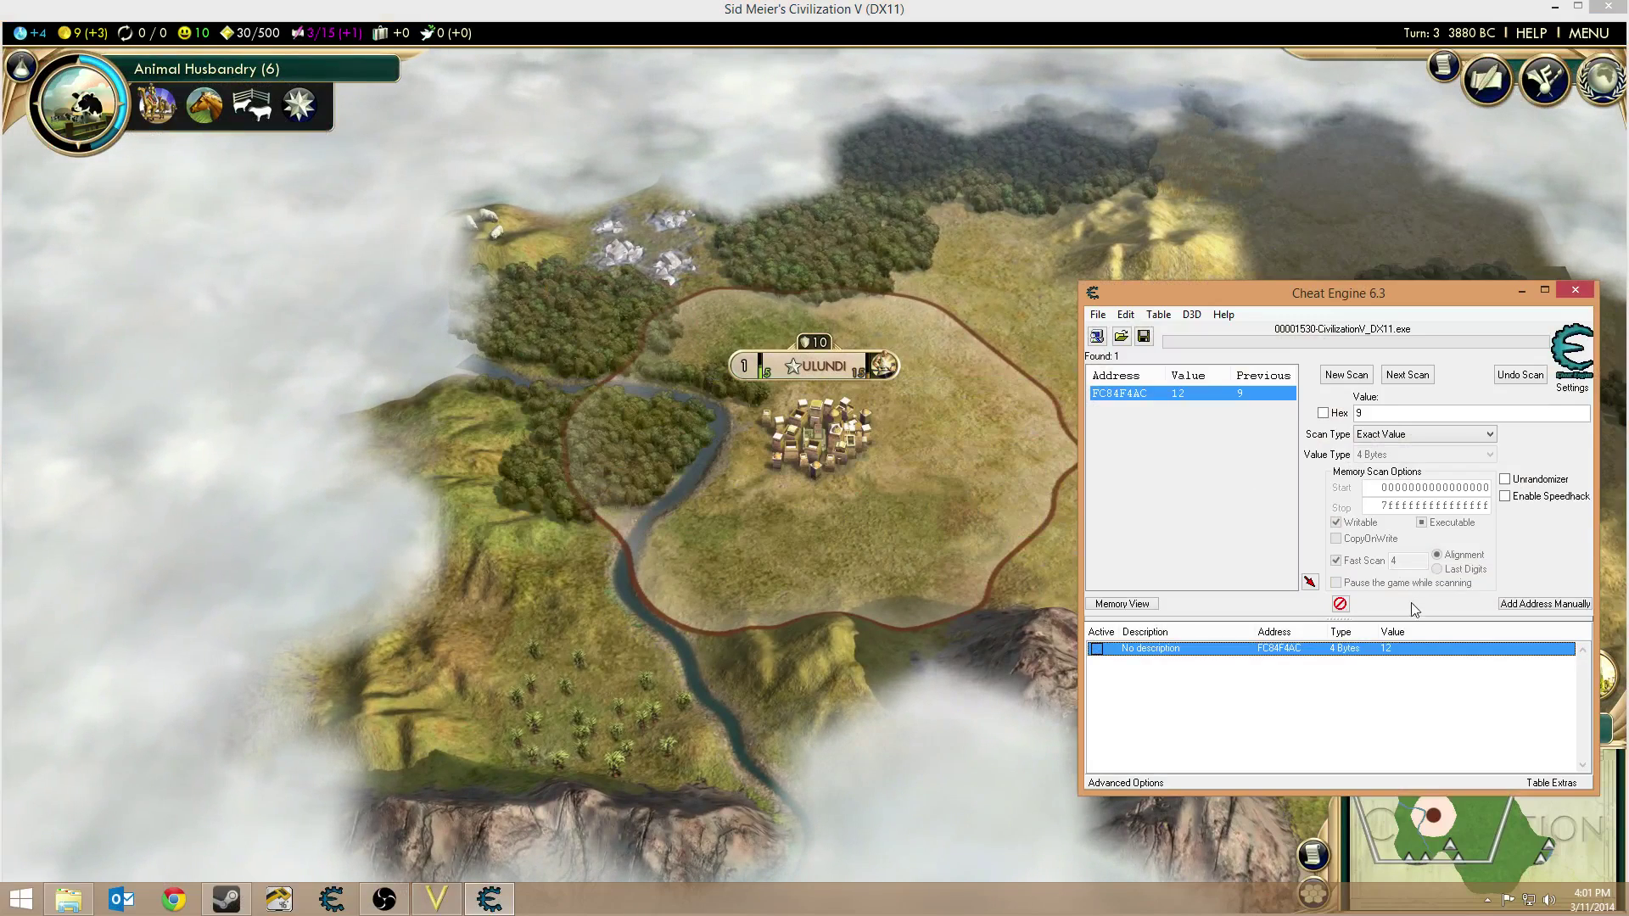
double_click(1384, 650)
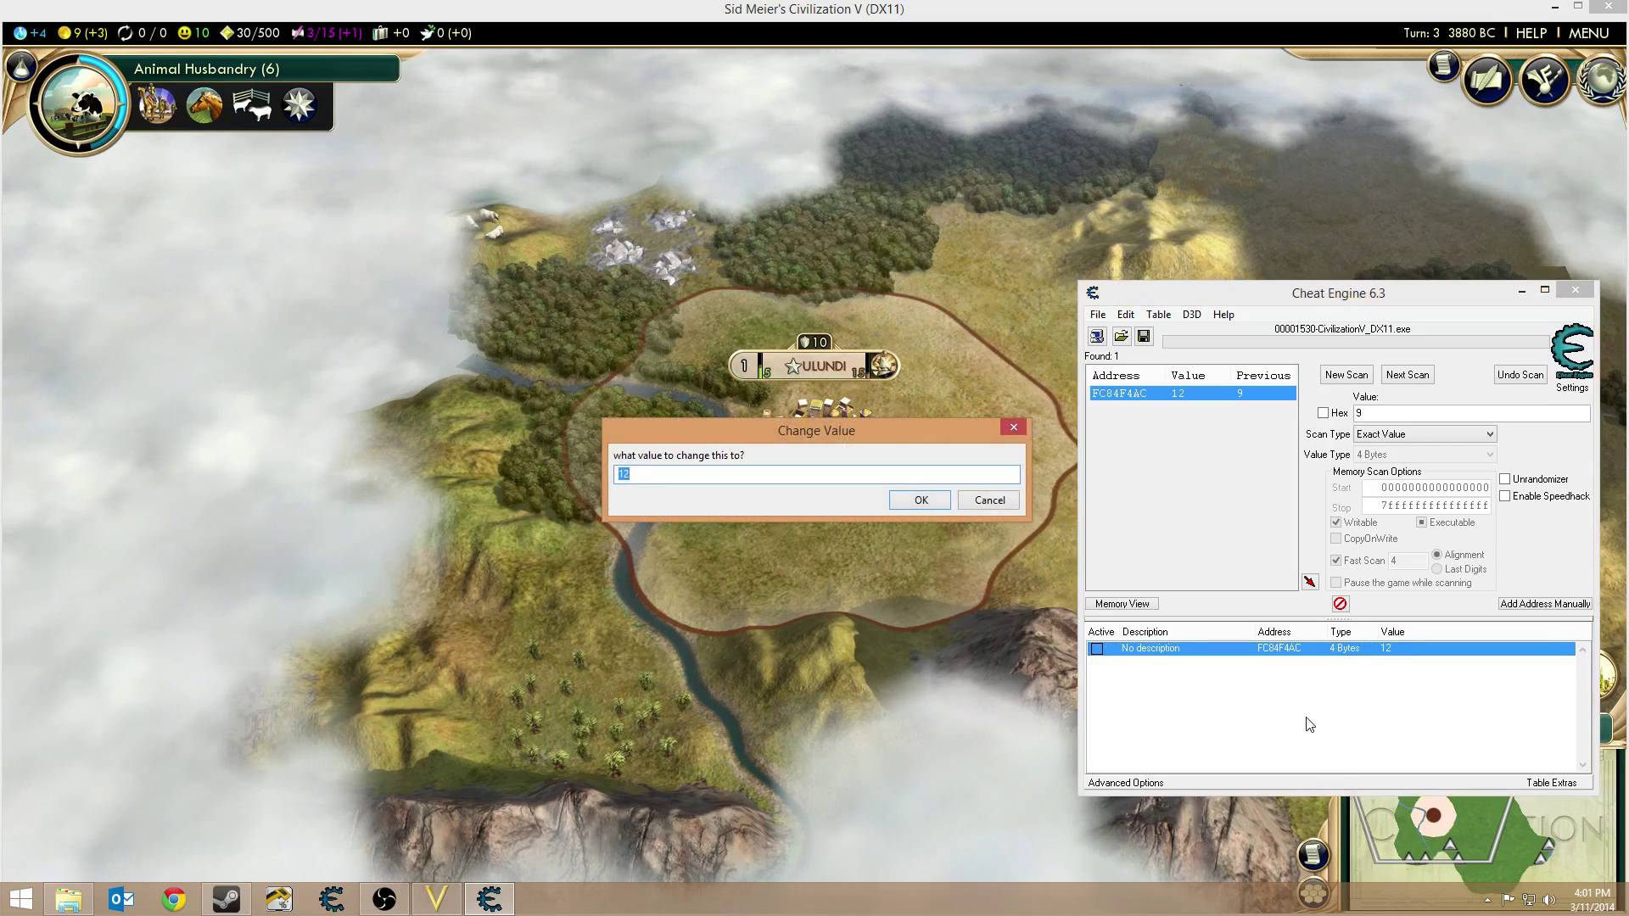
text(9)
key(Return)
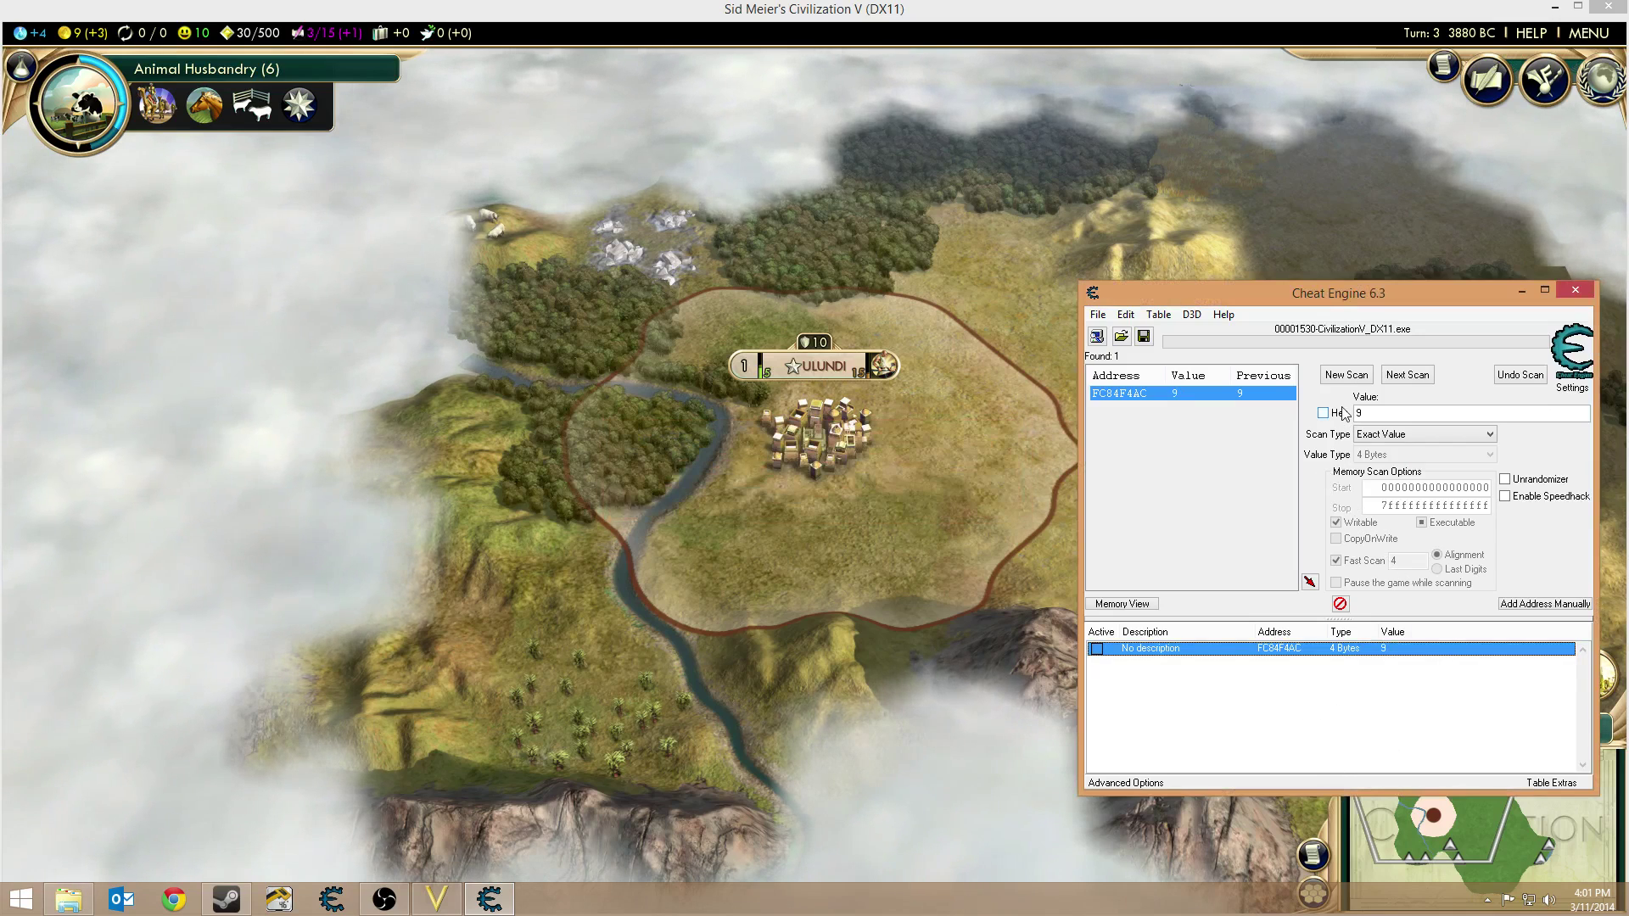
- Start a new scan set to Unknown initial value with the 4 Bytes value type
click(1334, 380)
click(1433, 430)
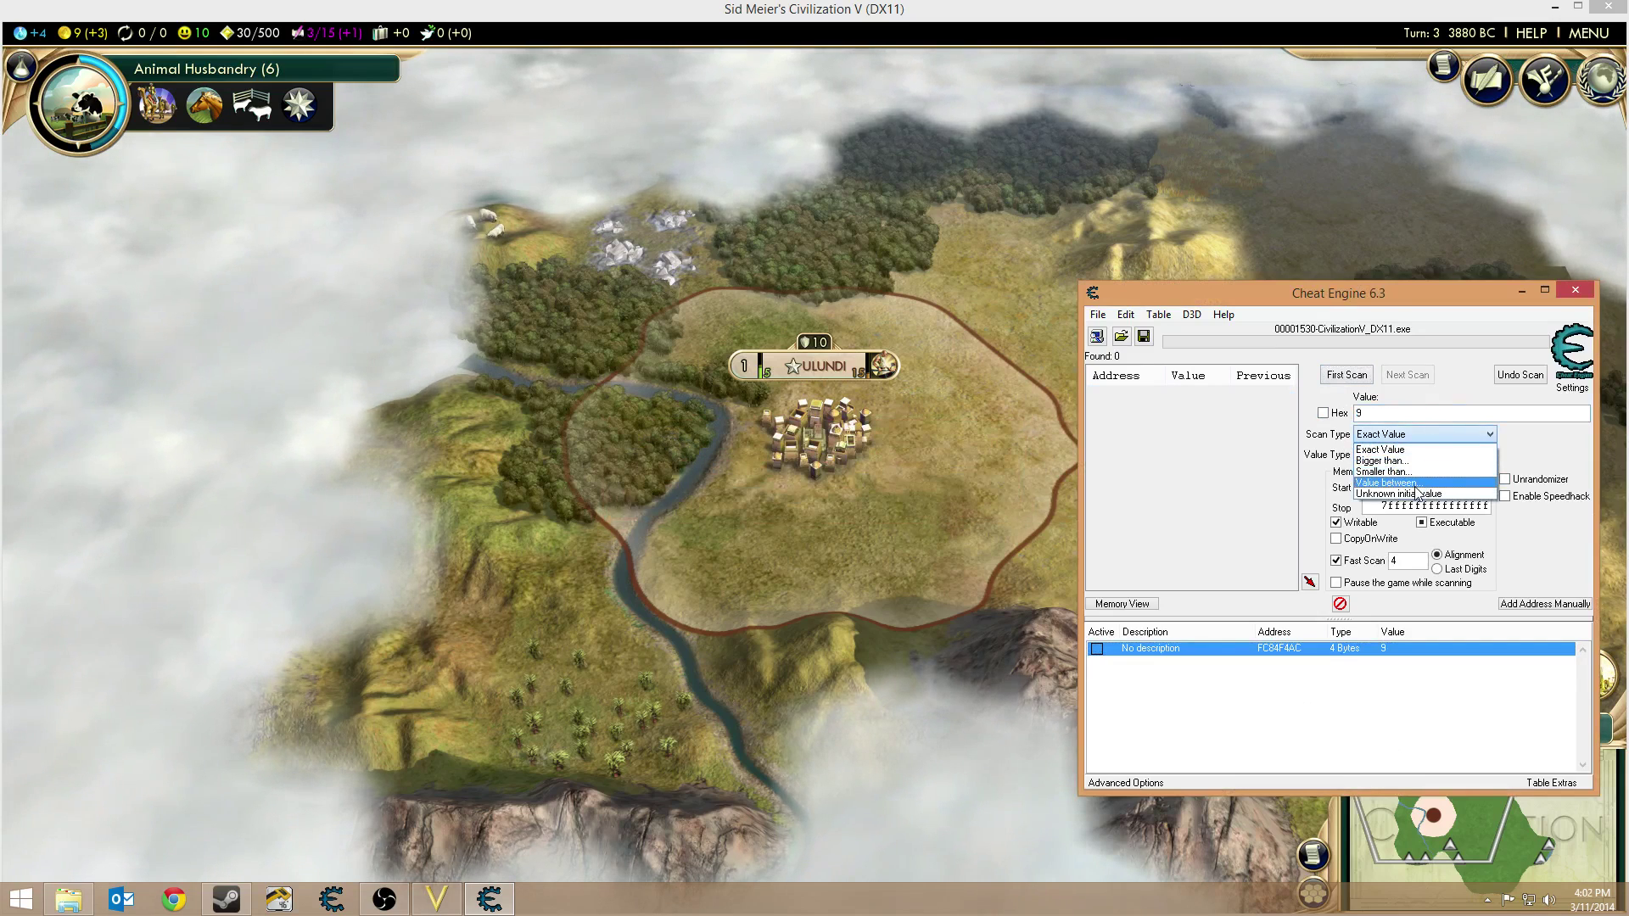
click(1415, 493)
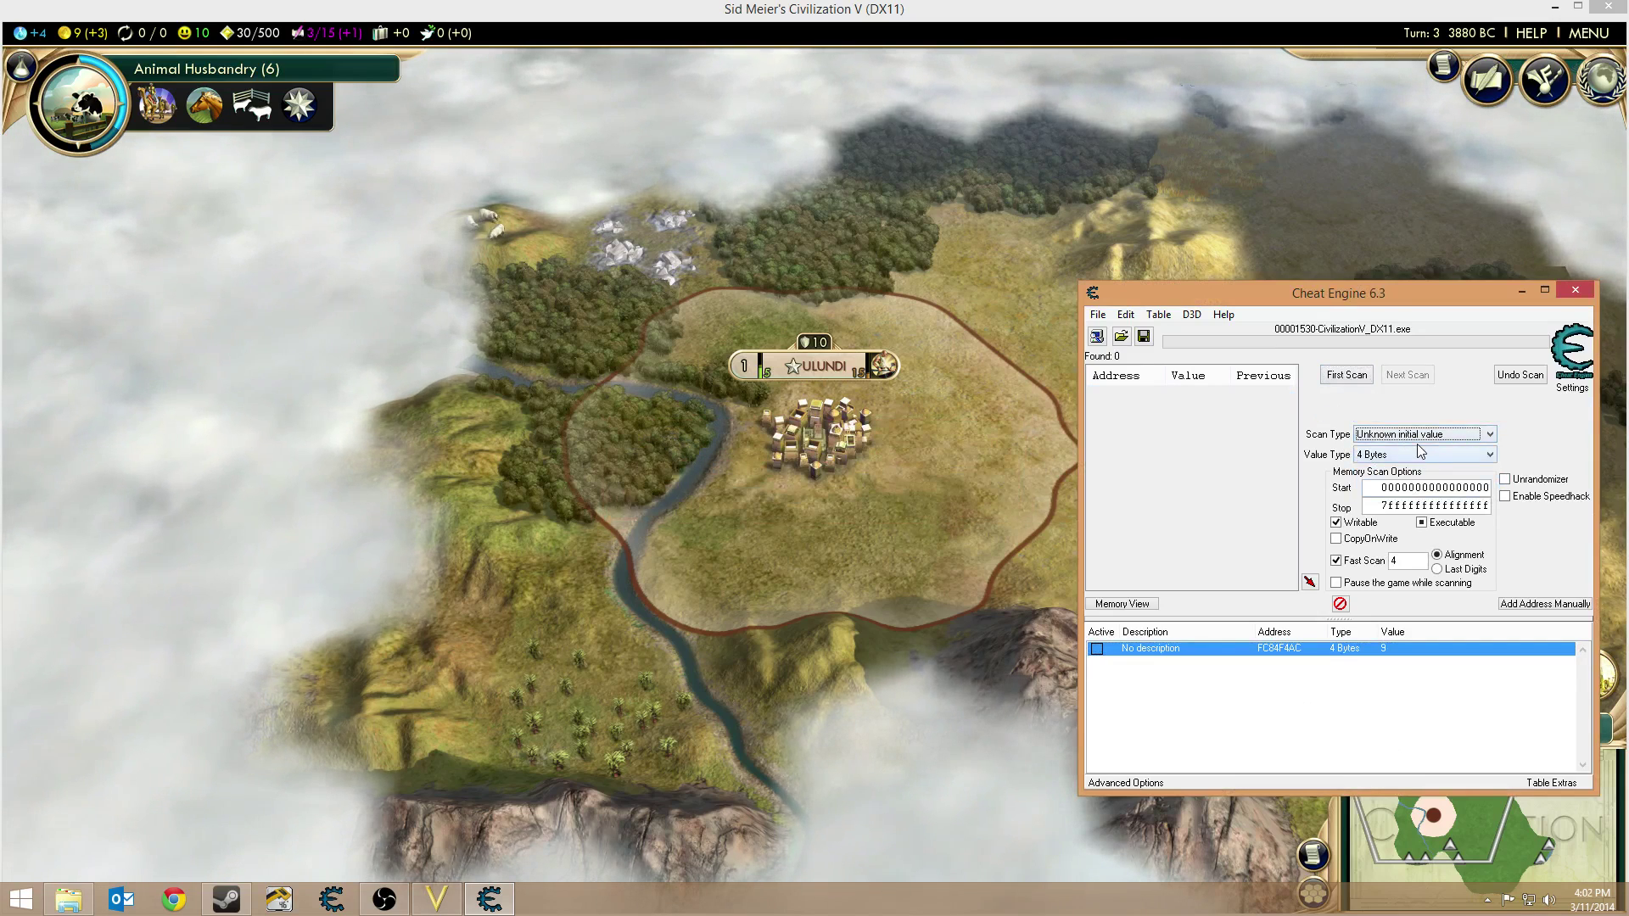
click(1401, 456)
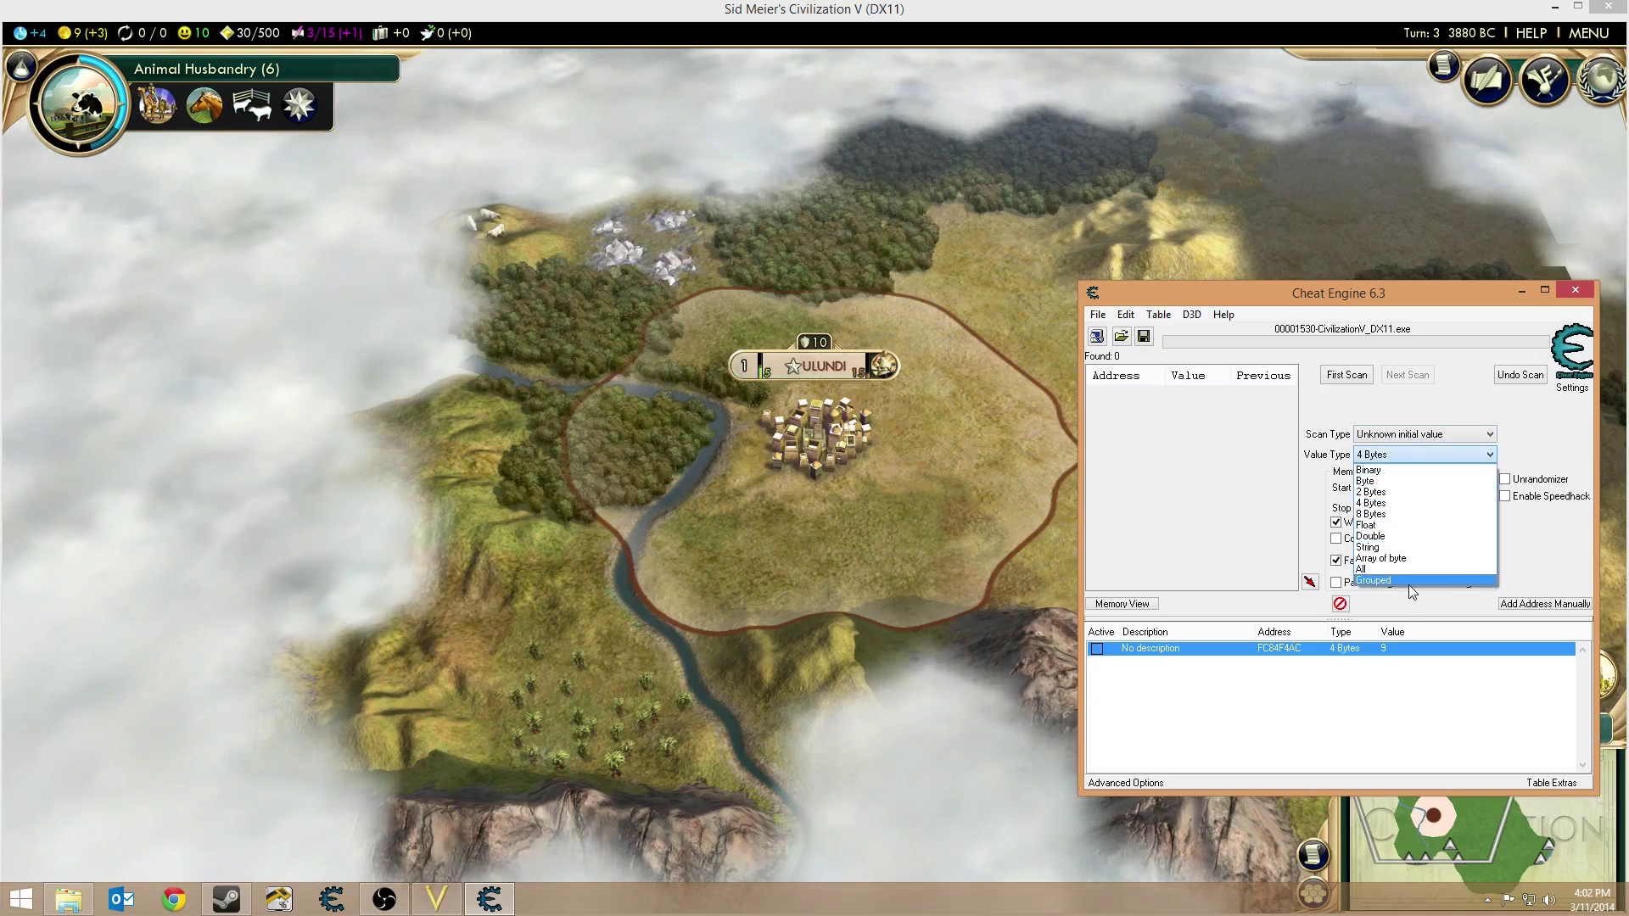
click(1385, 505)
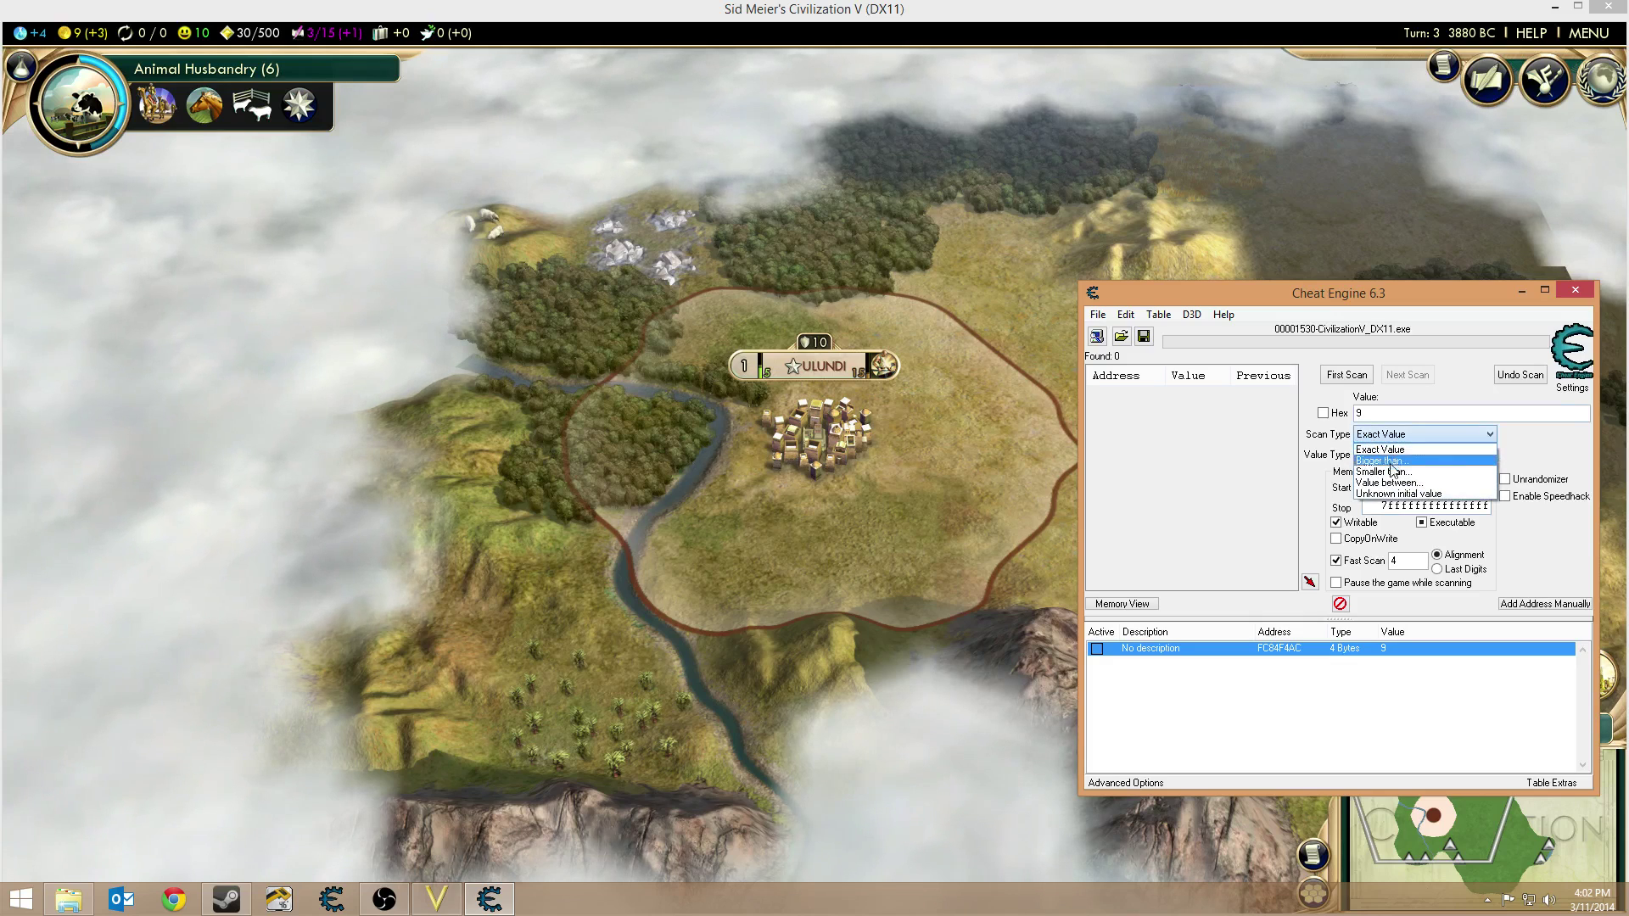
click(1381, 493)
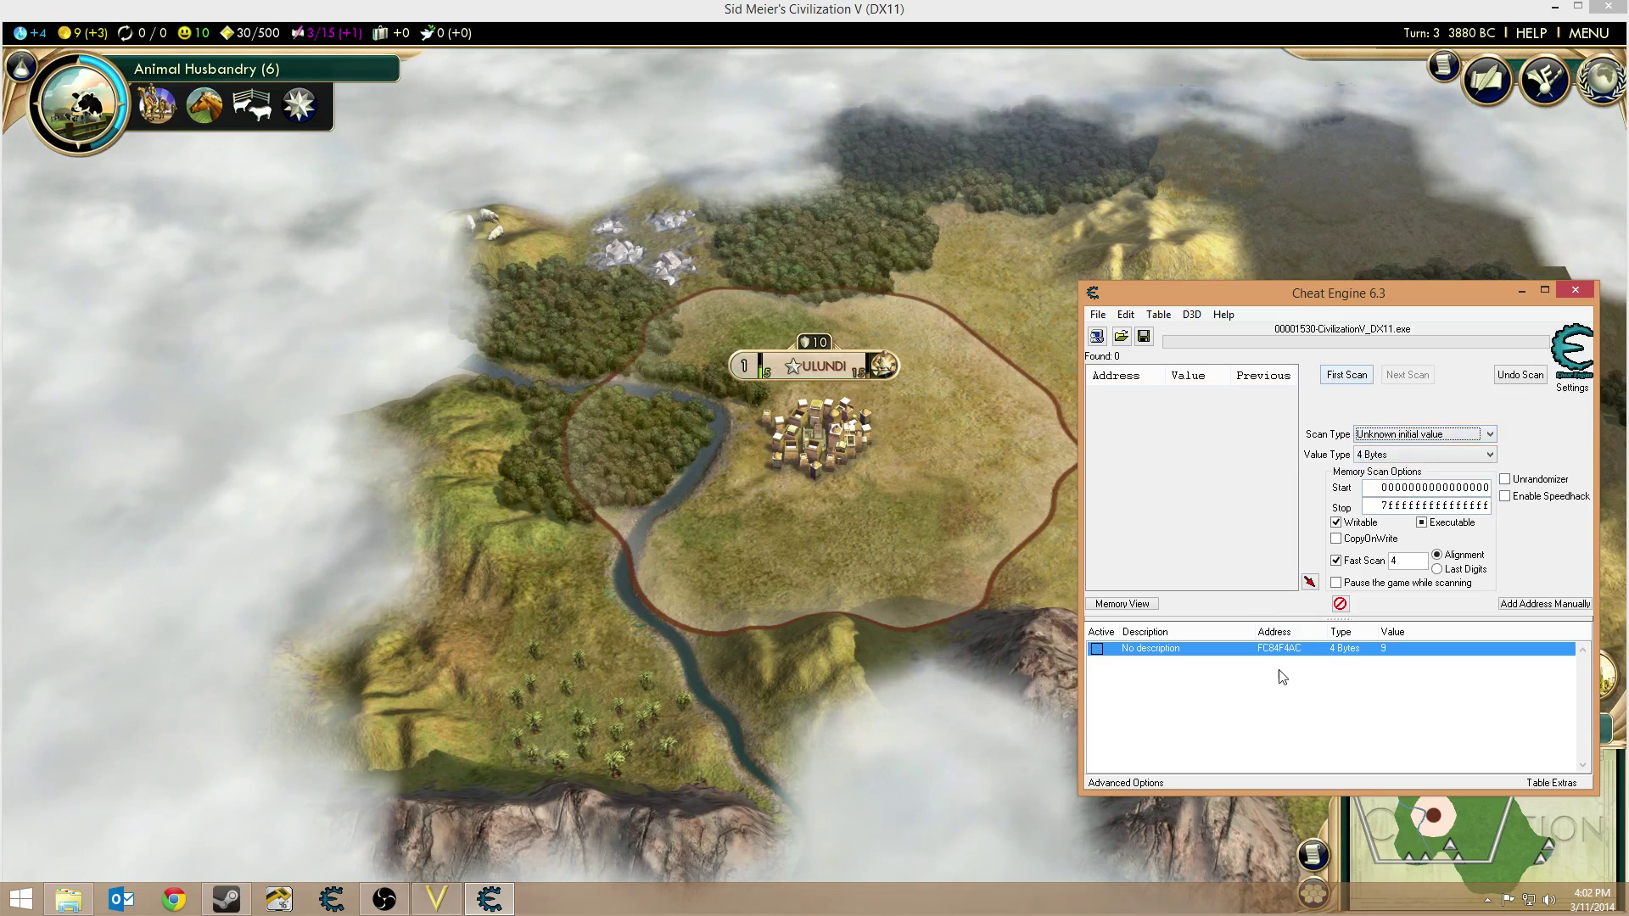
- Delete the saved gold address and run First Scan, finding 314,152,960 addresses
key(Delete)
click(852, 447)
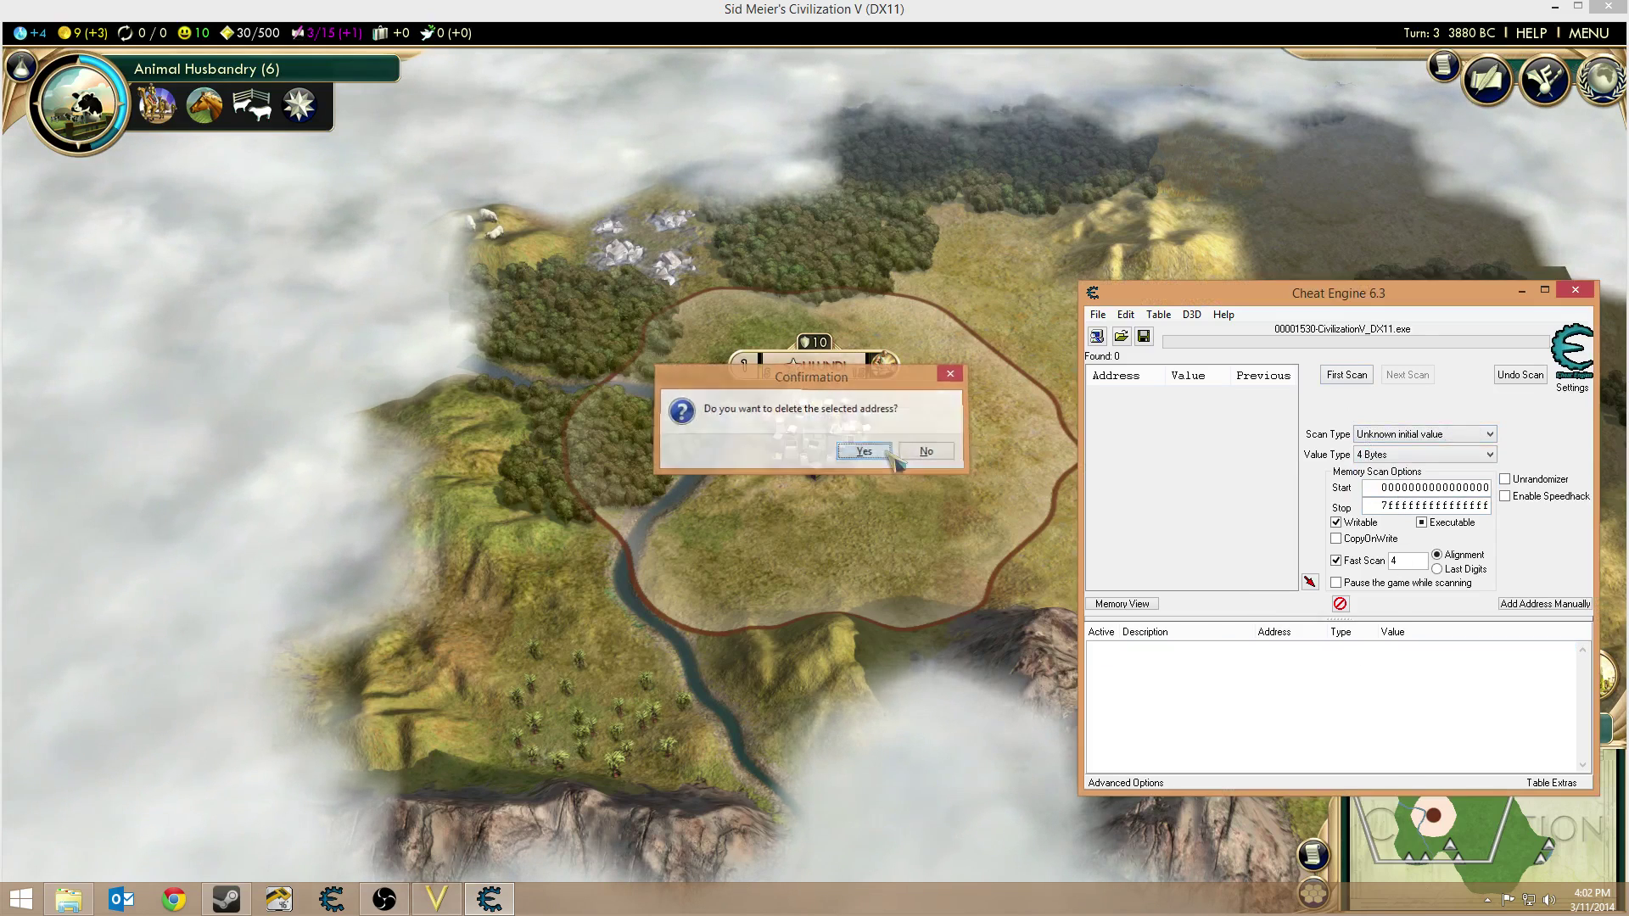
click(1347, 377)
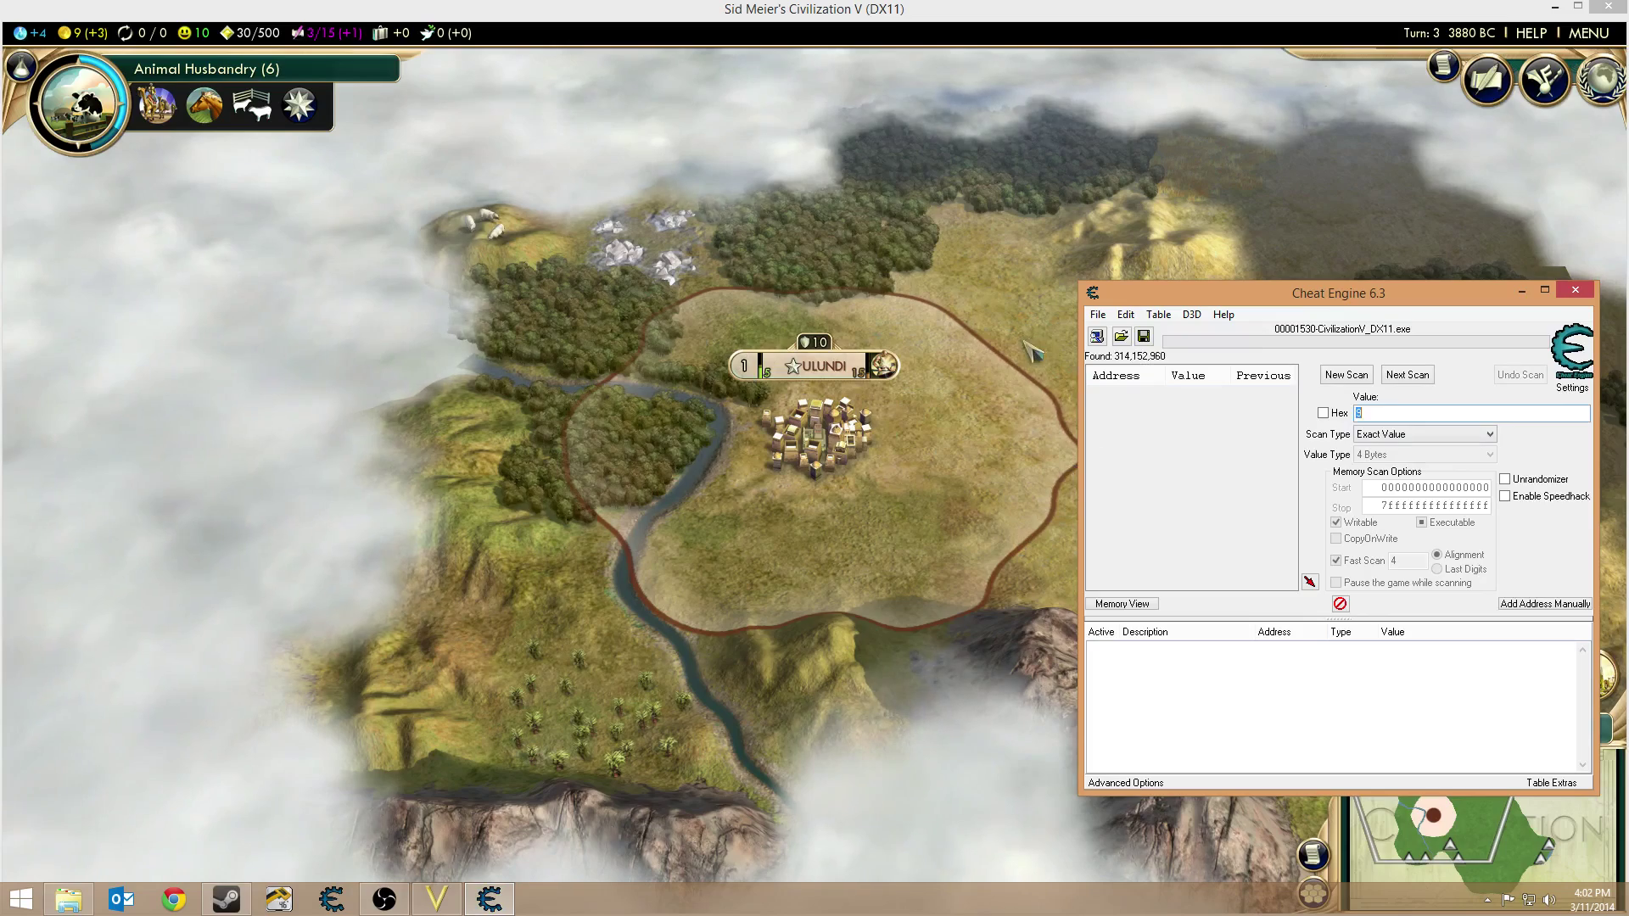
click(1003, 551)
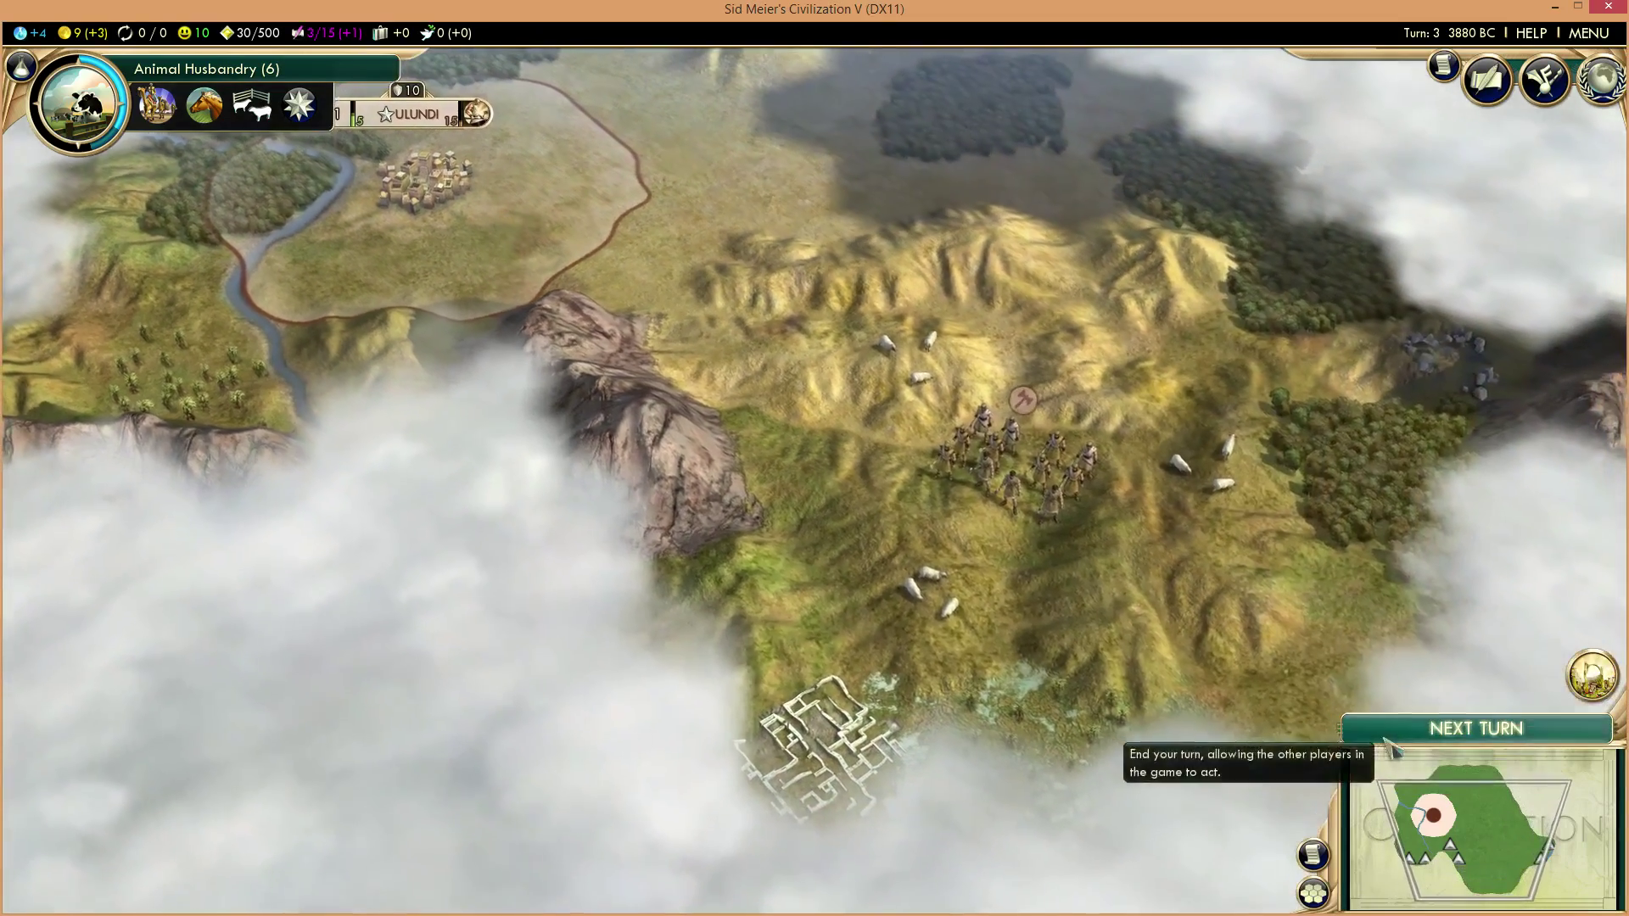
- After ending a turn, run an Increased value Next Scan, leaving 1,978,862 addresses
click(1391, 745)
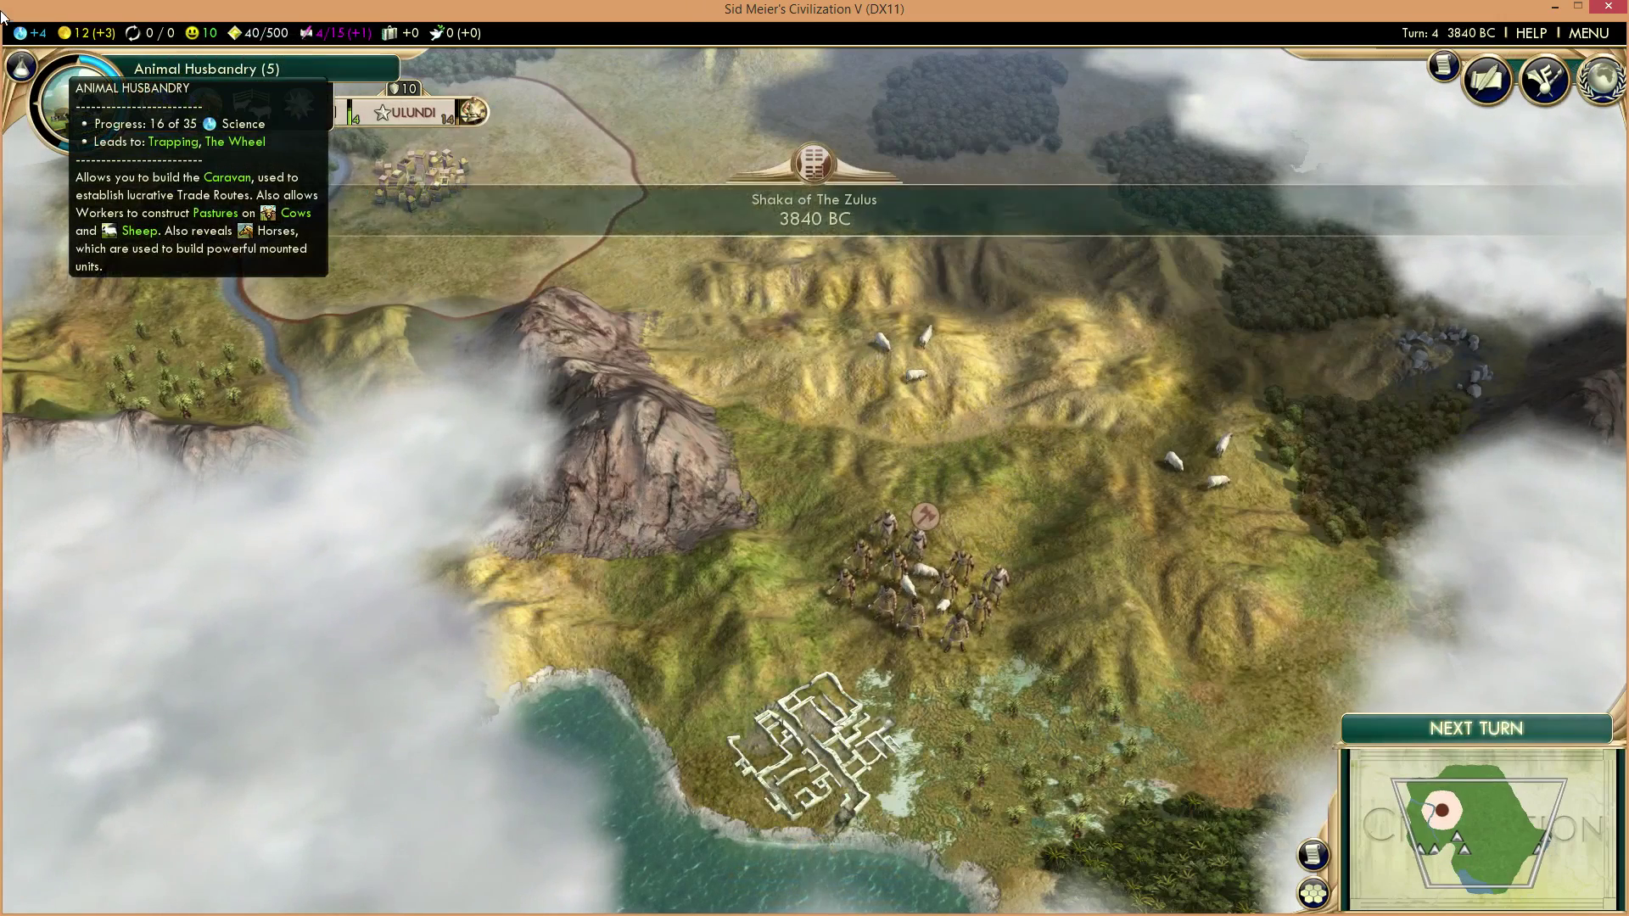
key(alt+Tab)
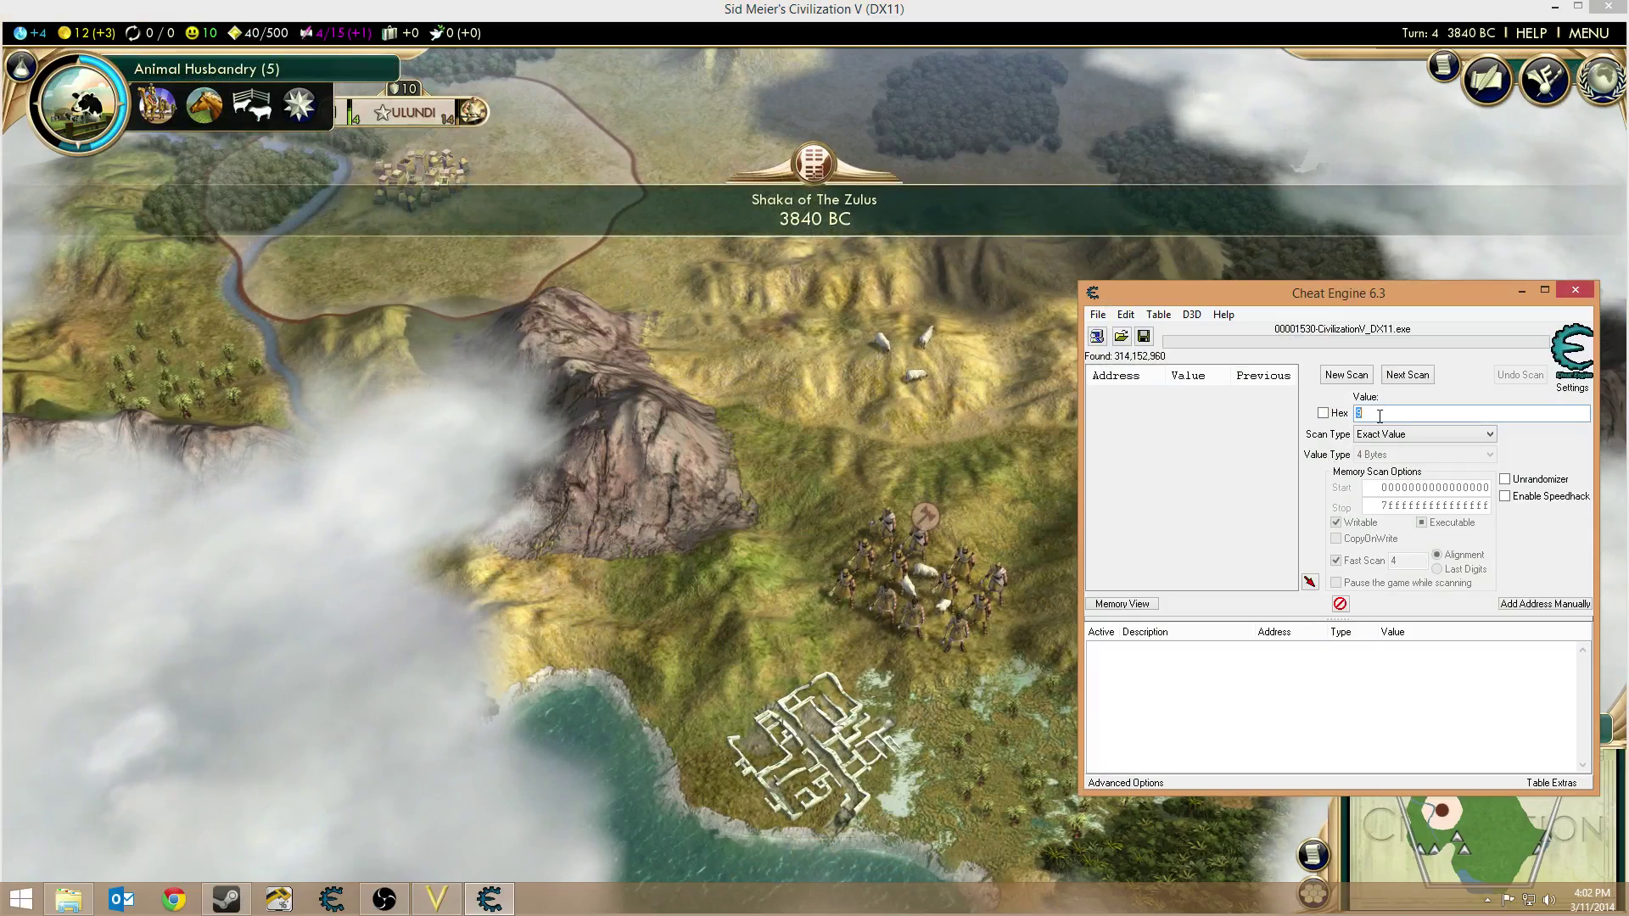
click(1434, 433)
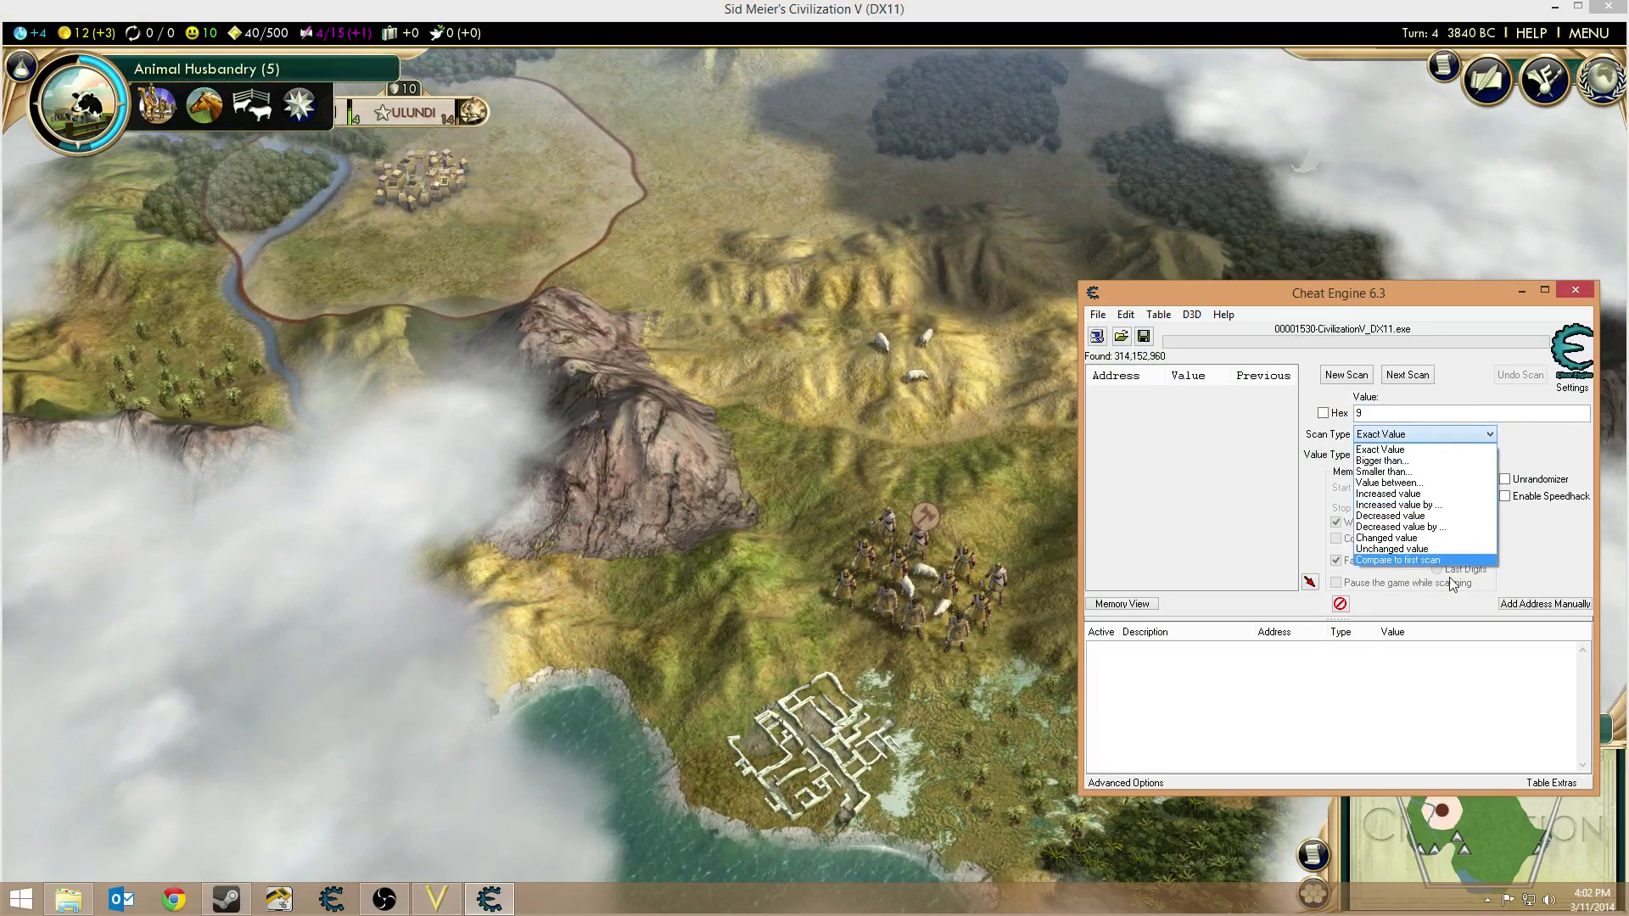
click(1388, 493)
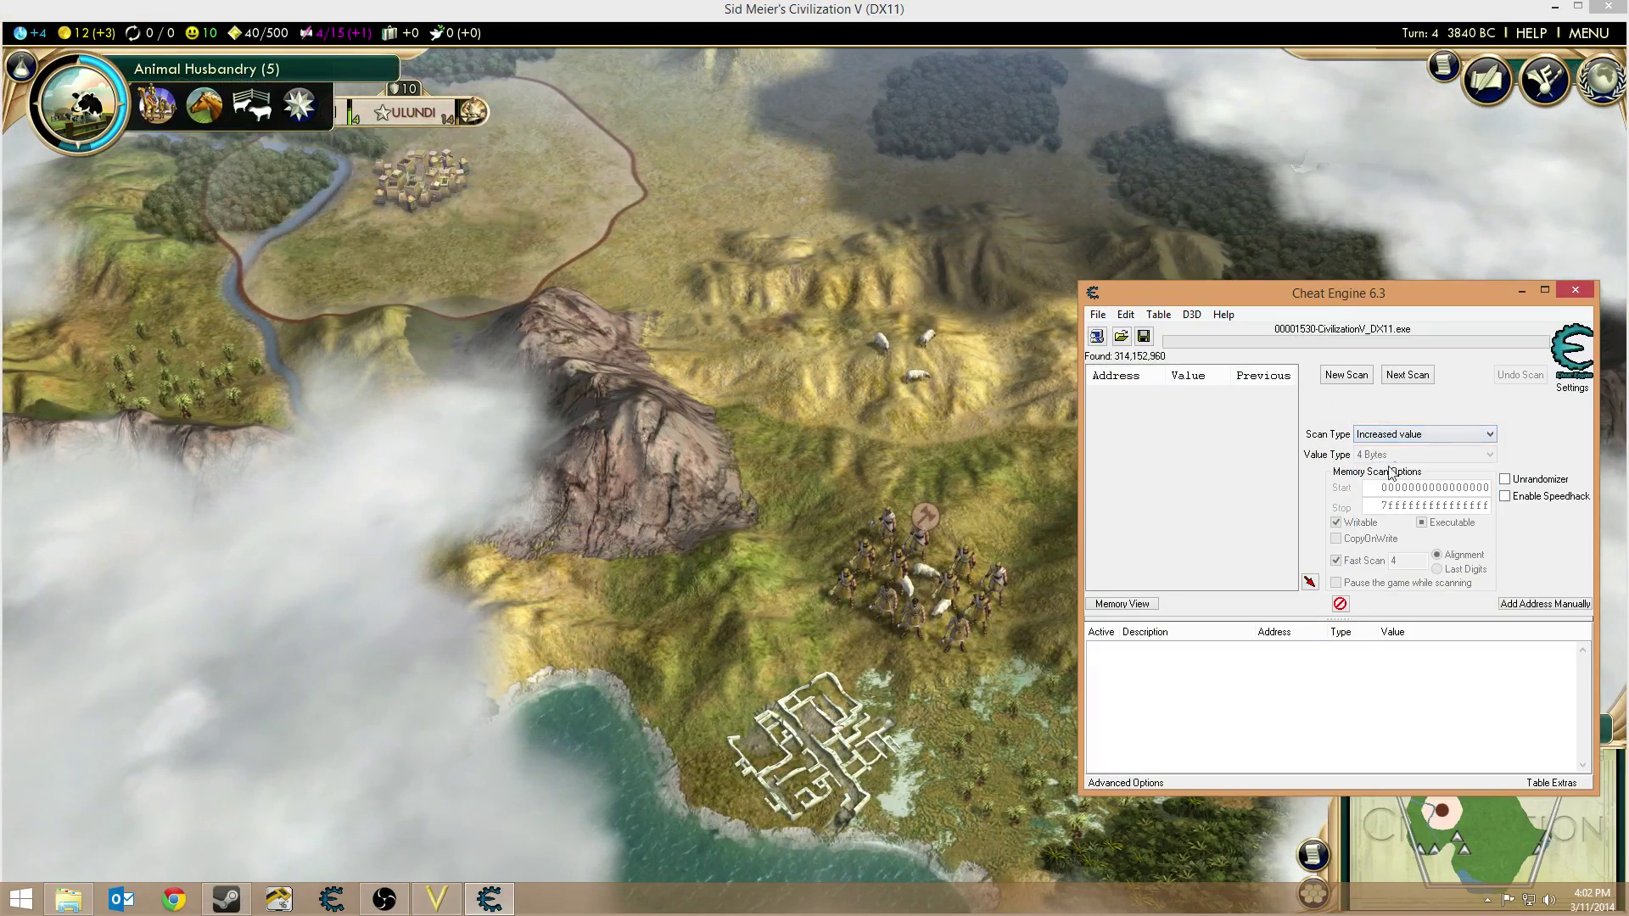
click(1406, 375)
drag(1322, 293, 1195, 208)
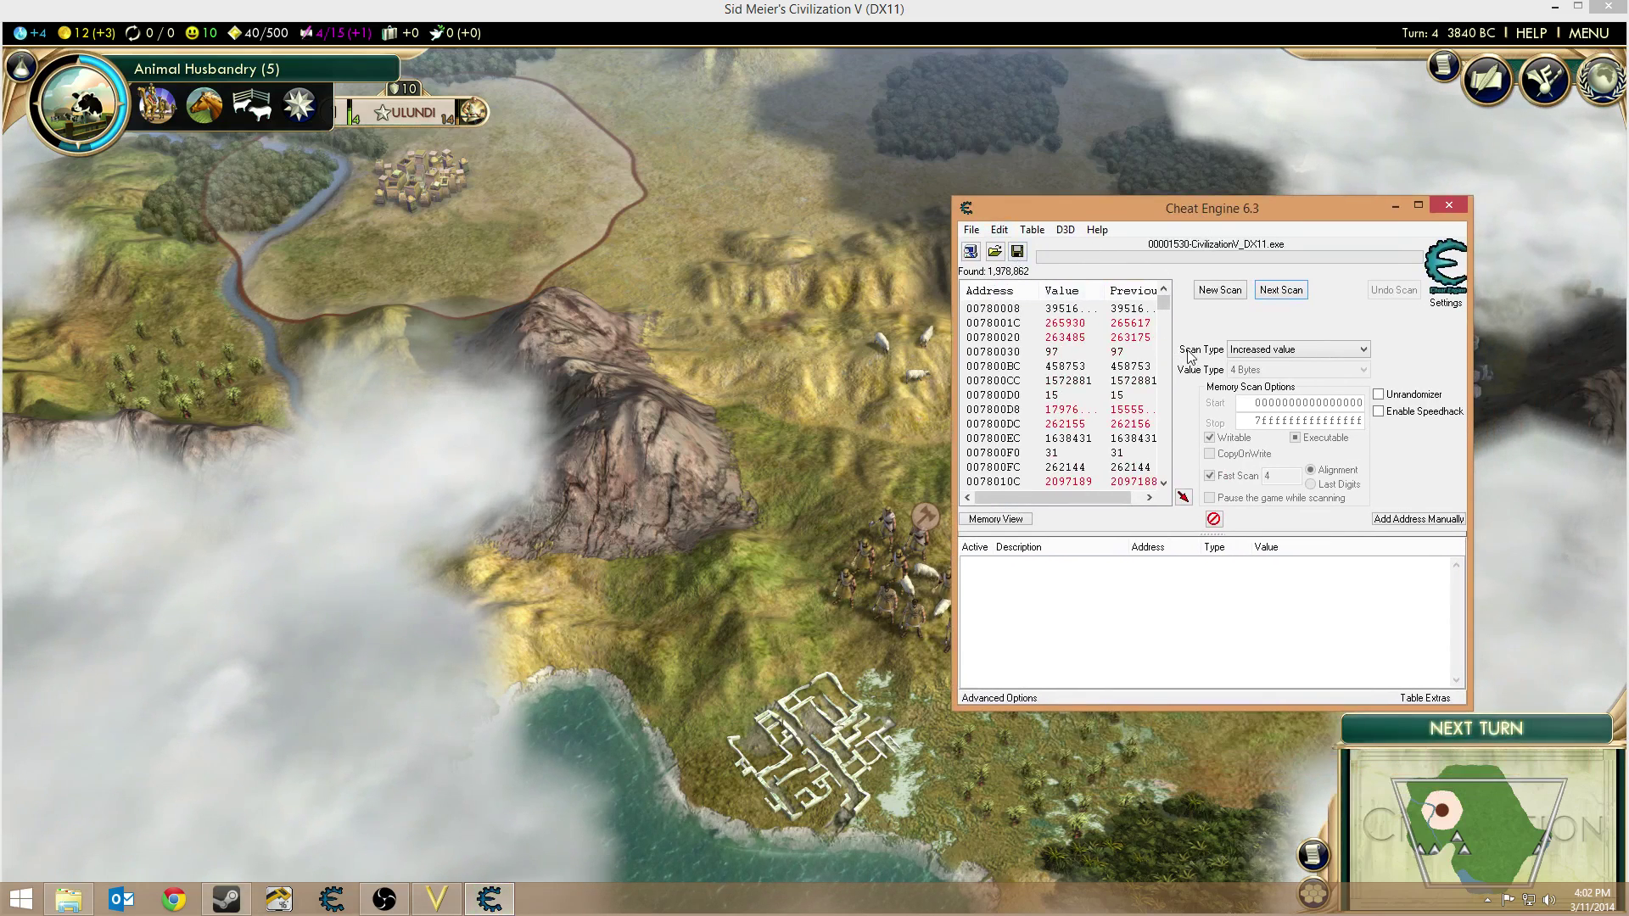
click(1336, 351)
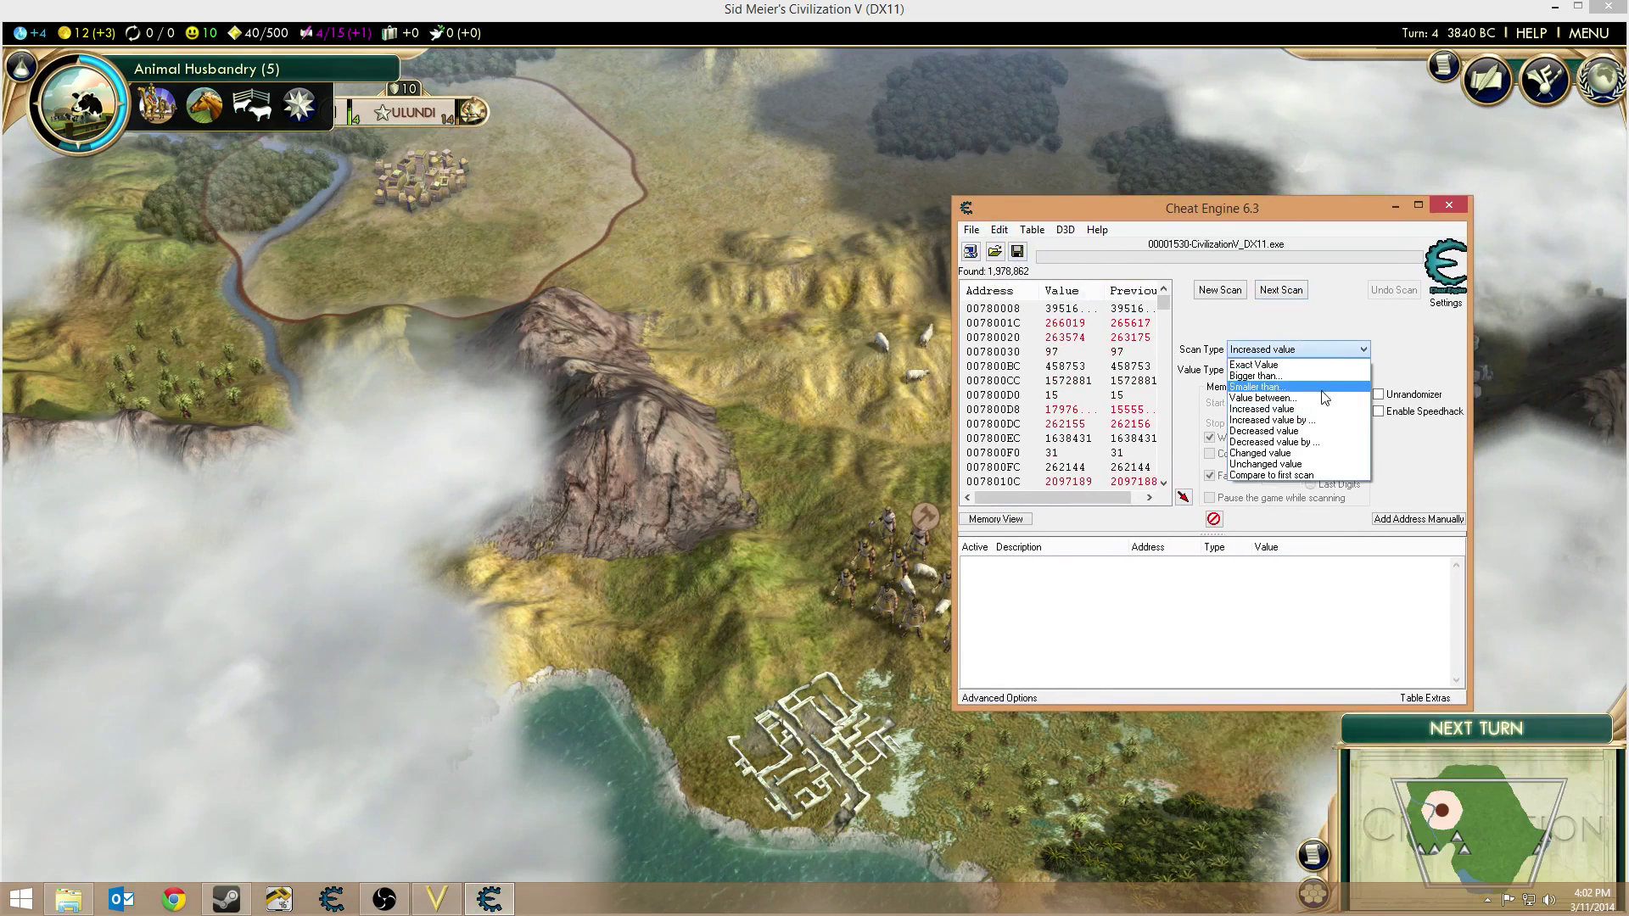
- Switch Scan Type to Unchanged value and run a Next Scan
click(1306, 462)
click(1264, 350)
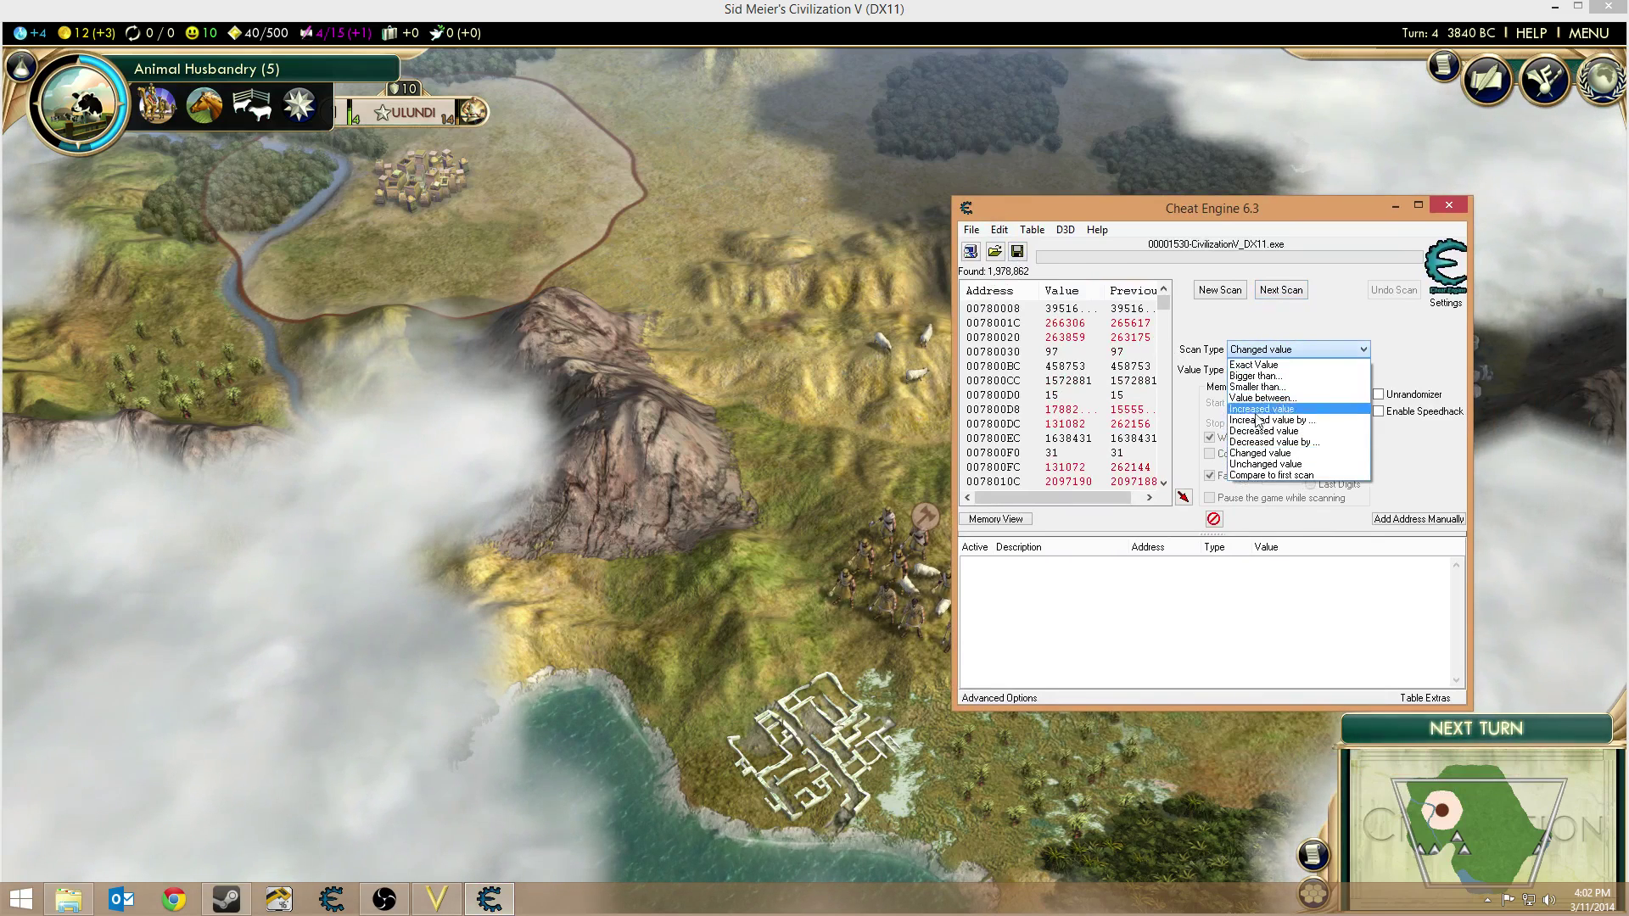
click(1261, 473)
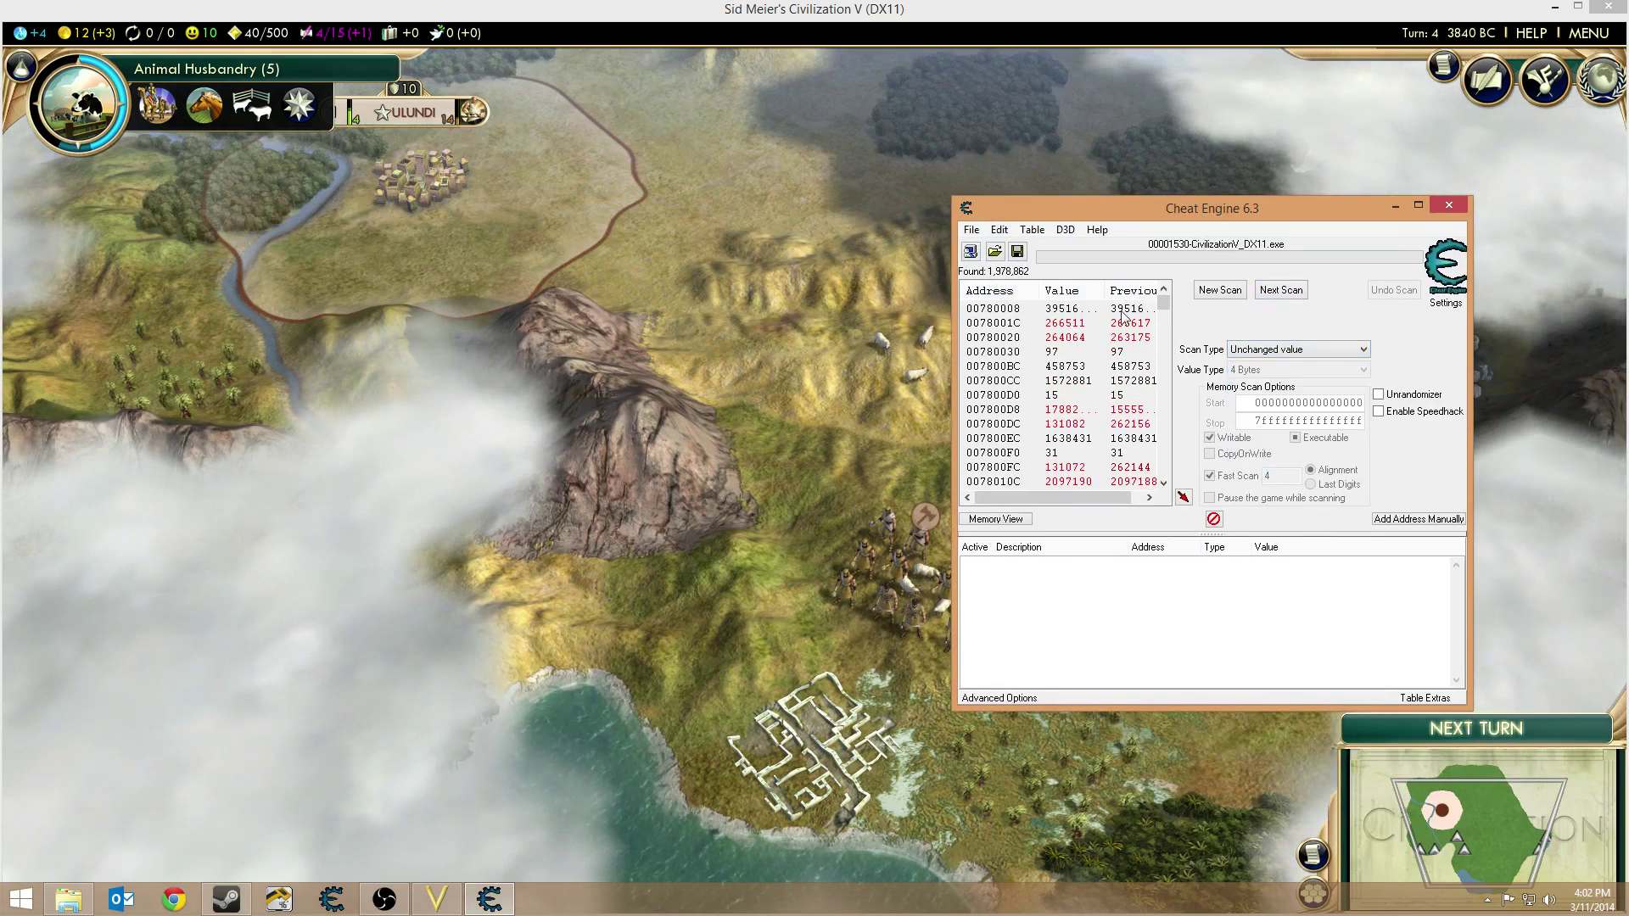
click(1289, 293)
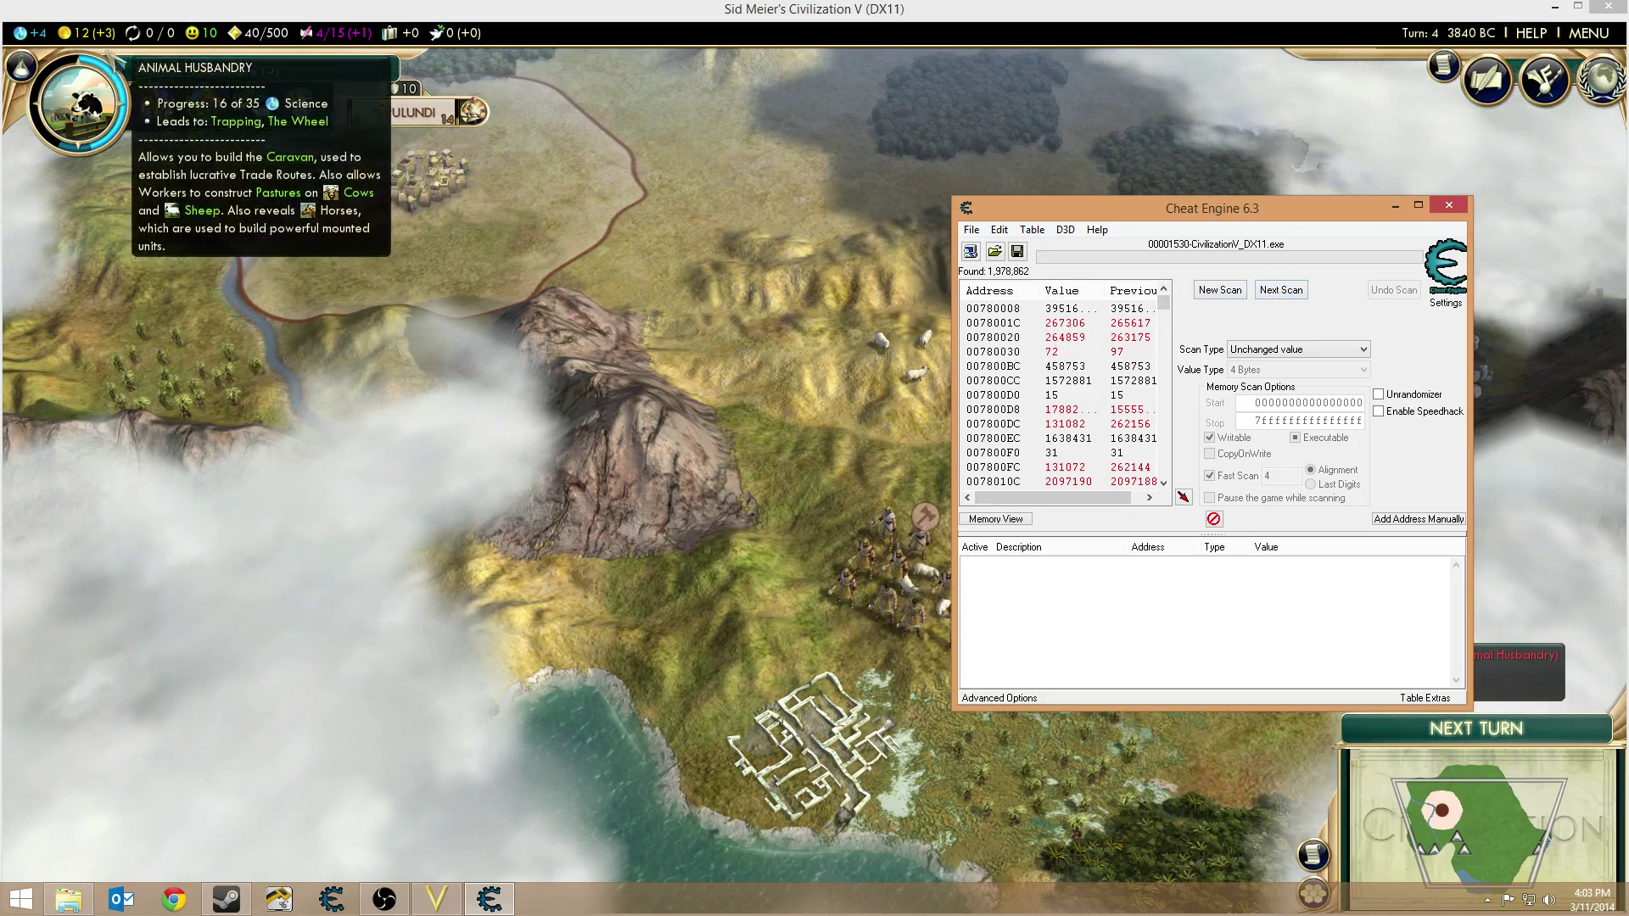
click(1281, 291)
- Rerun the Unchanged value scan about a dozen times to shrink the results further
click(1281, 291)
click(1281, 291)
click(1281, 291)
click(1280, 294)
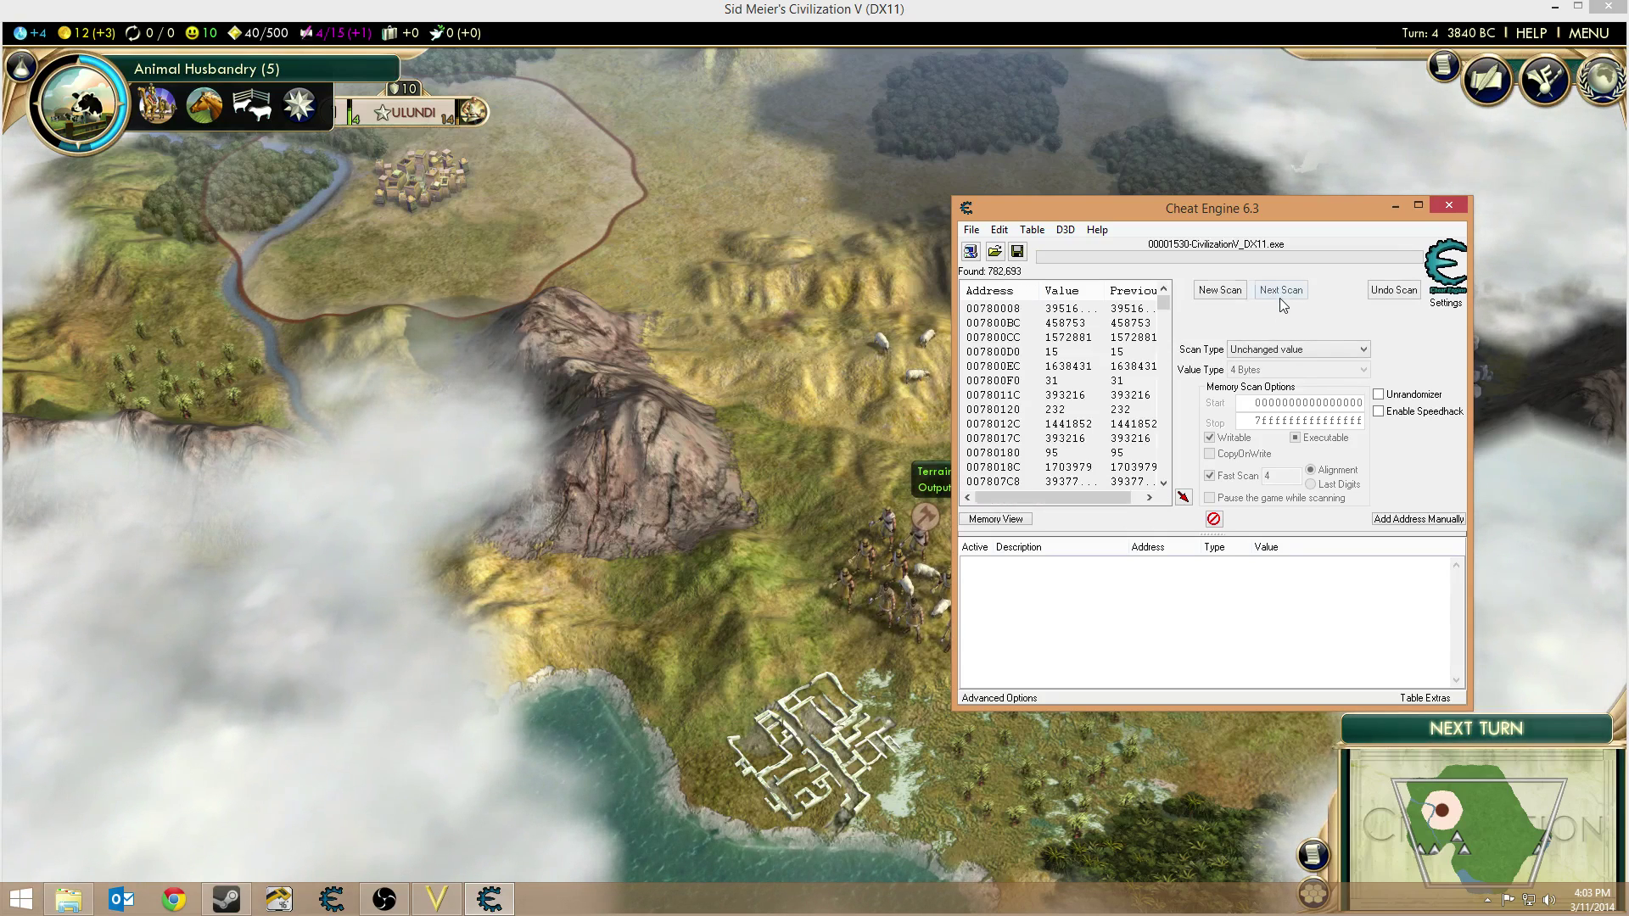
click(1280, 291)
click(1280, 291)
click(1280, 291)
click(1280, 293)
click(1280, 293)
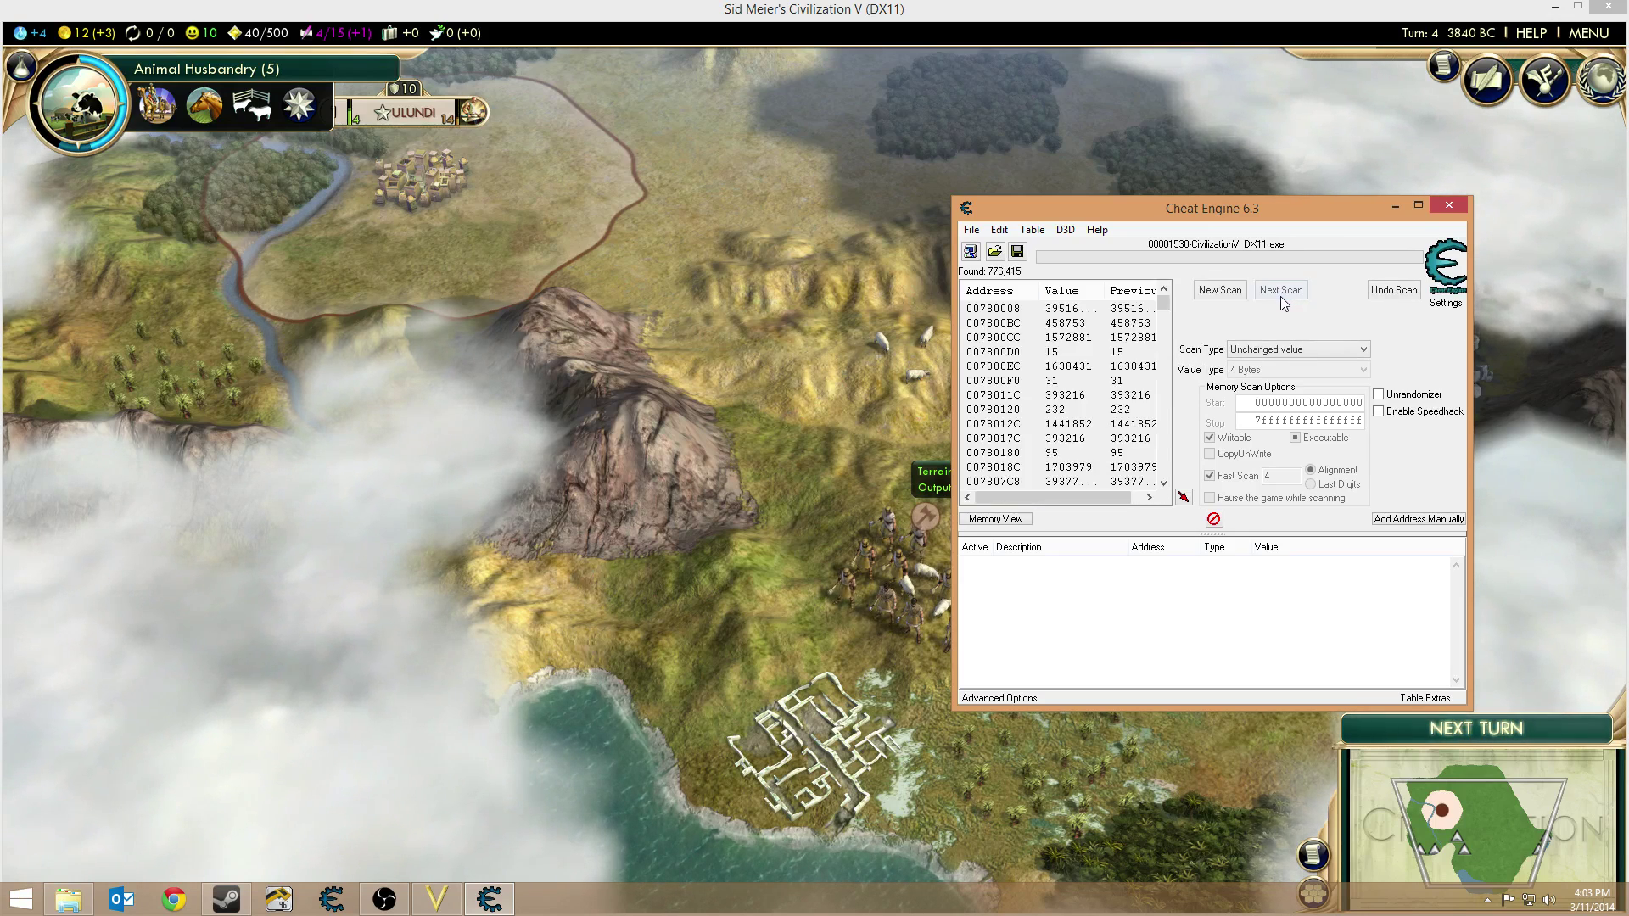
click(1280, 294)
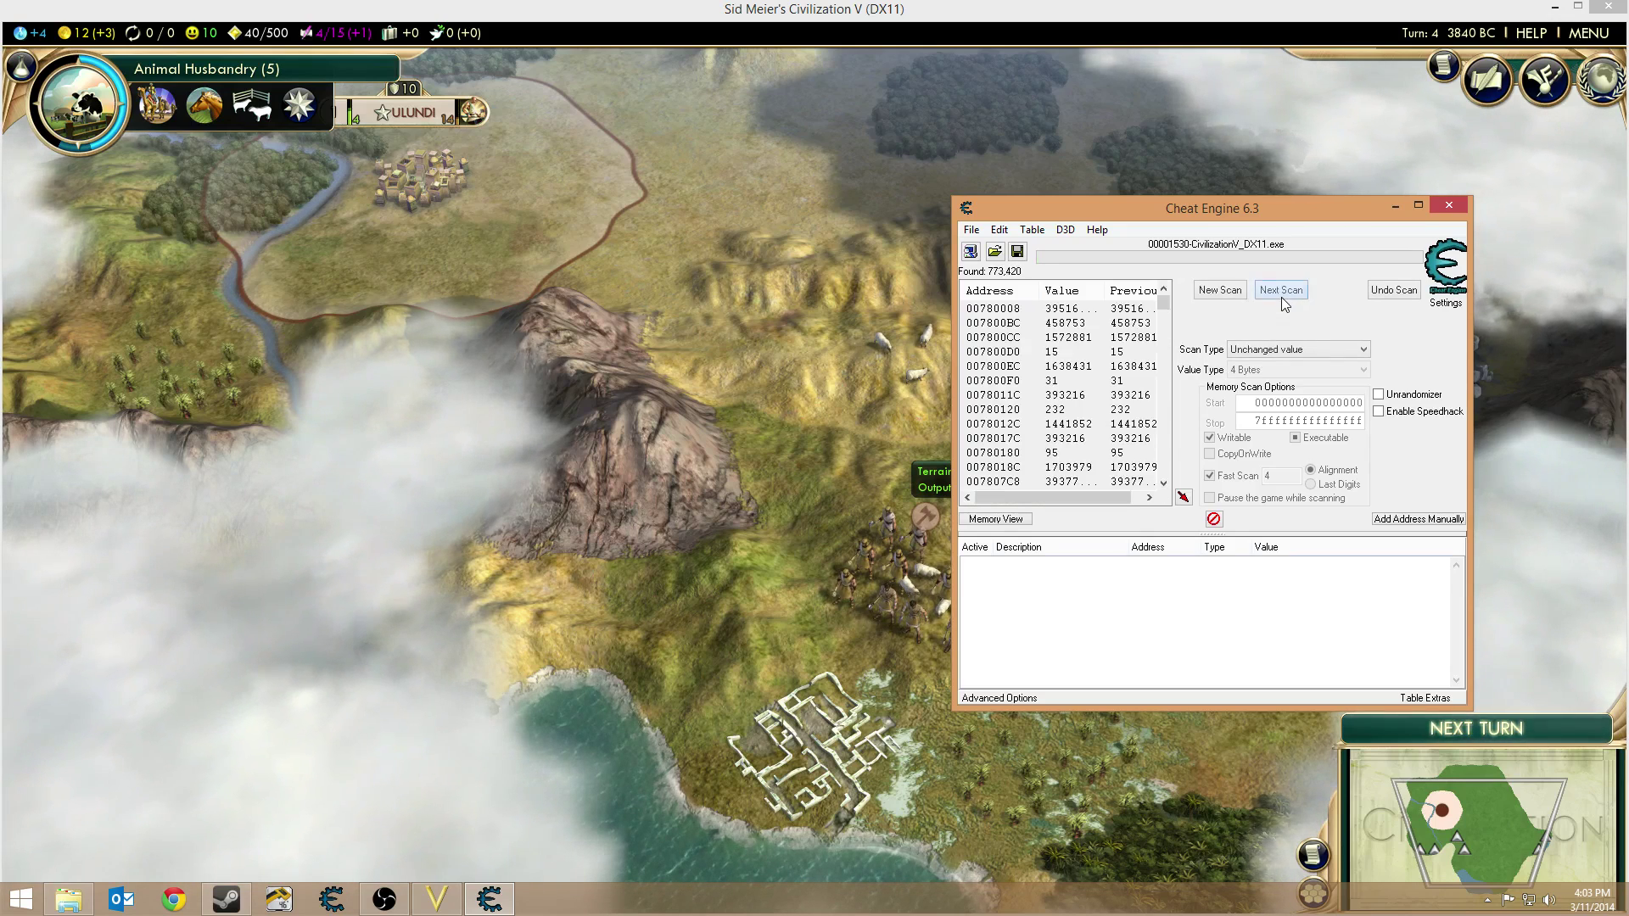
click(1281, 292)
click(1450, 731)
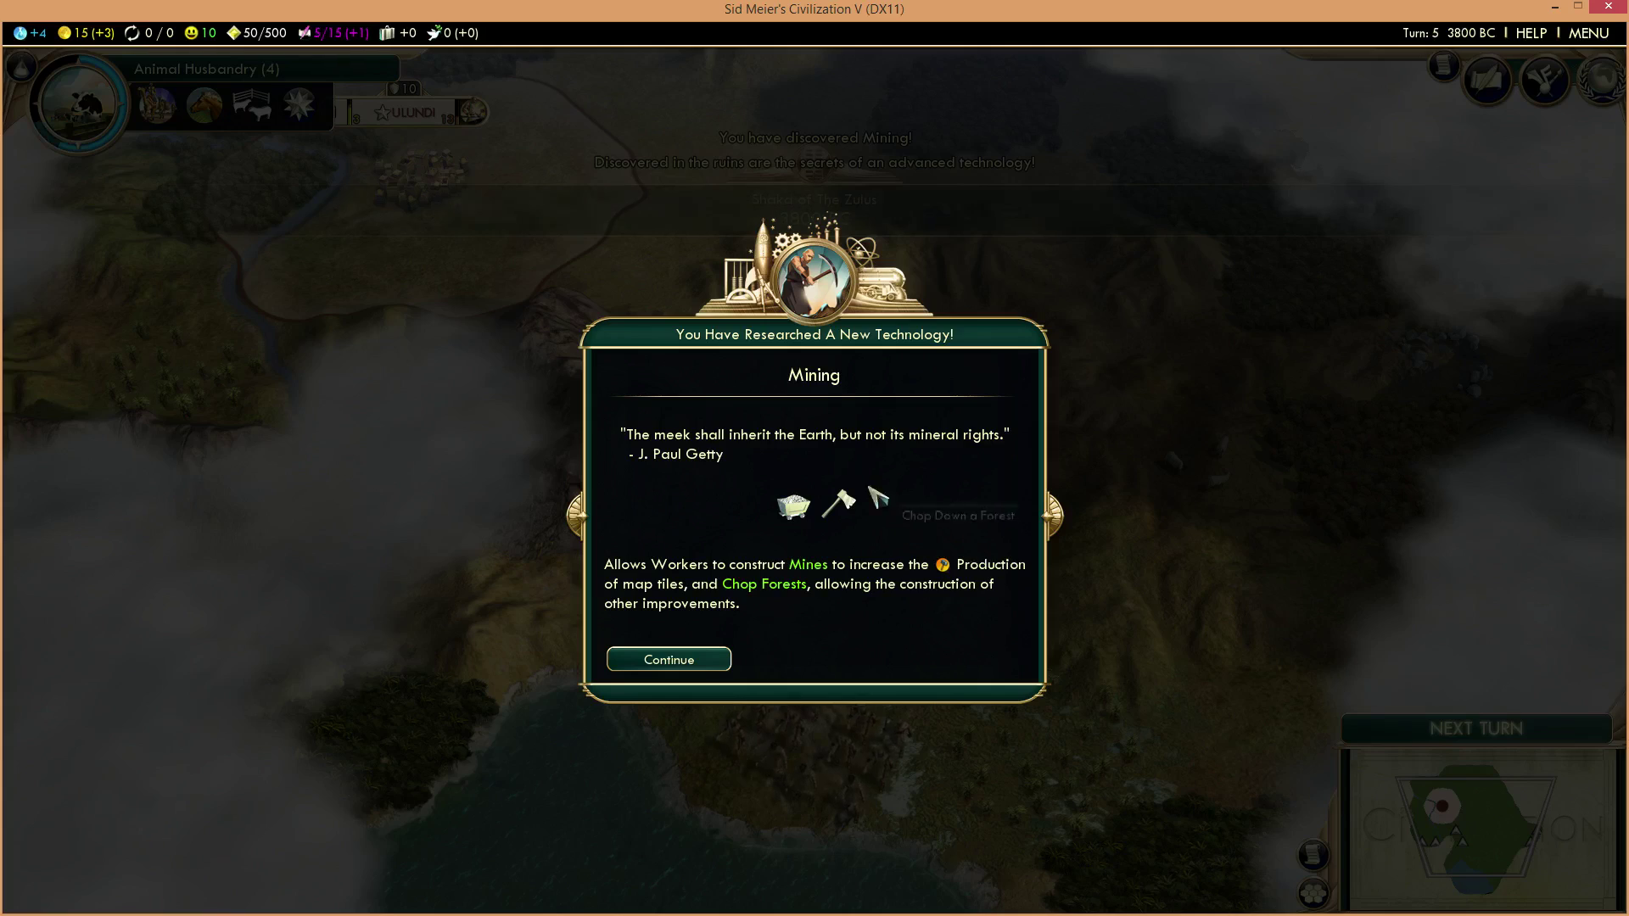
- Dismiss the Mining and ruins messages, then run an Increased value scan
click(645, 659)
click(817, 597)
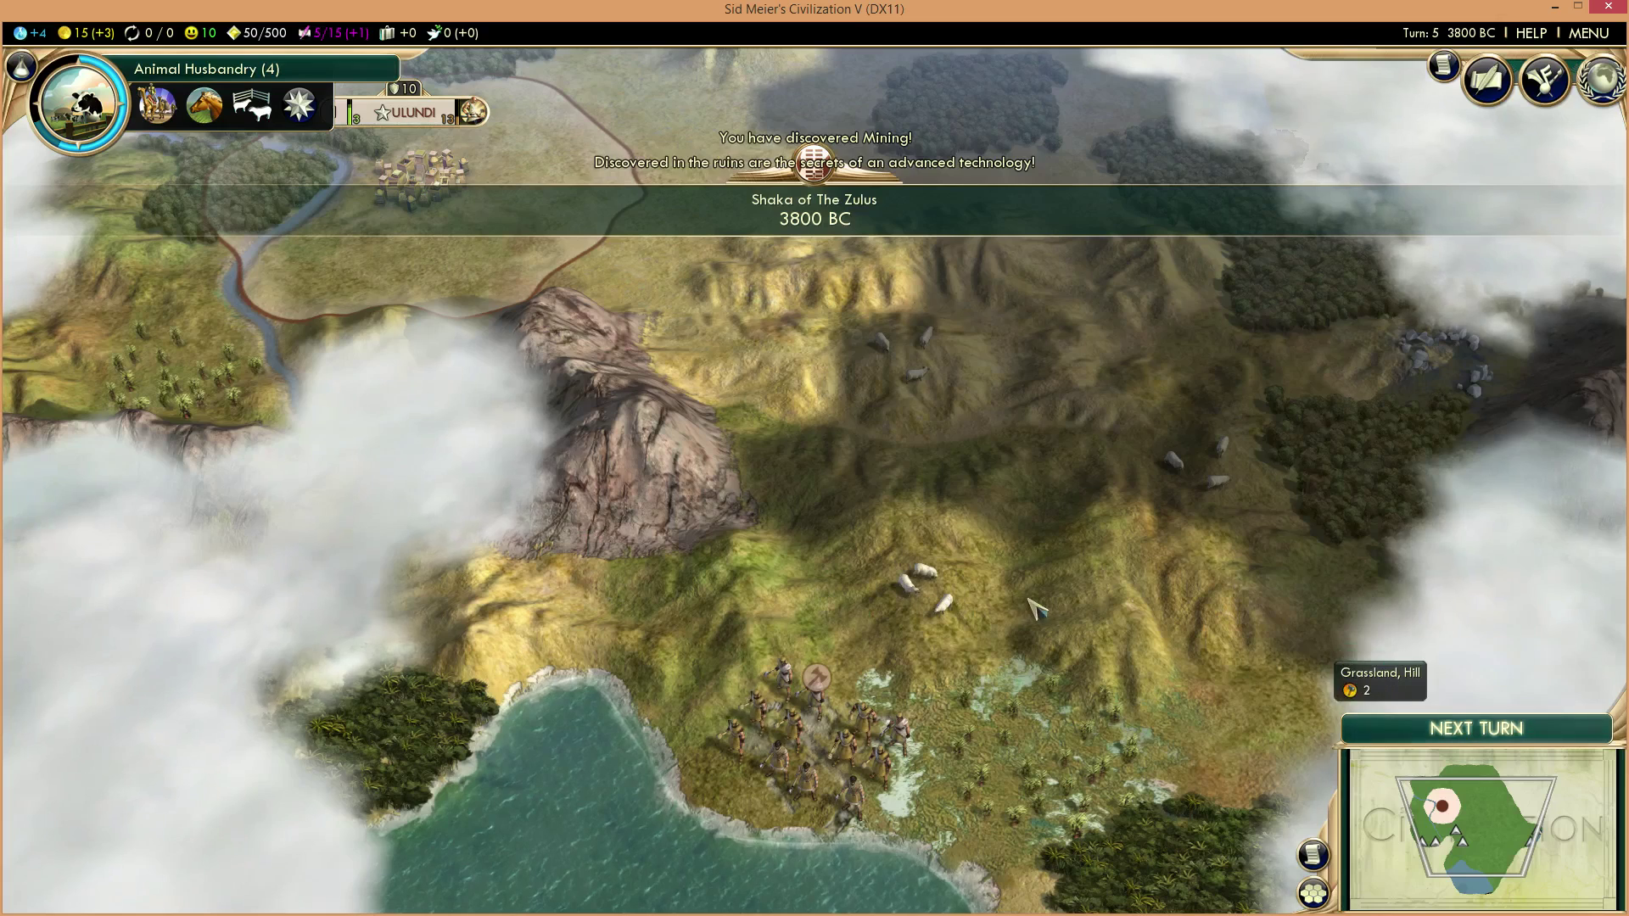
key(alt+Tab)
click(1264, 349)
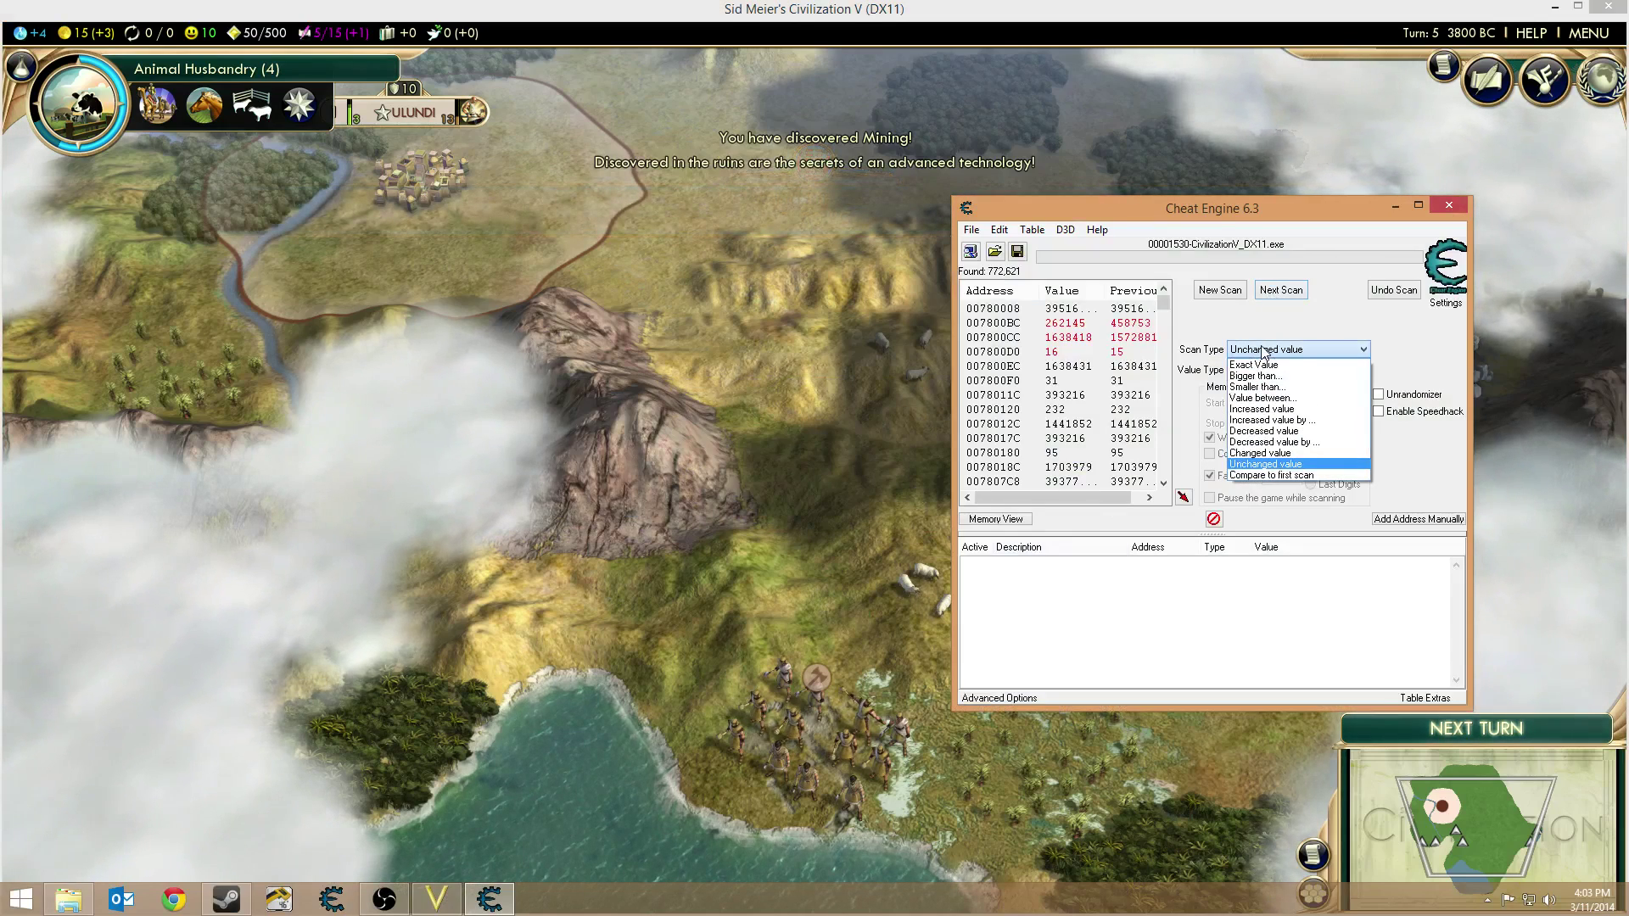
click(1303, 410)
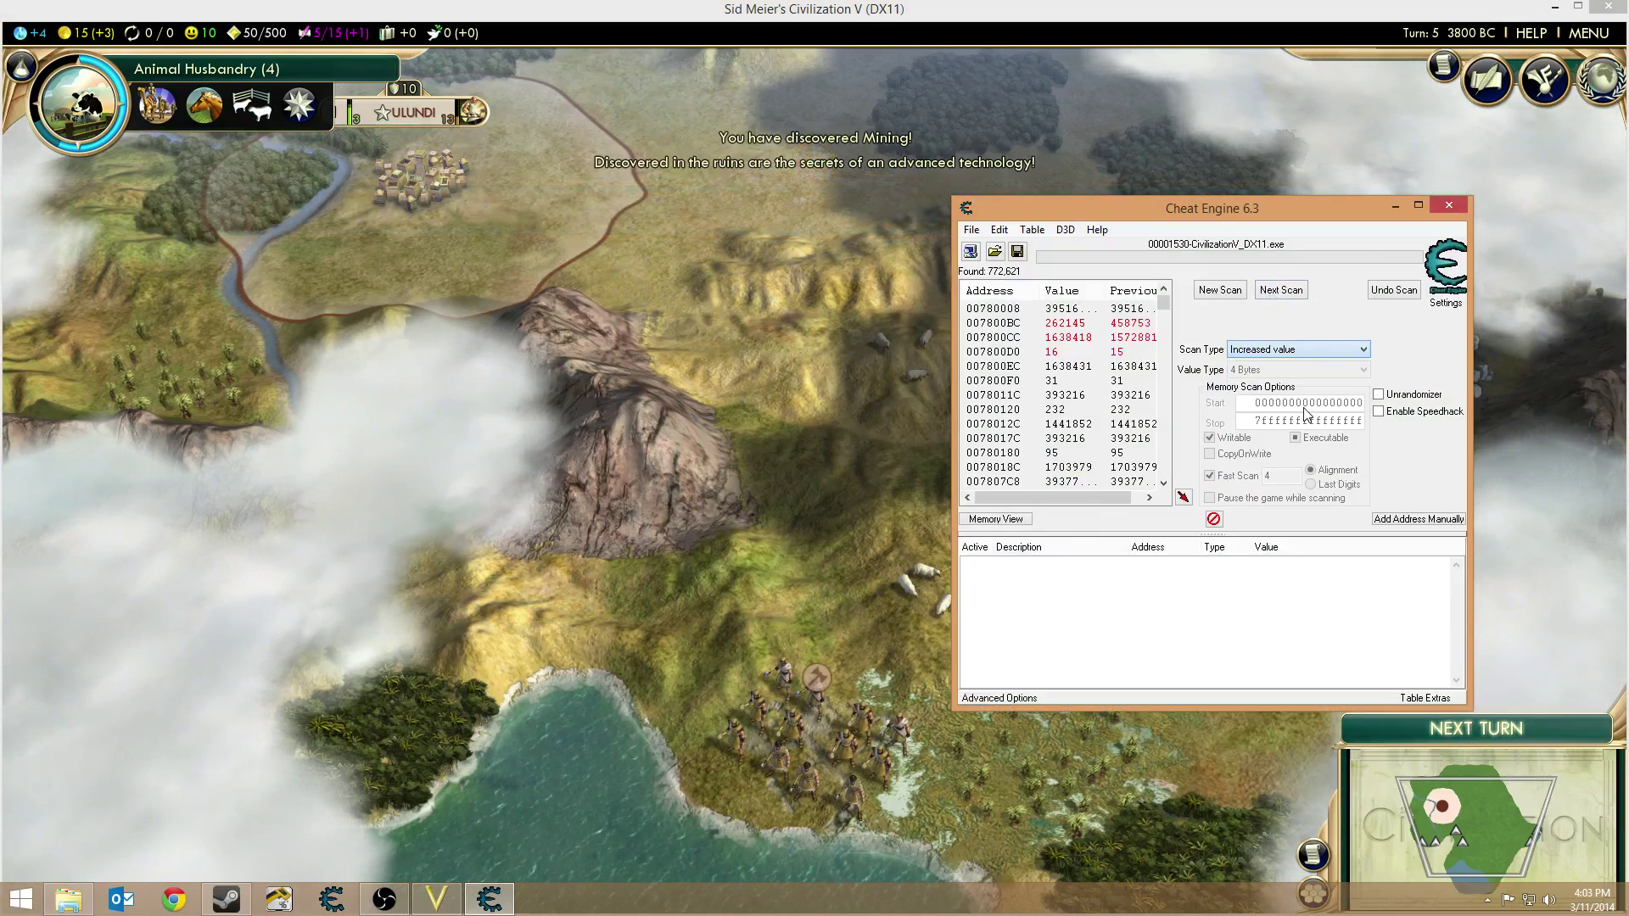
click(1281, 290)
- End three more turns, rescanning for increased values, leaving 1,712 results
key(alt+Tab)
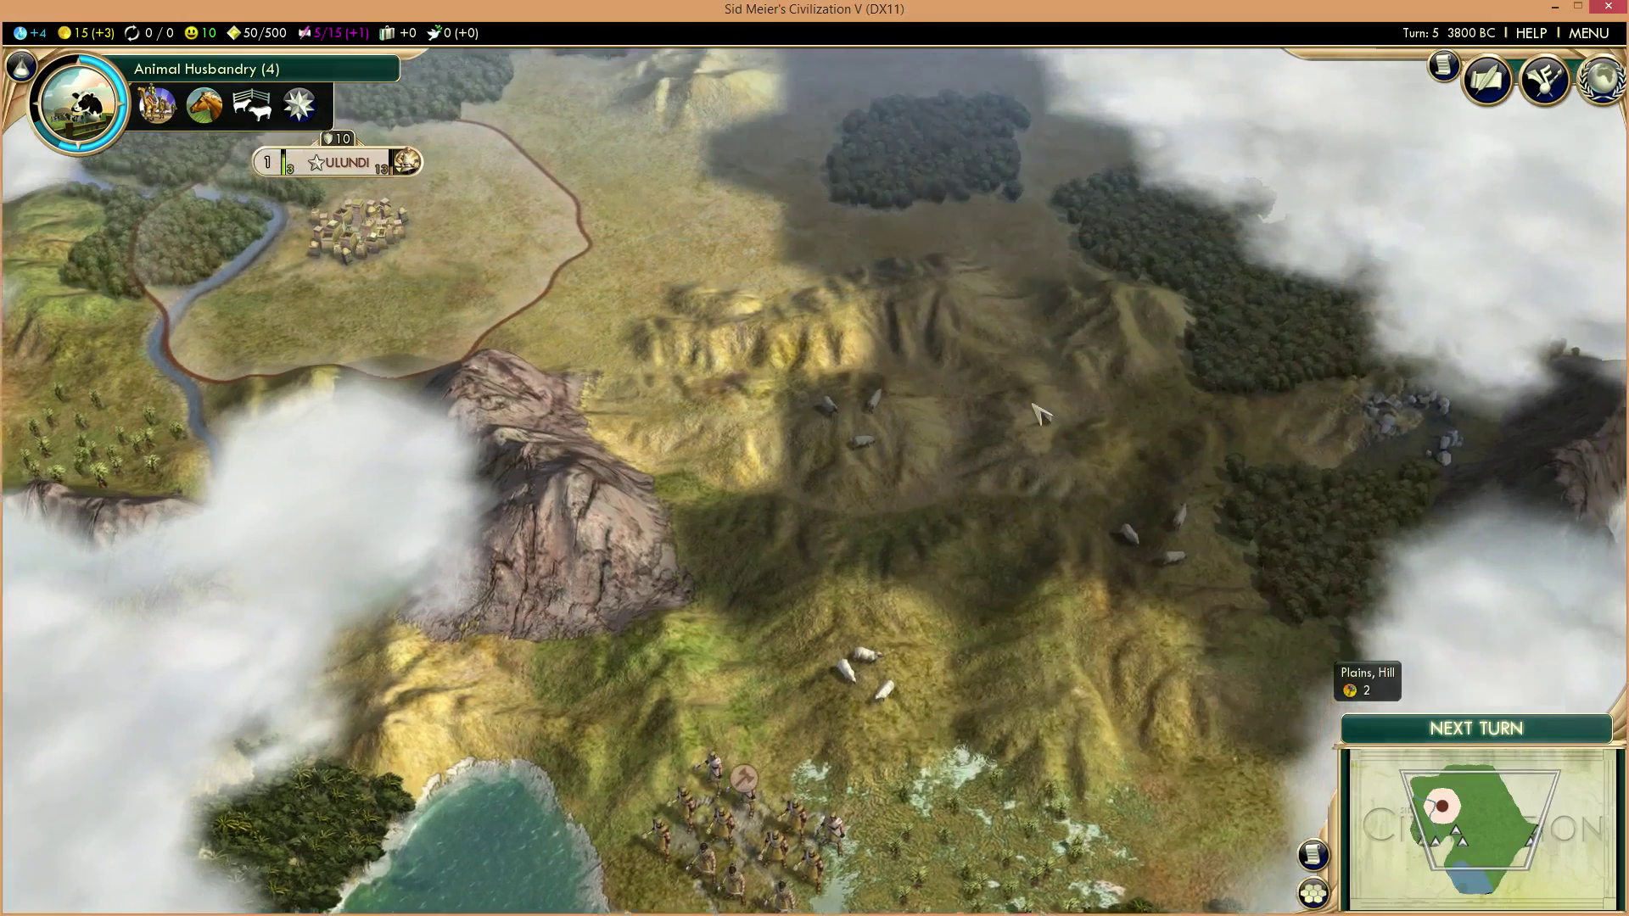
click(1431, 736)
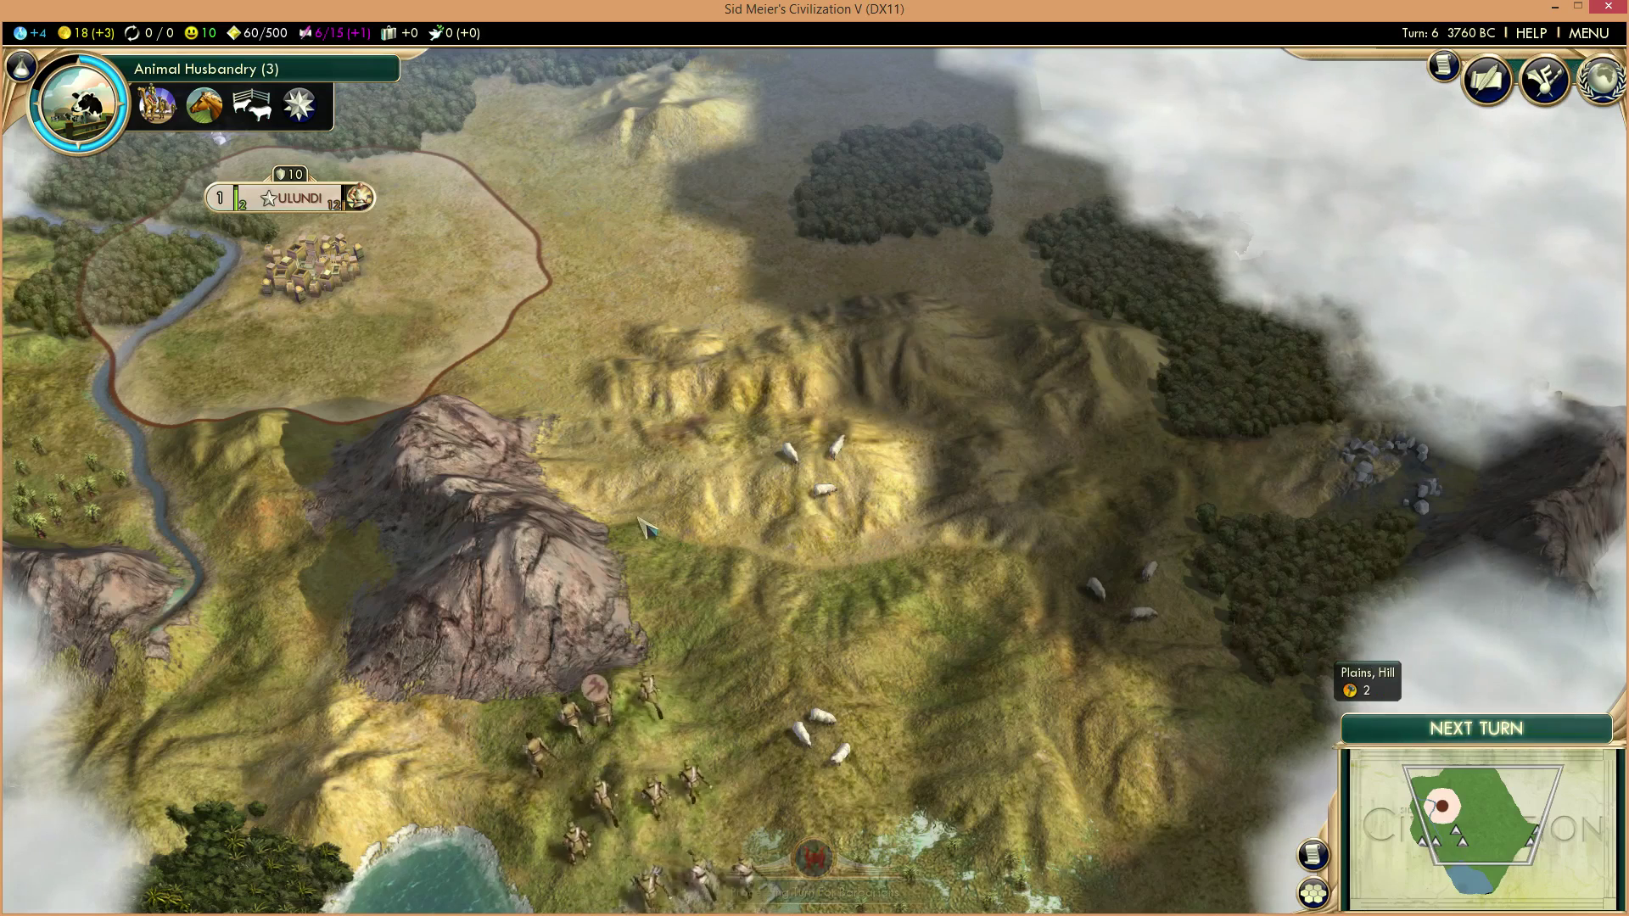
key(alt+Tab)
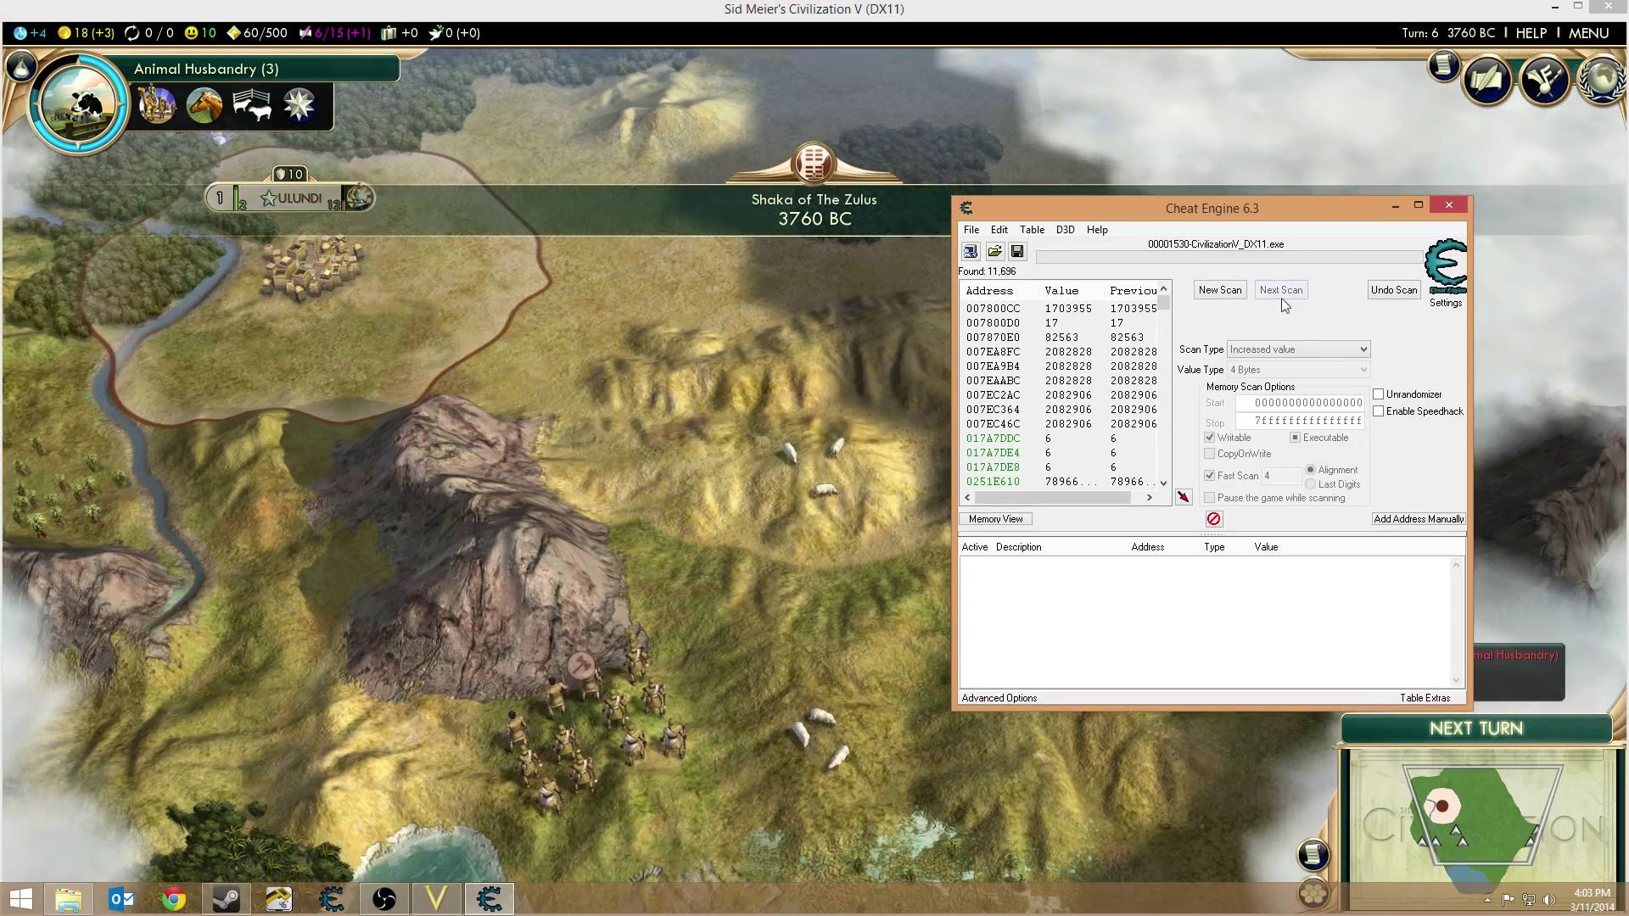
key(alt+Tab)
click(1442, 730)
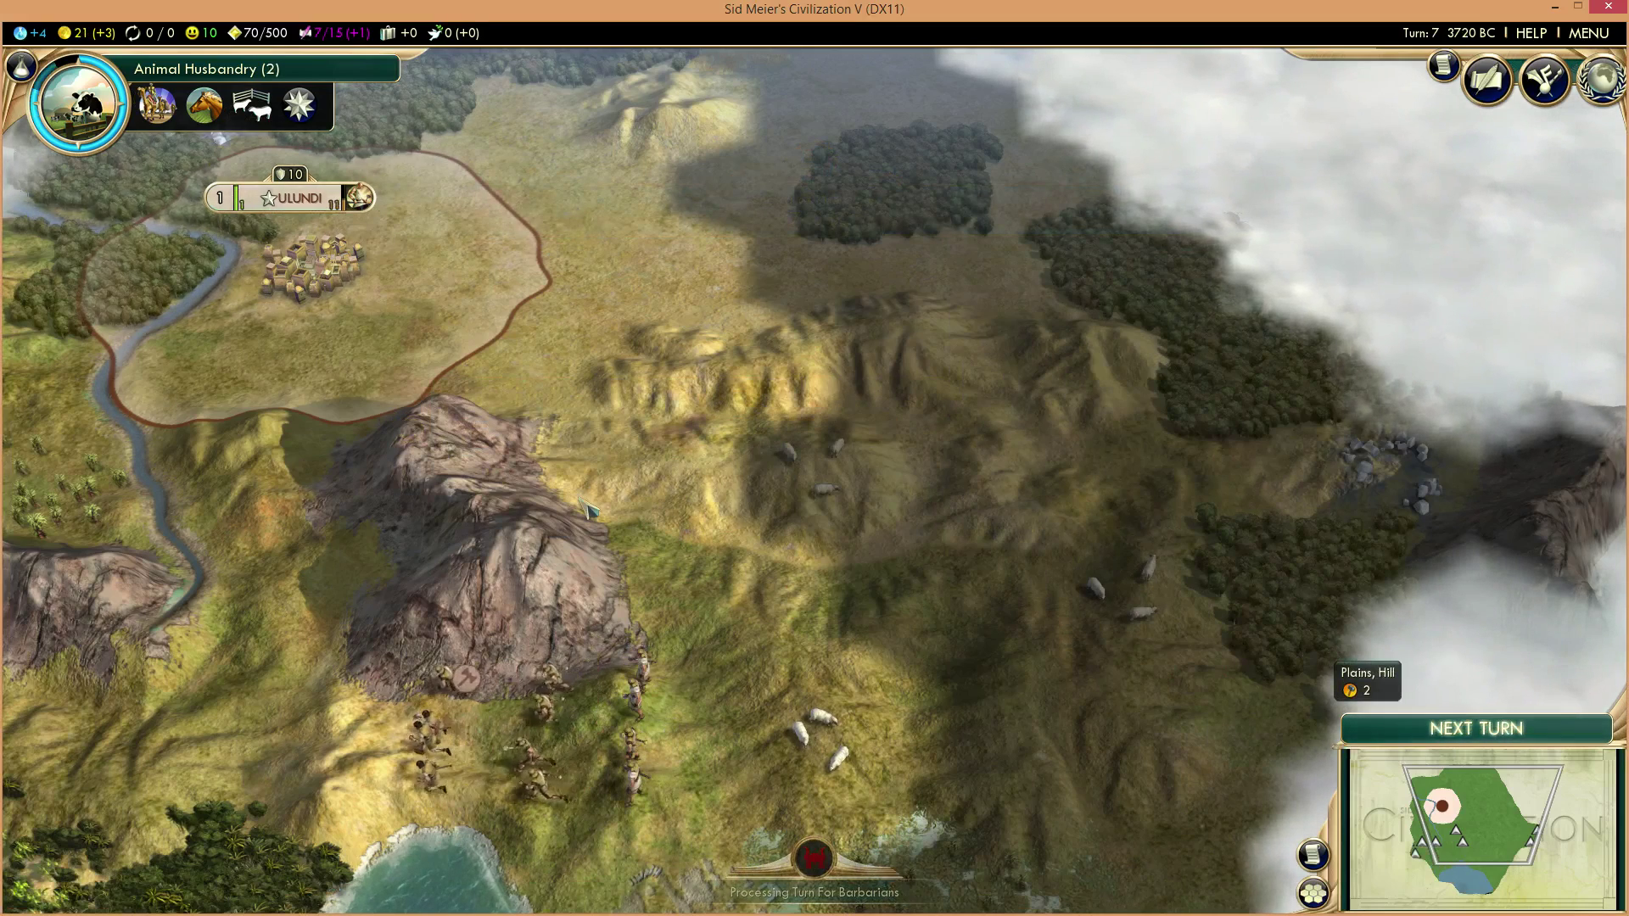
key(alt+Tab)
click(1281, 289)
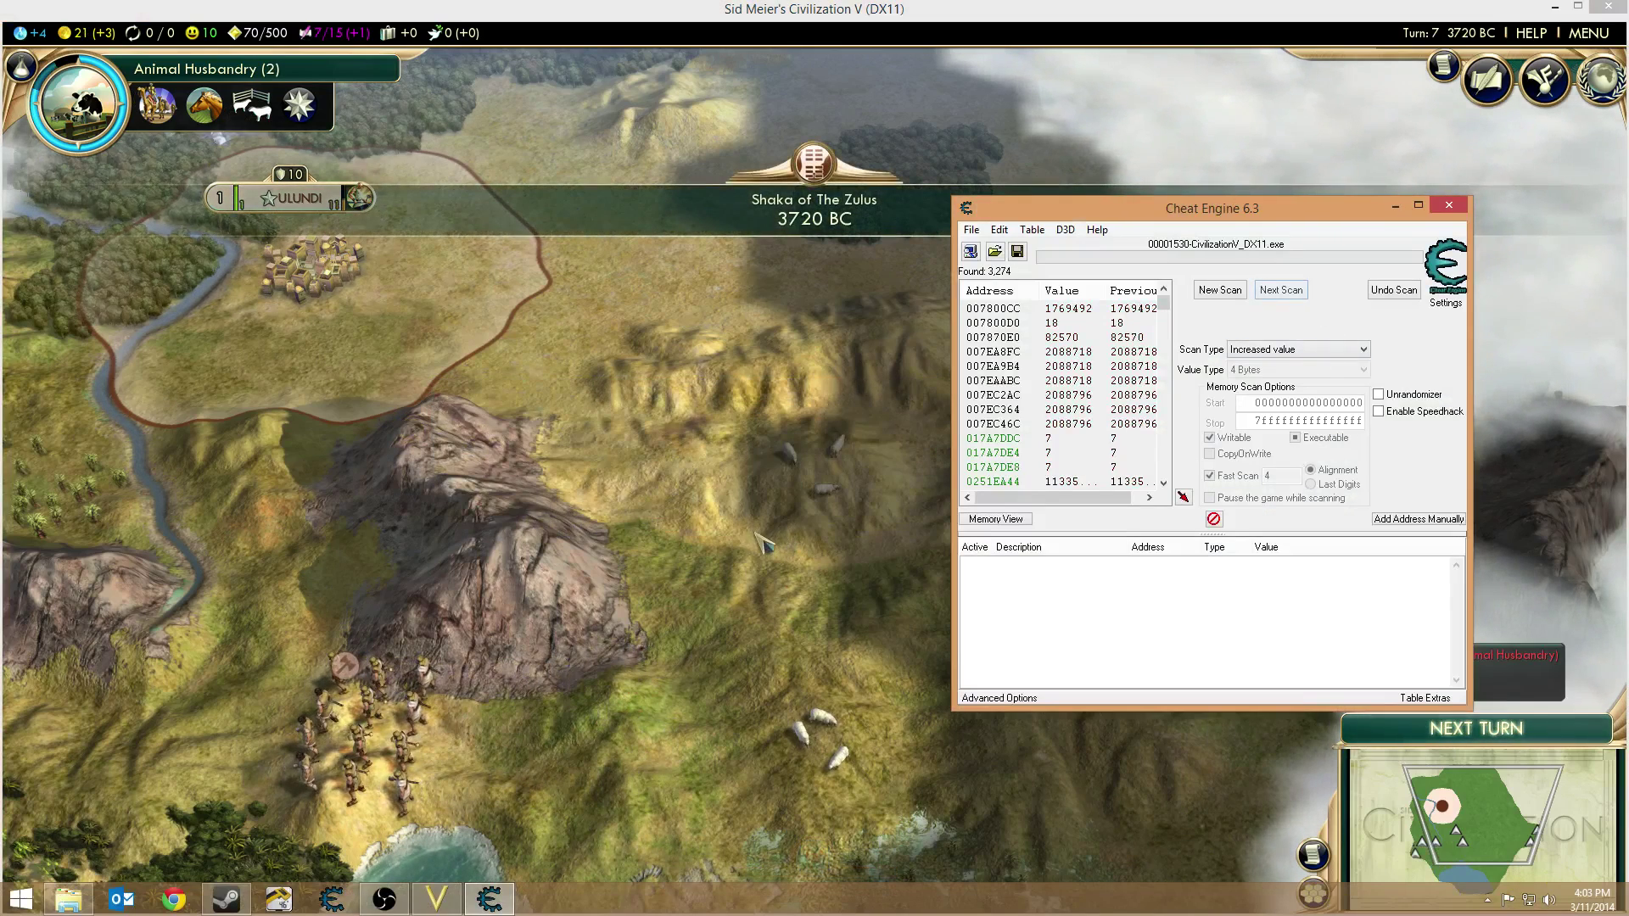
key(alt+Tab)
click(1379, 727)
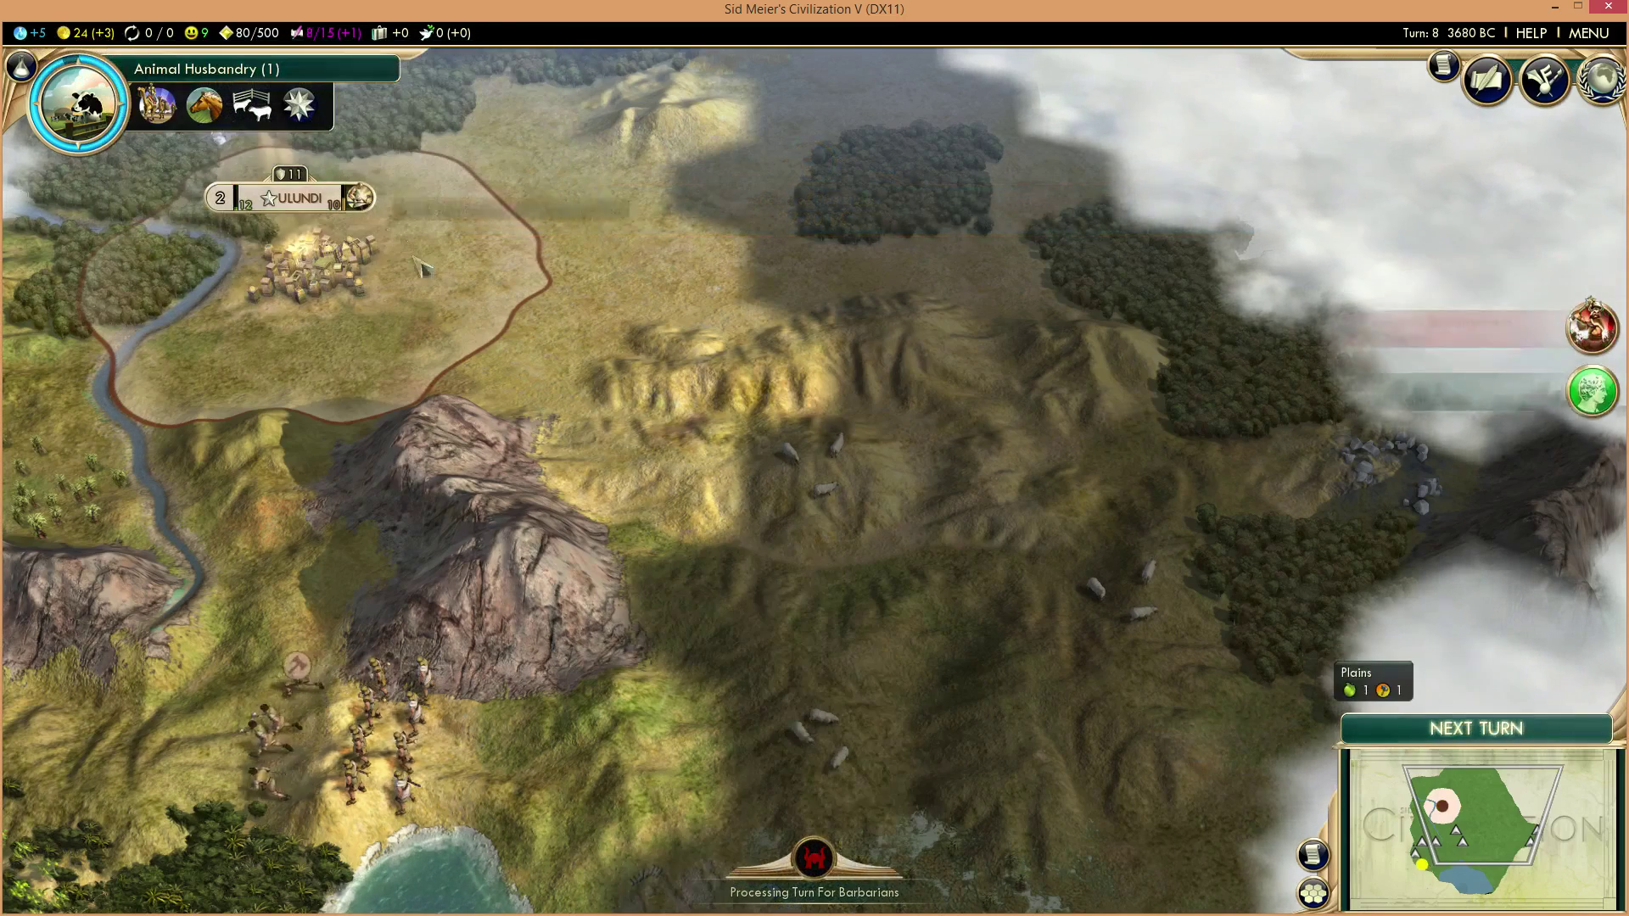
key(alt+Tab)
click(1301, 288)
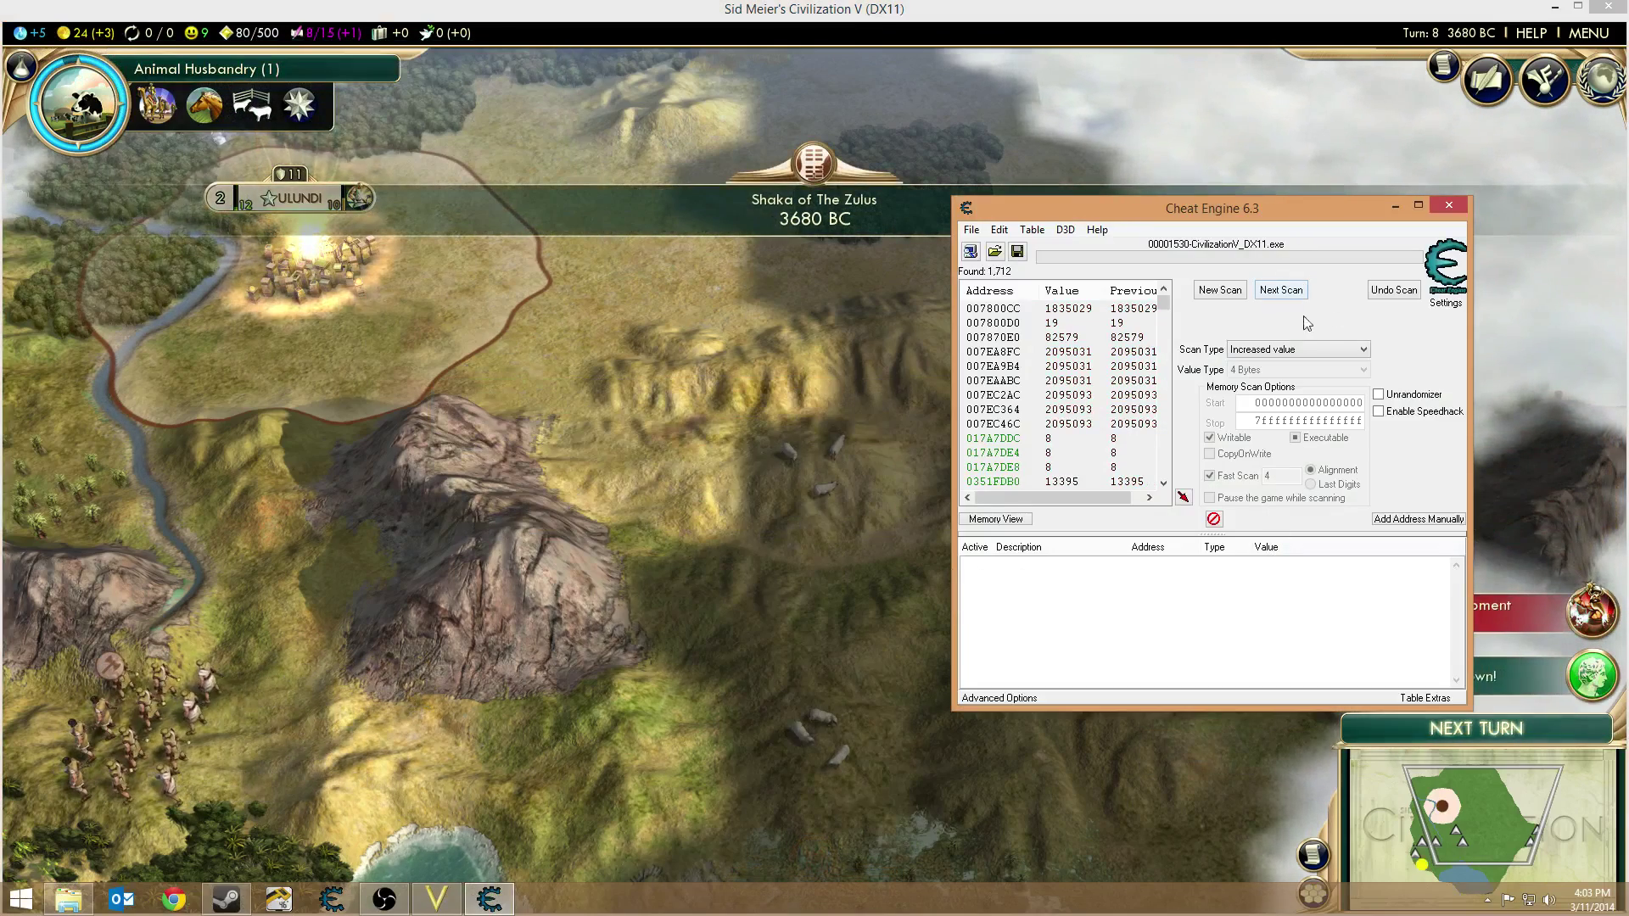
- Switch to Unchanged value and rescan repeatedly, narrowing results to 1,481 addresses
click(1289, 350)
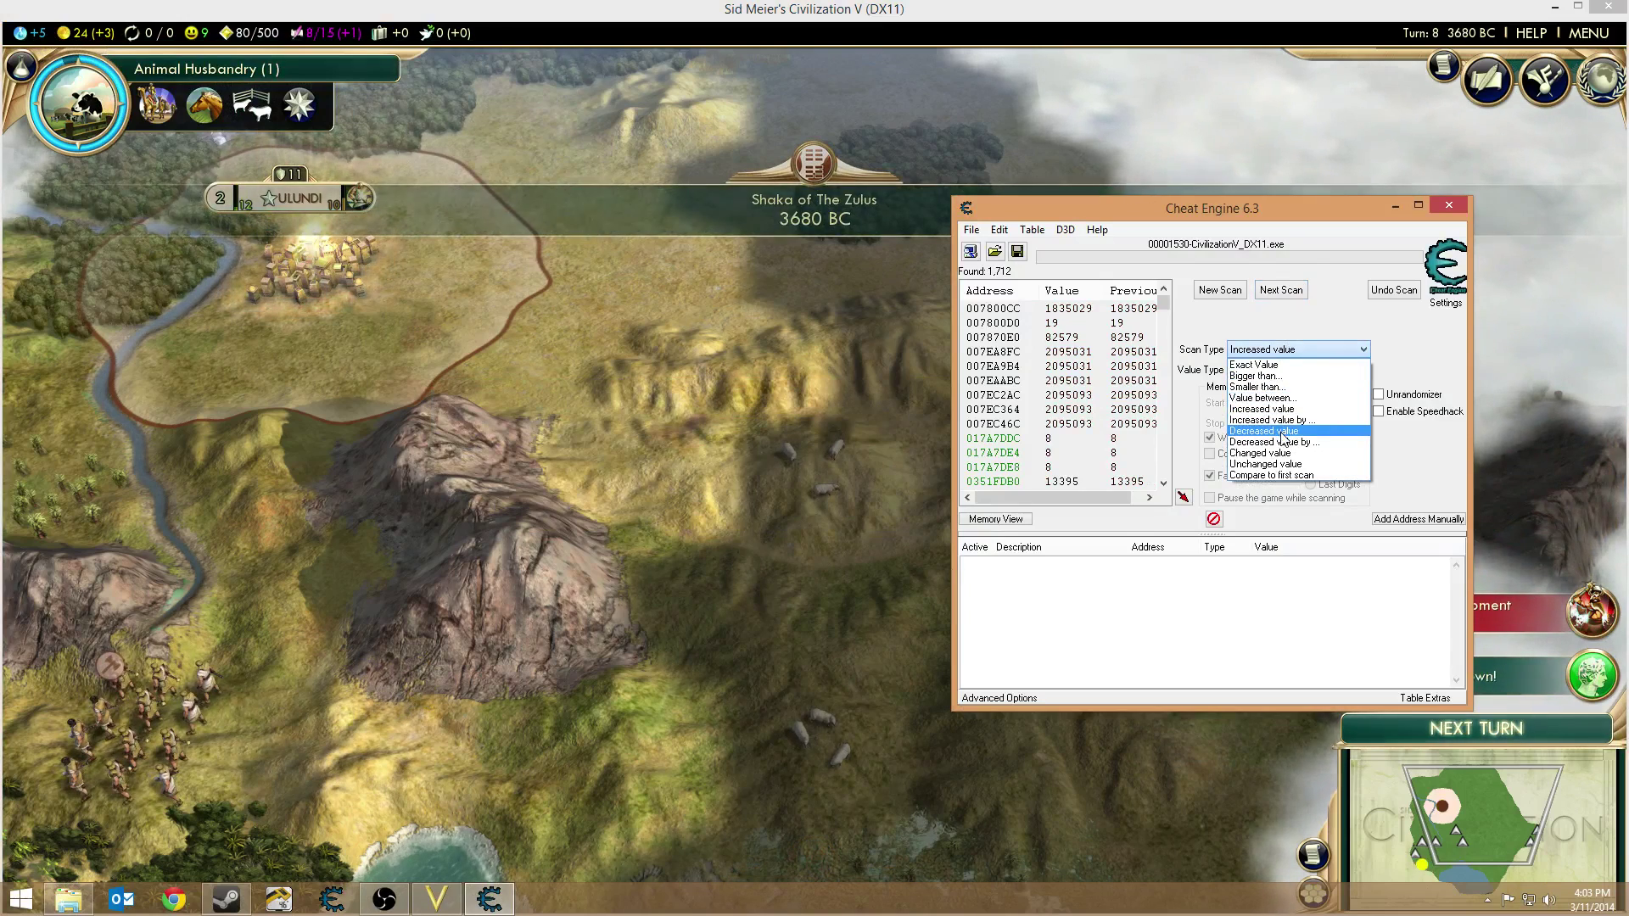
click(1273, 465)
click(1280, 290)
click(1294, 293)
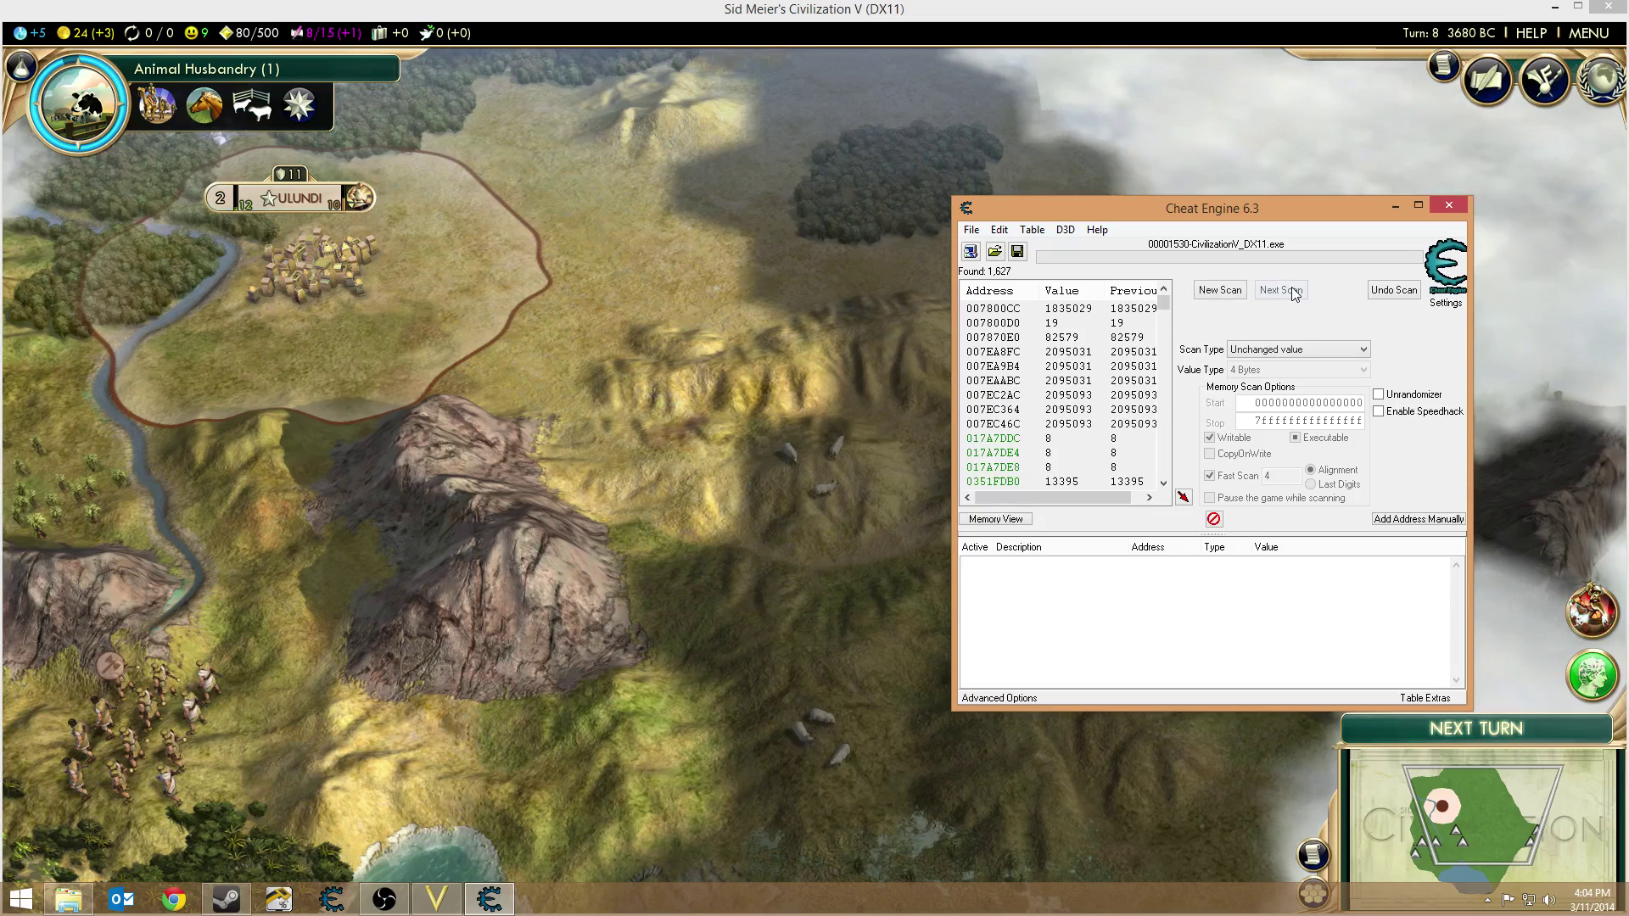
click(1291, 290)
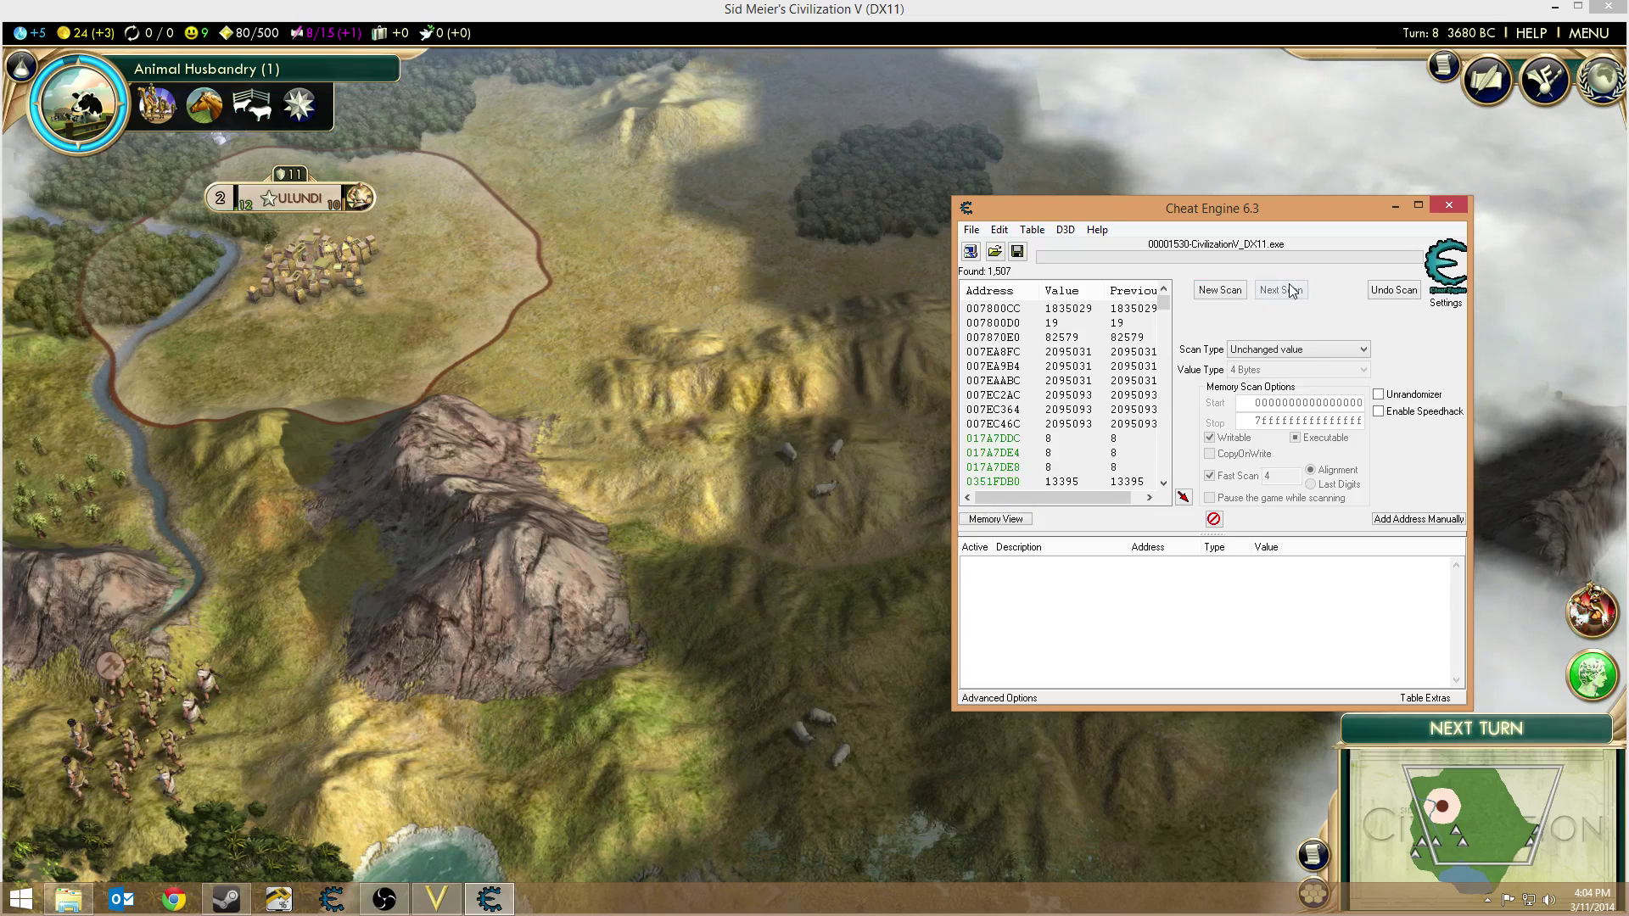
click(1291, 290)
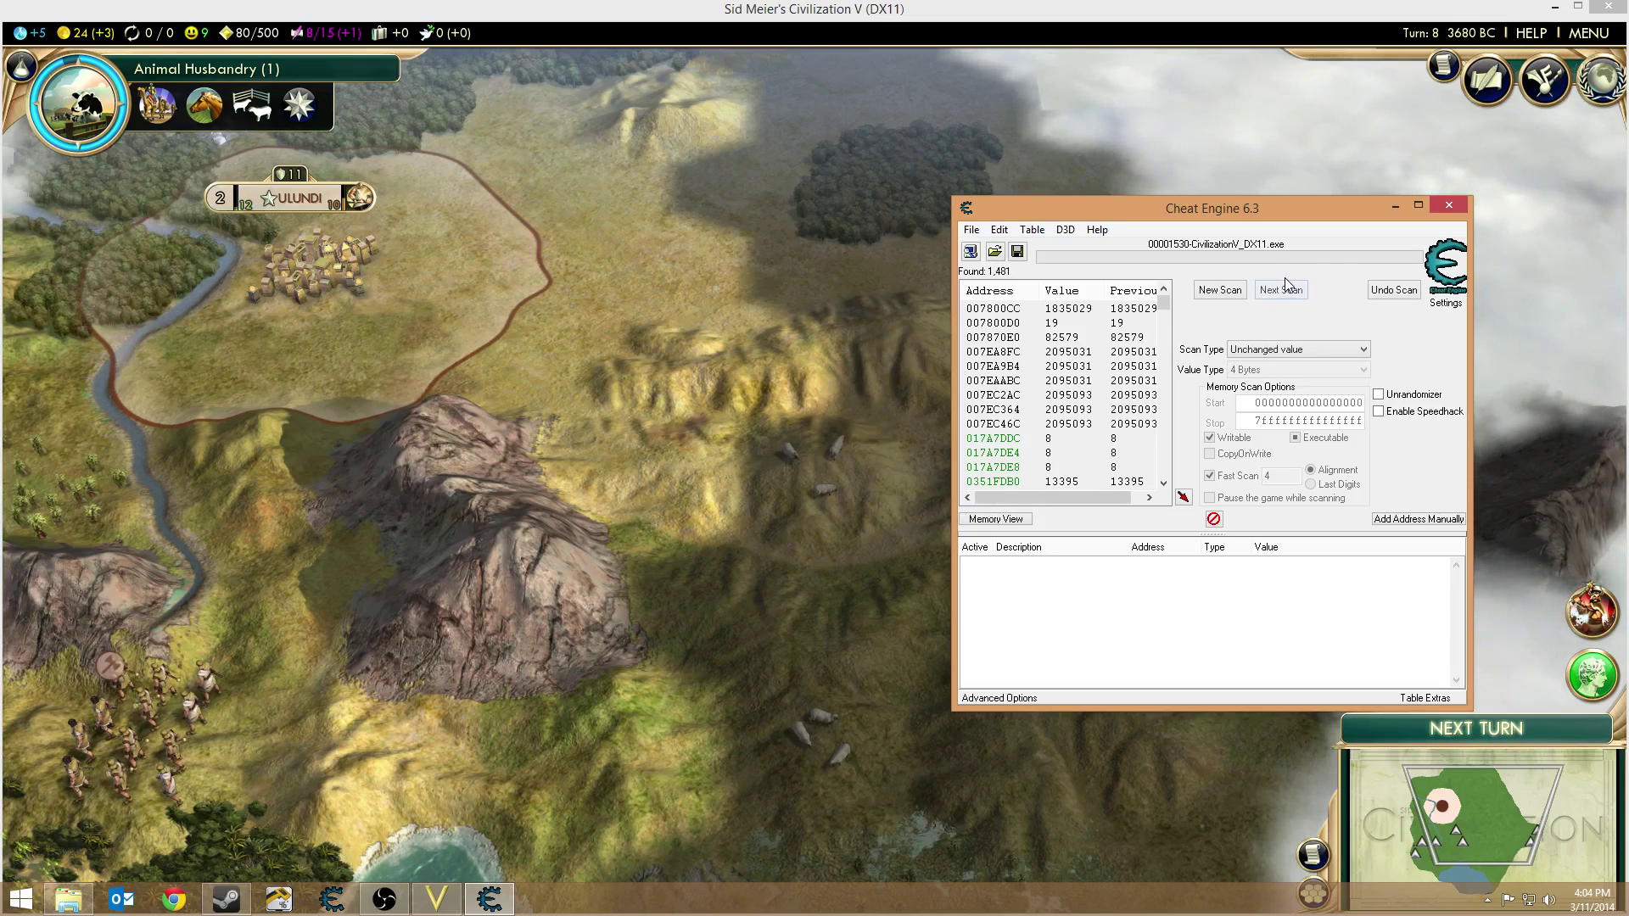
click(1286, 293)
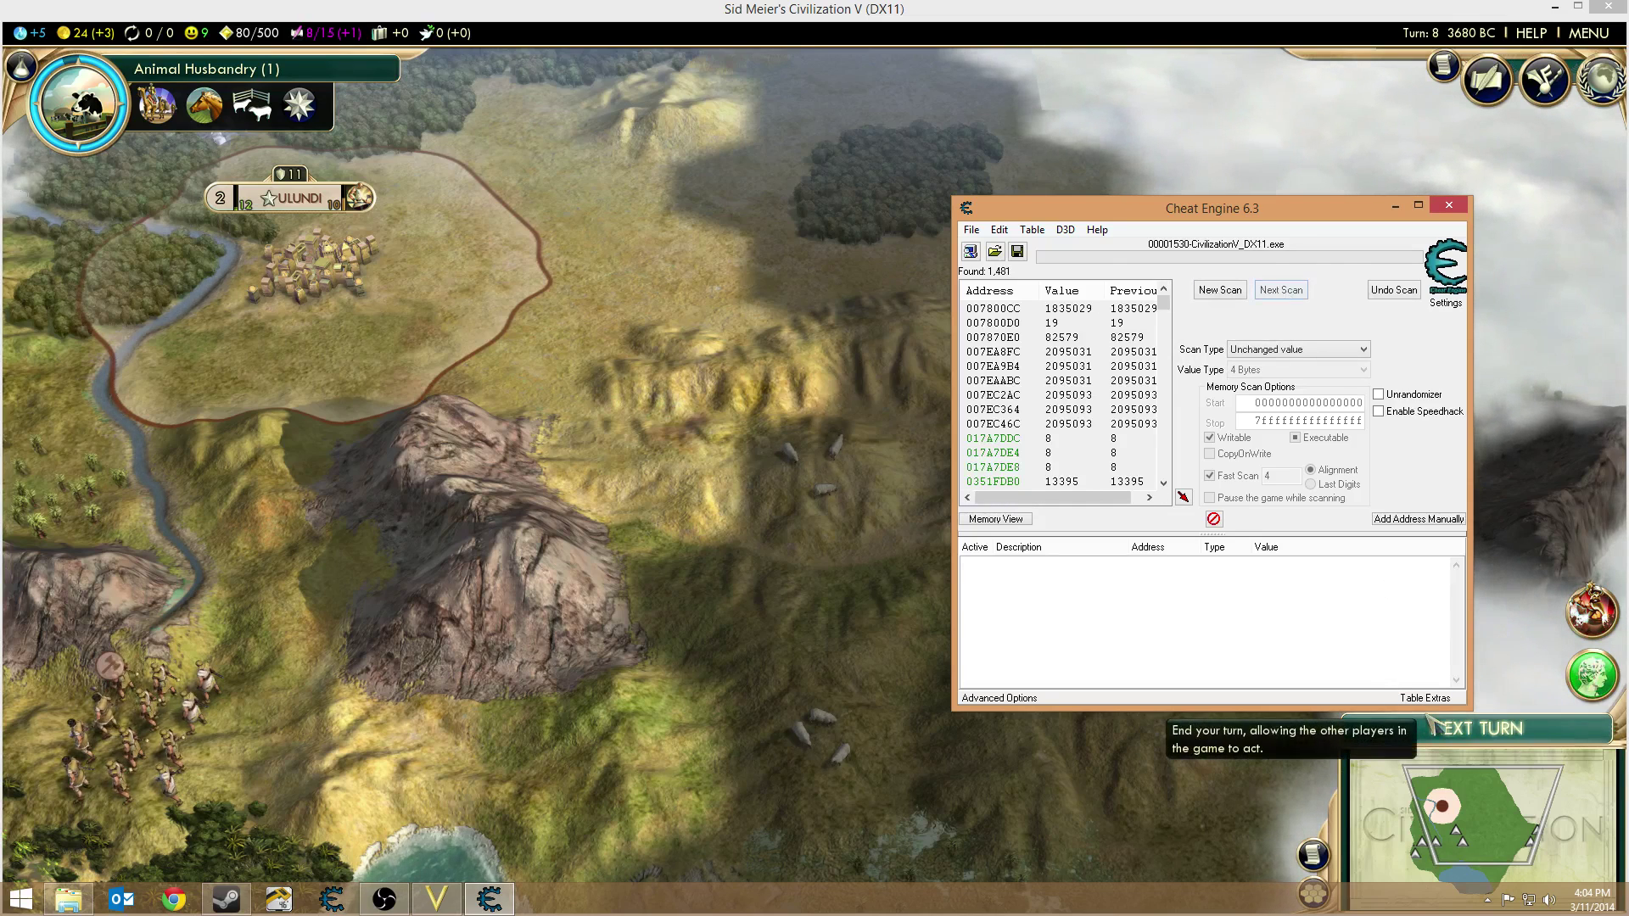
click(1476, 728)
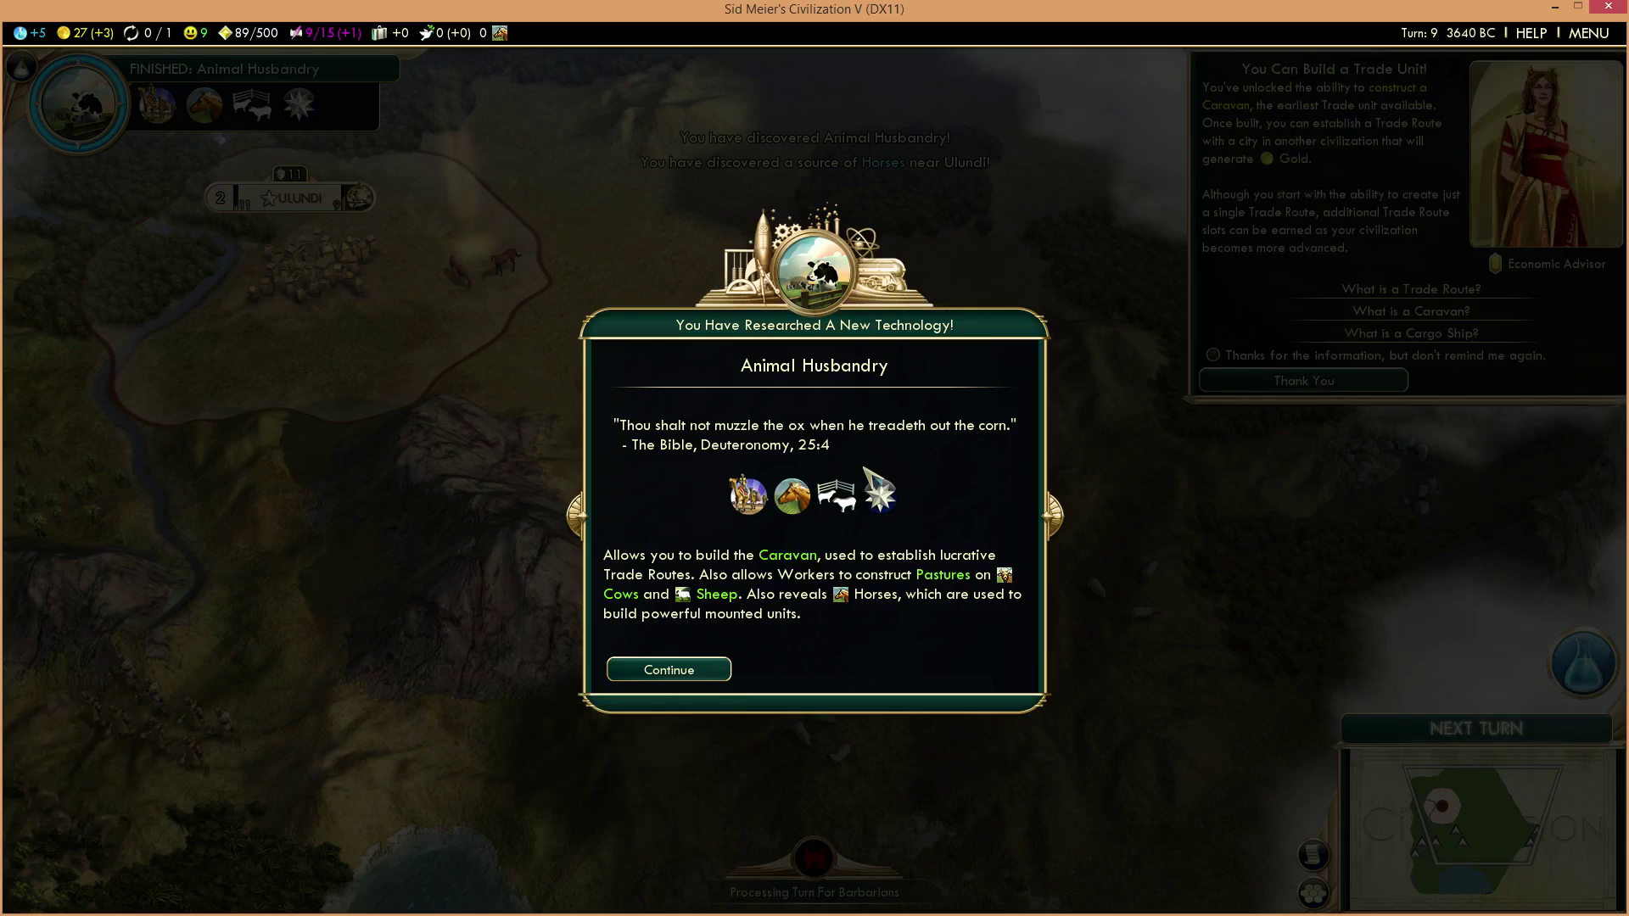
- Dismiss the Animal Husbandry notice and run an Increased value scan, leaving 1,166 addresses
click(668, 670)
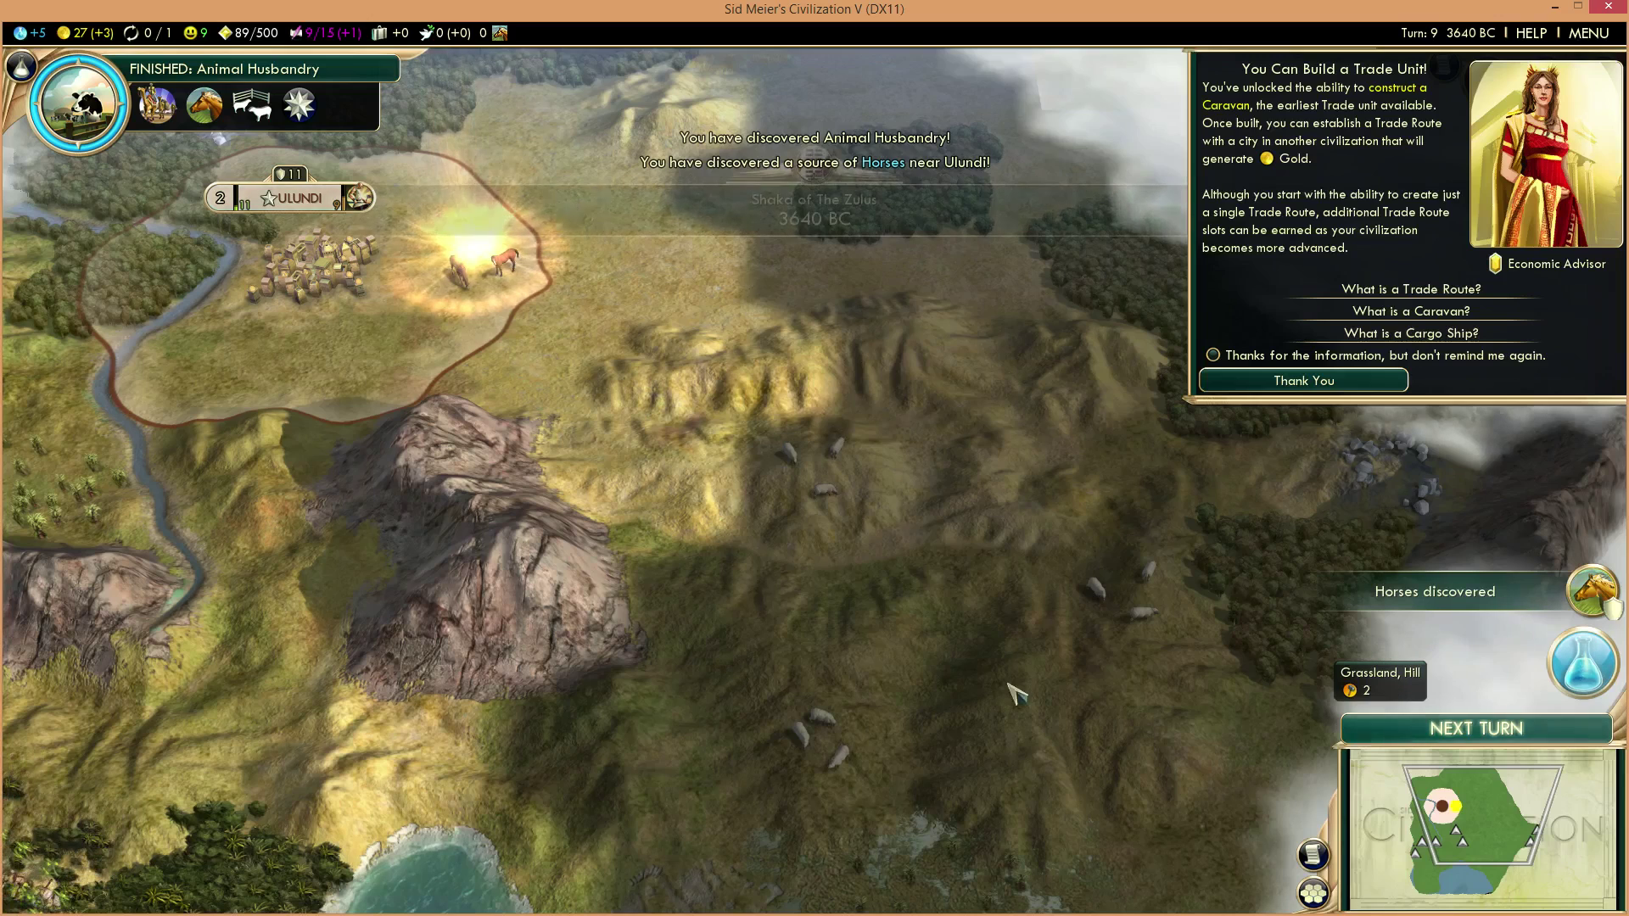
key(alt+Tab)
click(1295, 349)
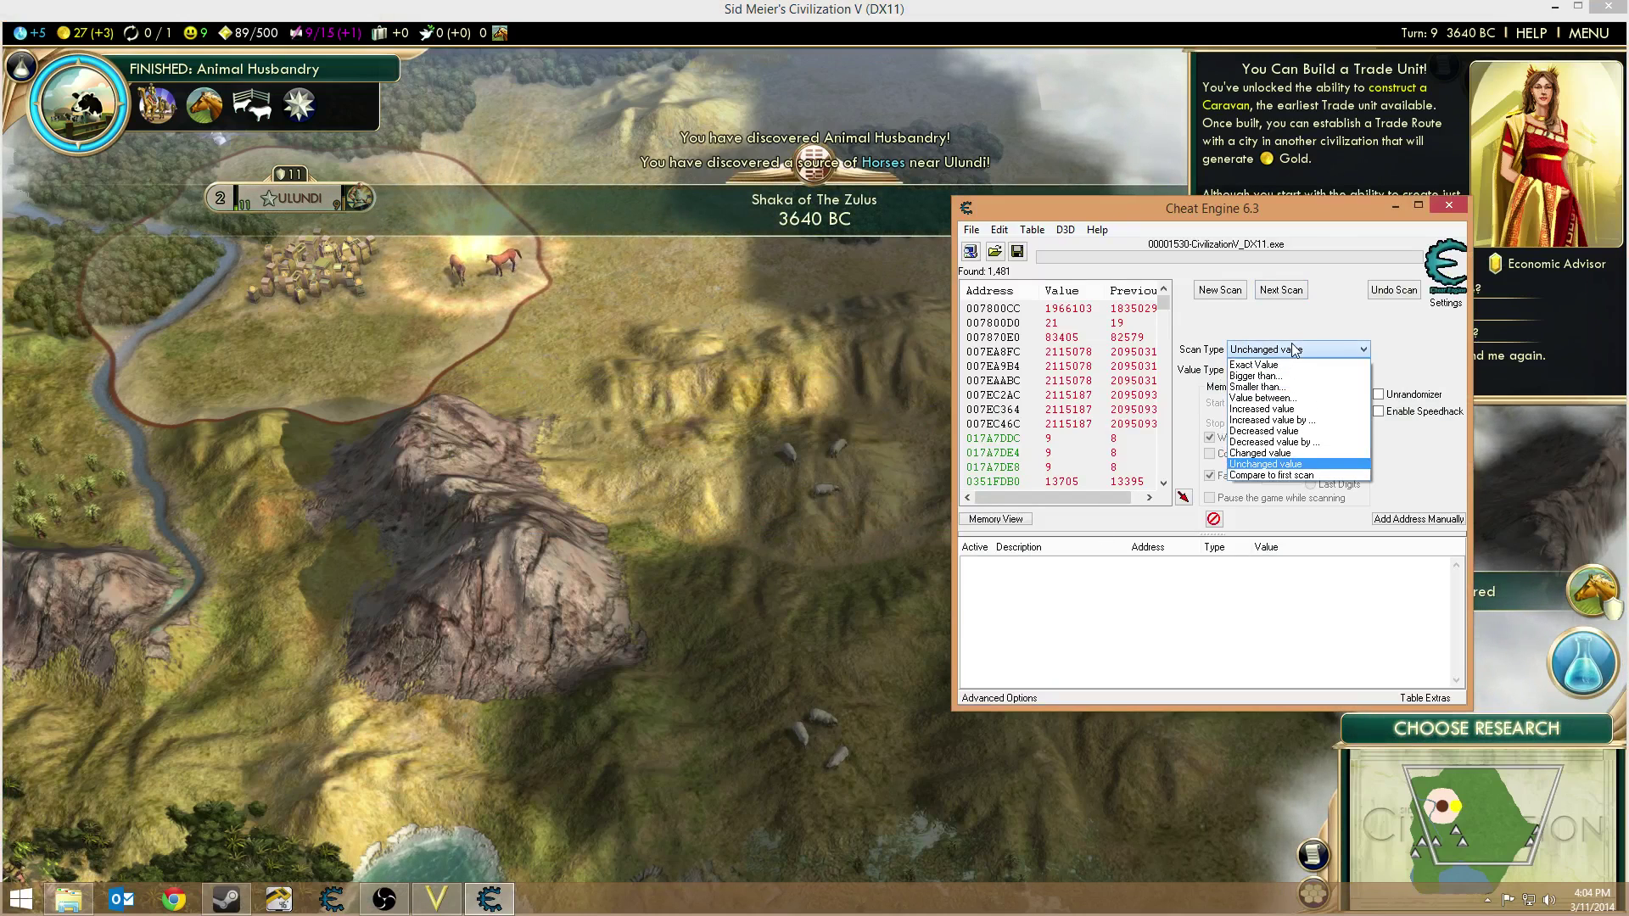
click(1288, 411)
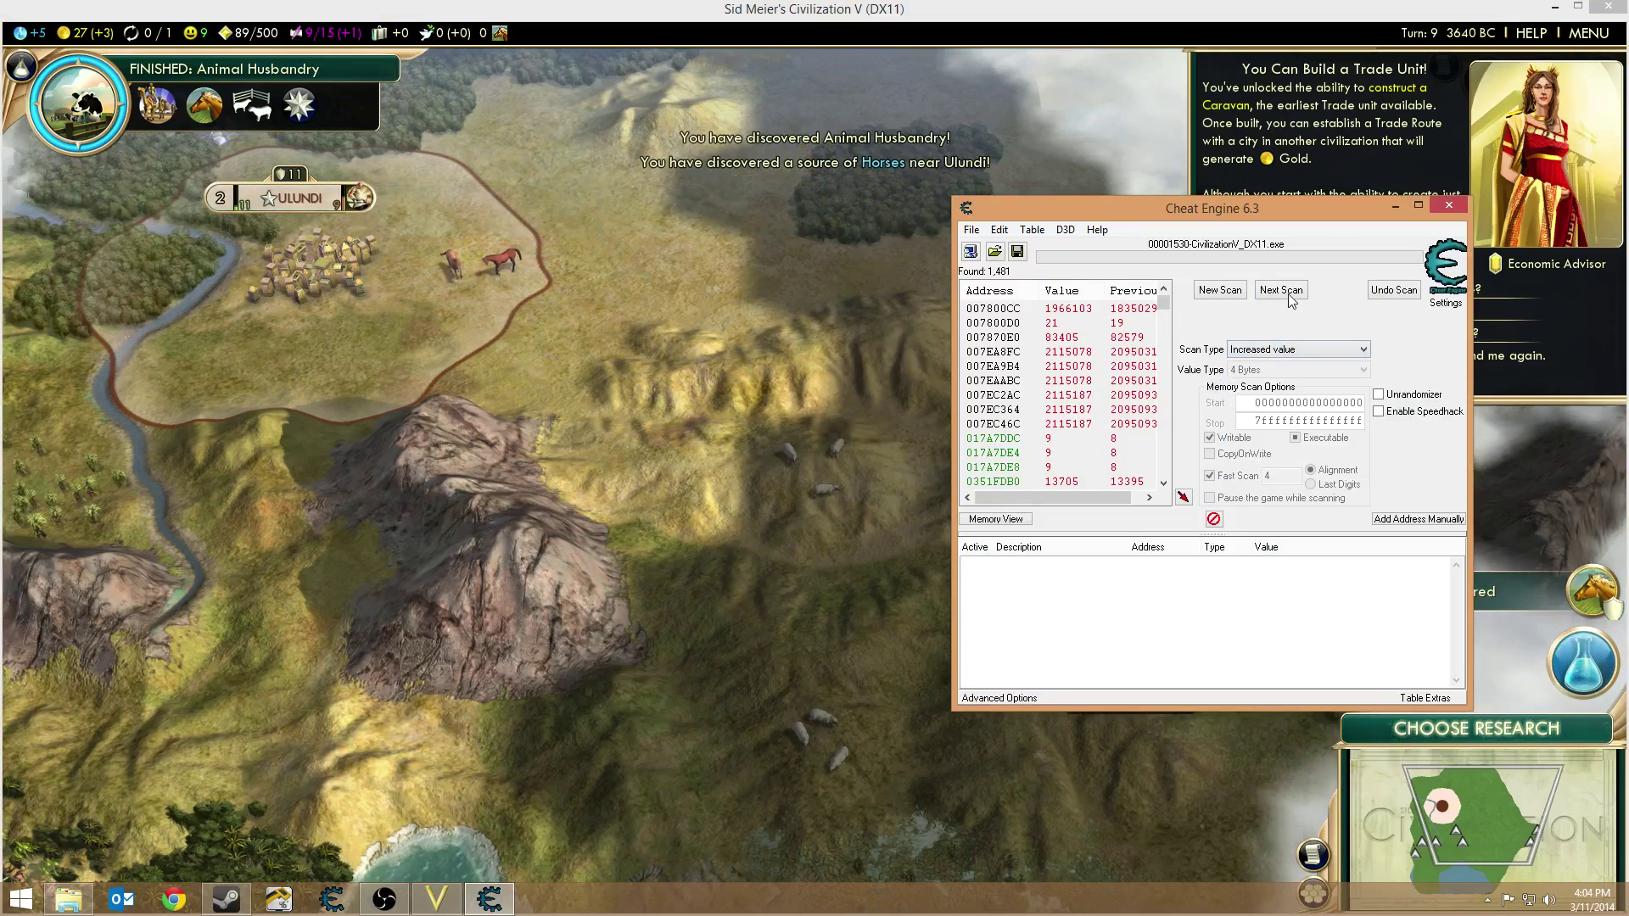
click(1280, 291)
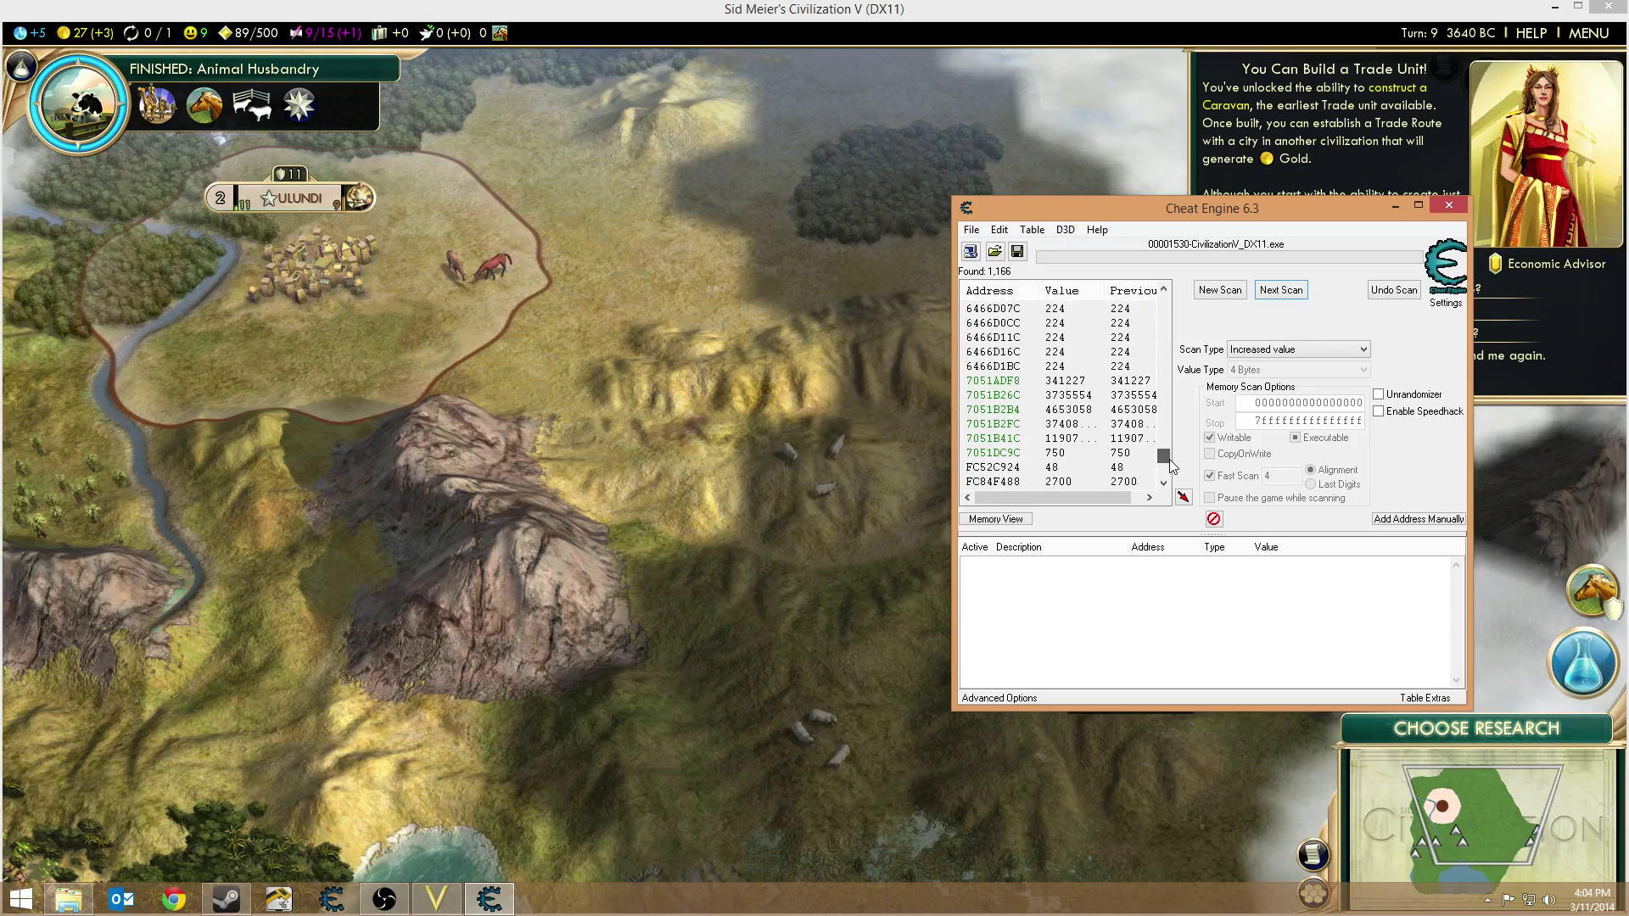
drag(1164, 451, 1147, 411)
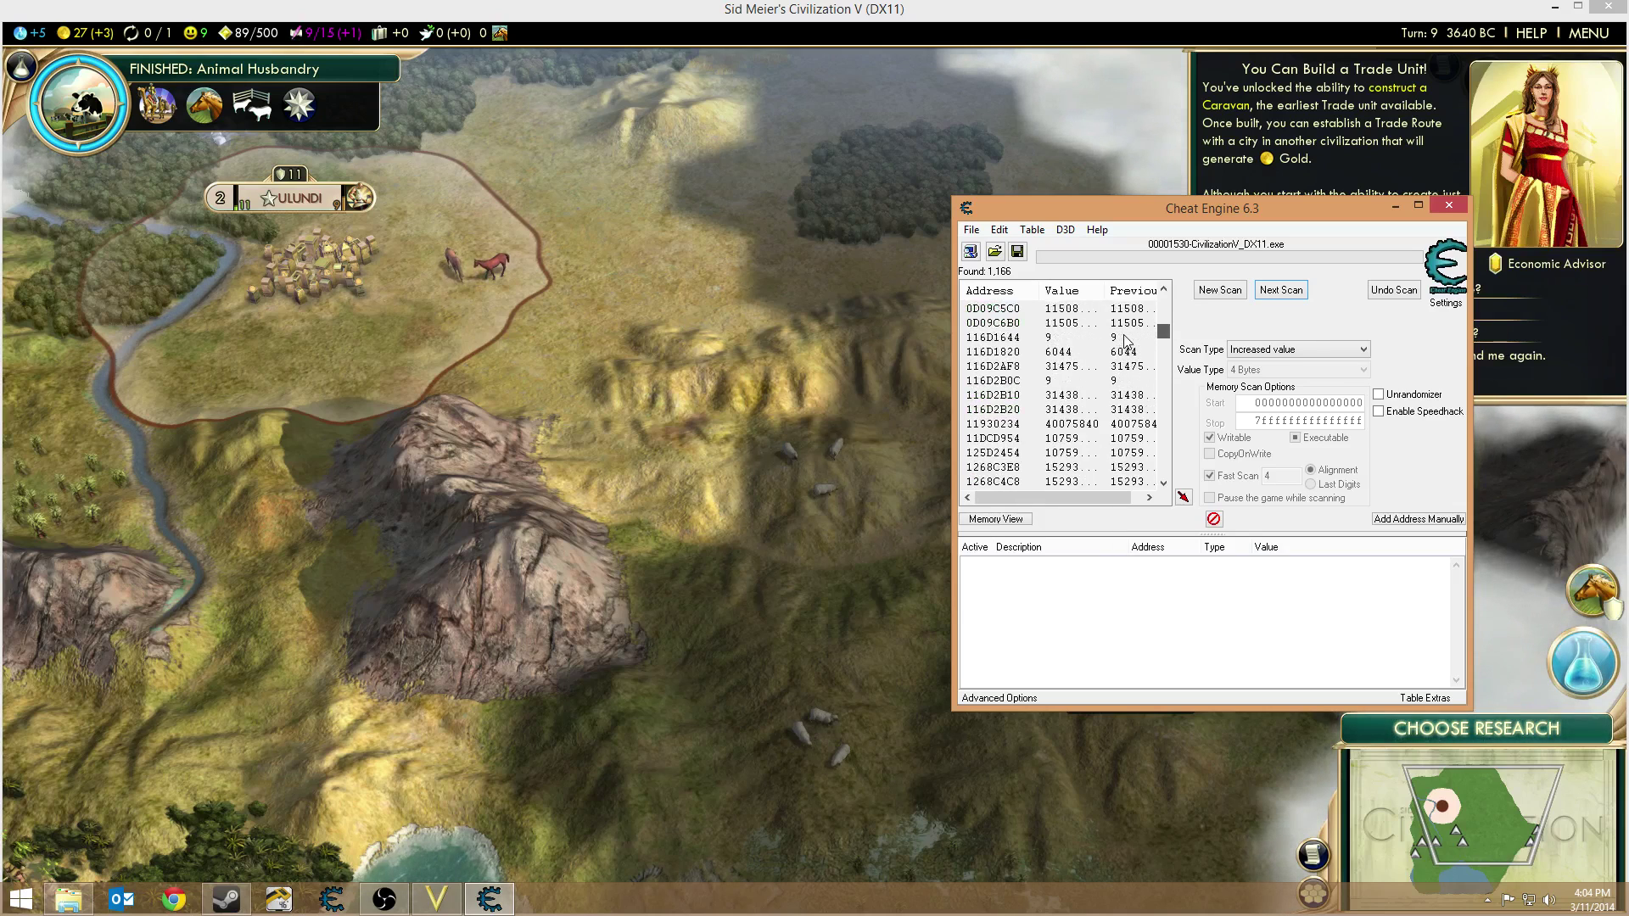
drag(1128, 329, 1139, 295)
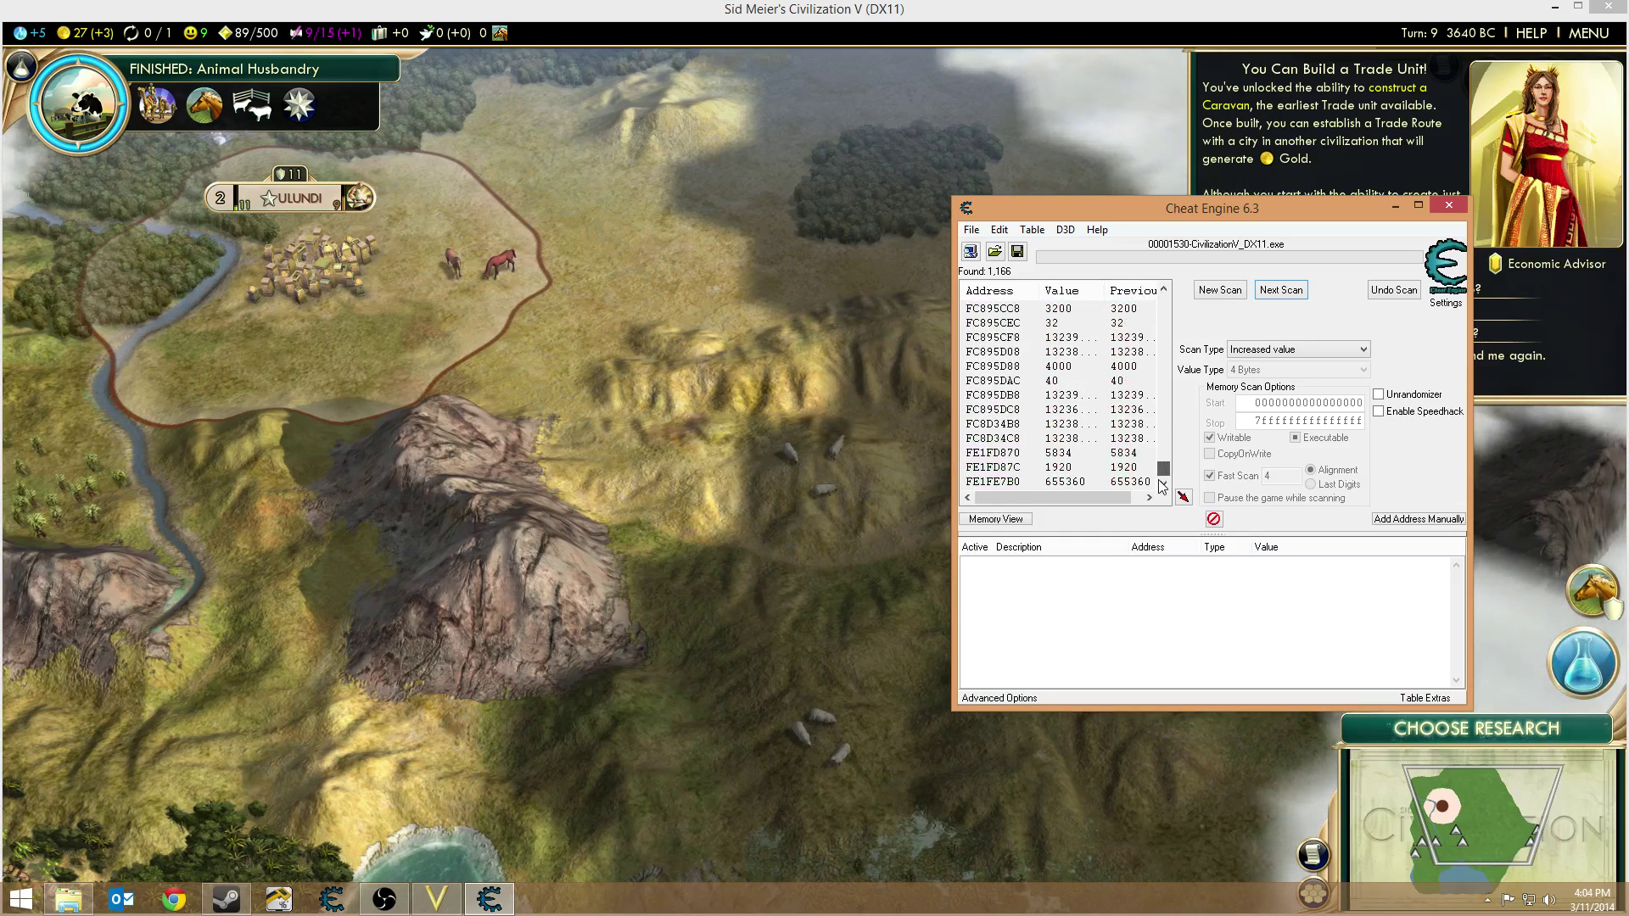
click(807, 571)
- Choose Pottery research, end the turn, and rerun the increased-value scan in Cheat Engine
click(1396, 727)
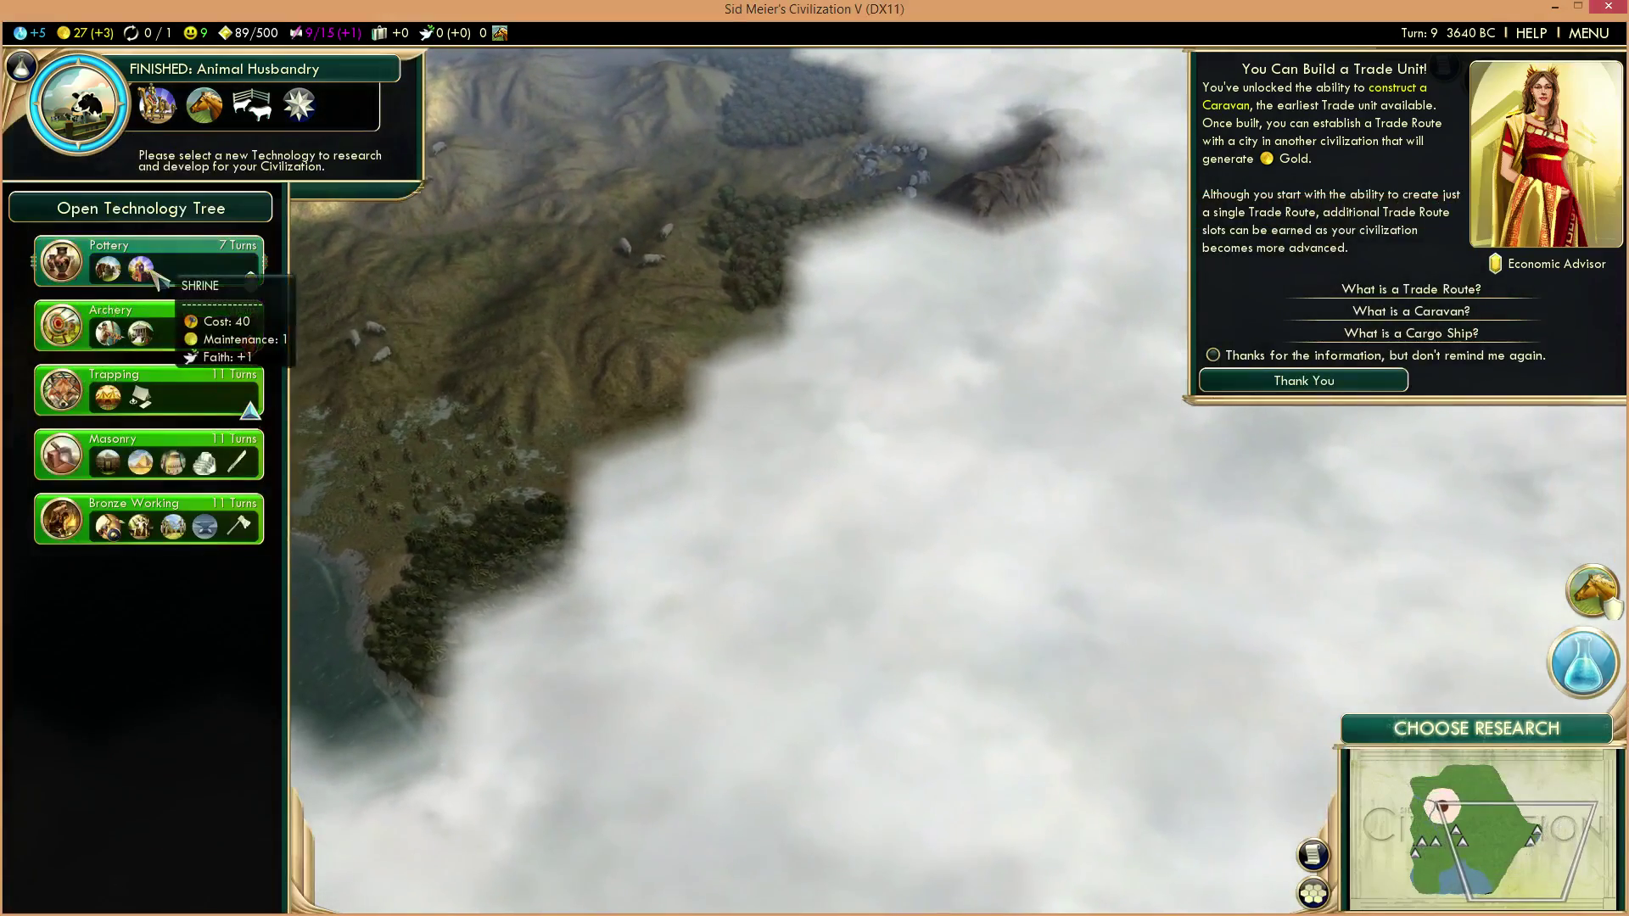
click(161, 263)
key(Return)
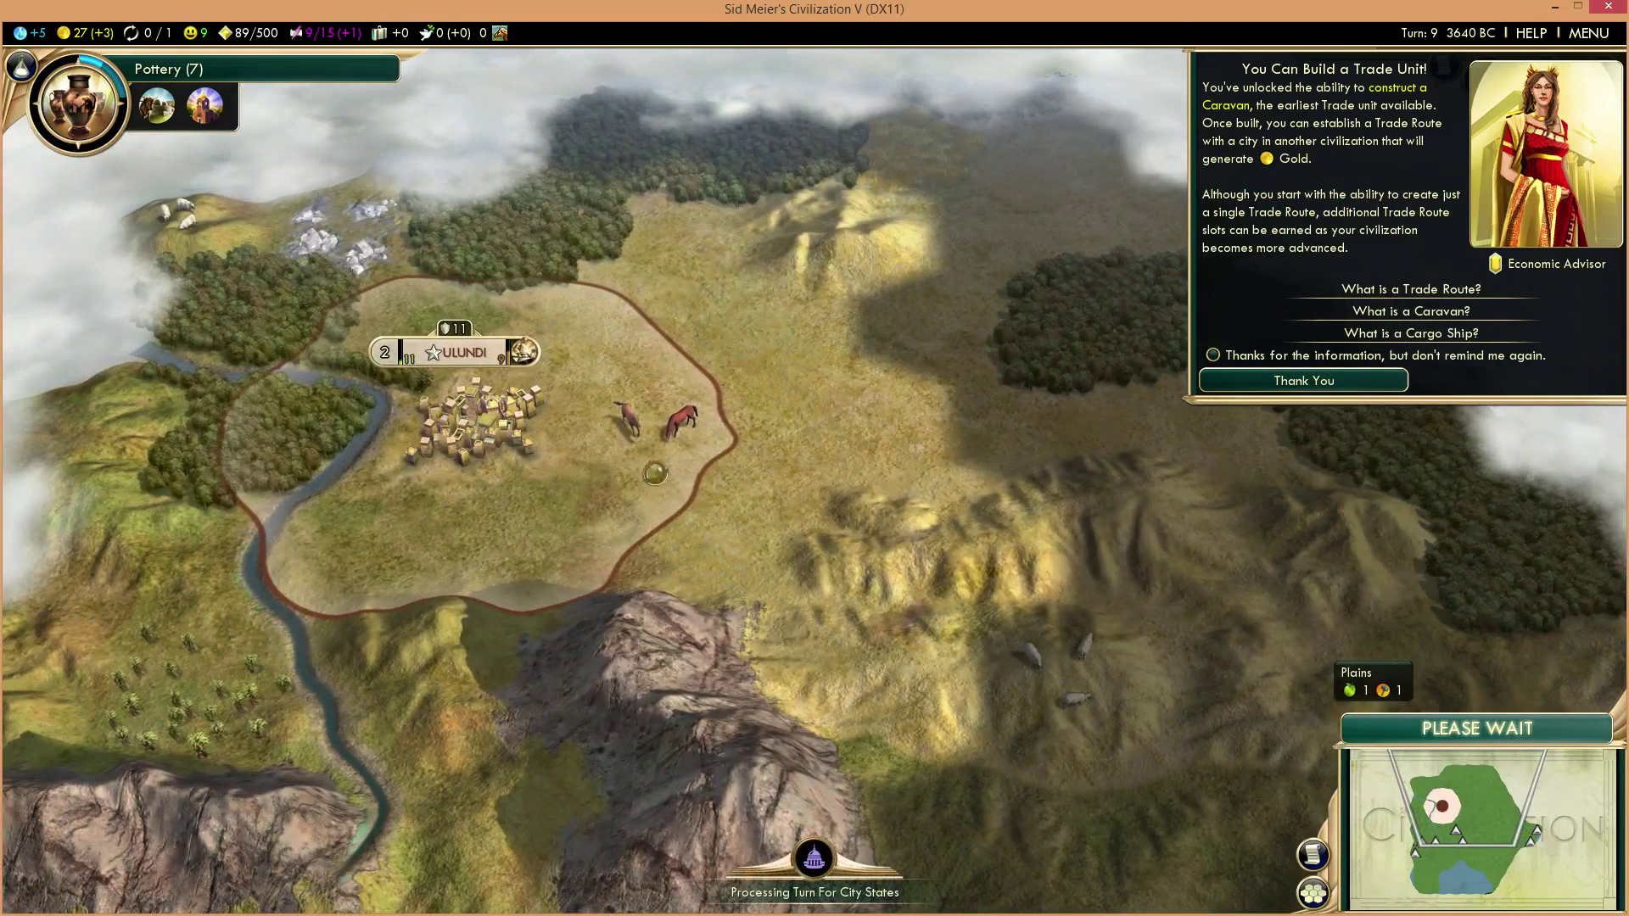
key(alt+Tab)
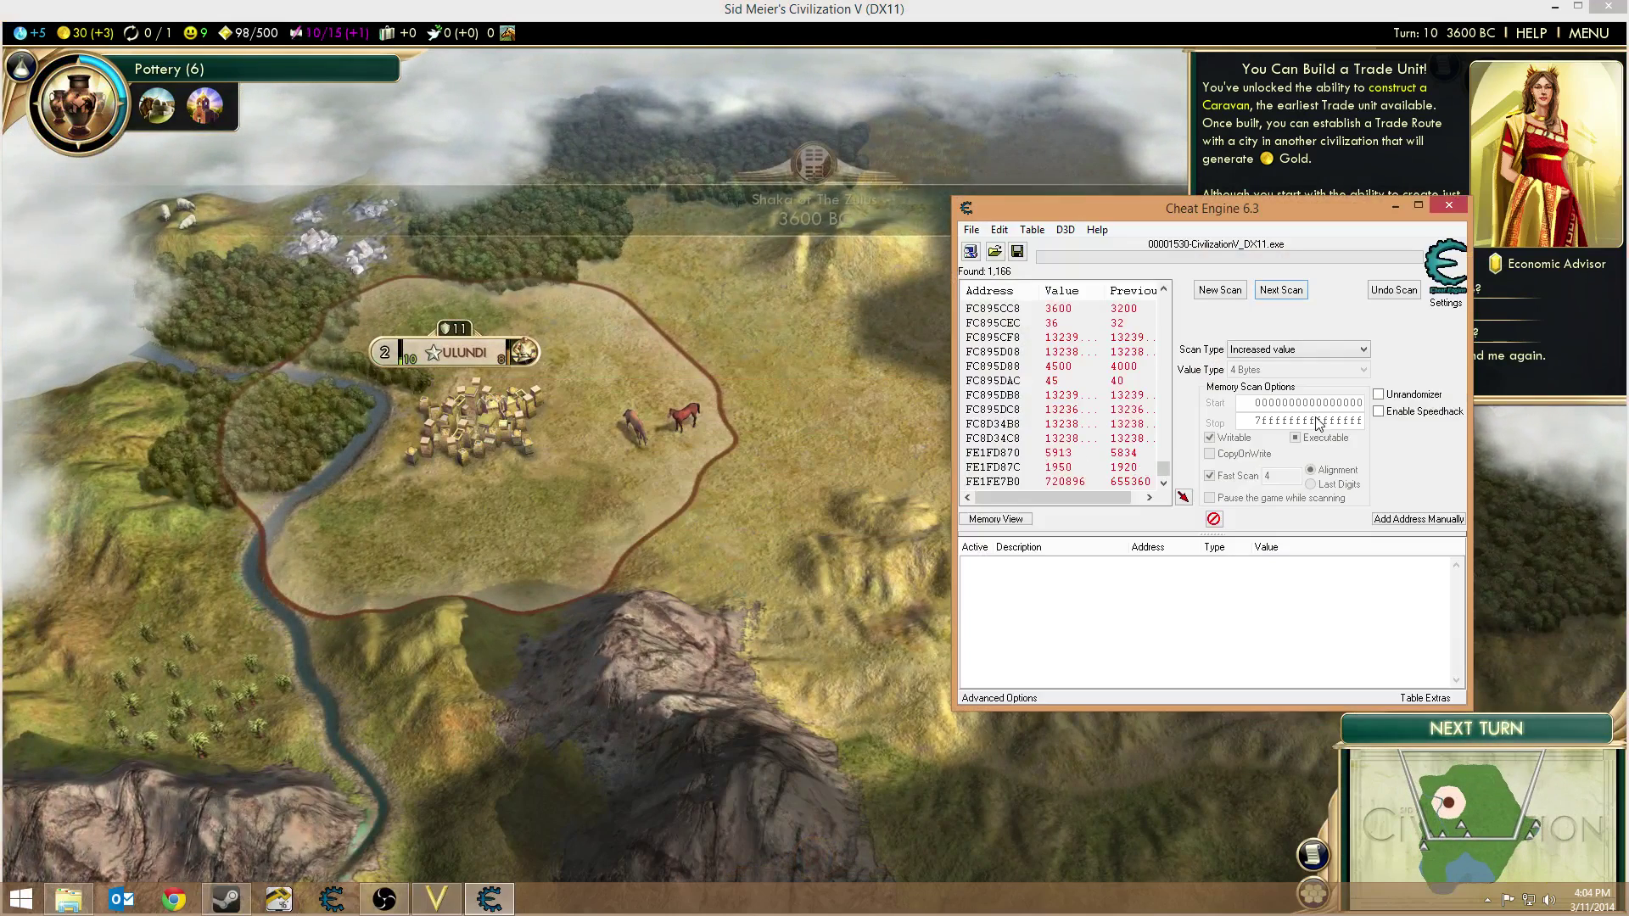
click(1277, 292)
key(alt+Tab)
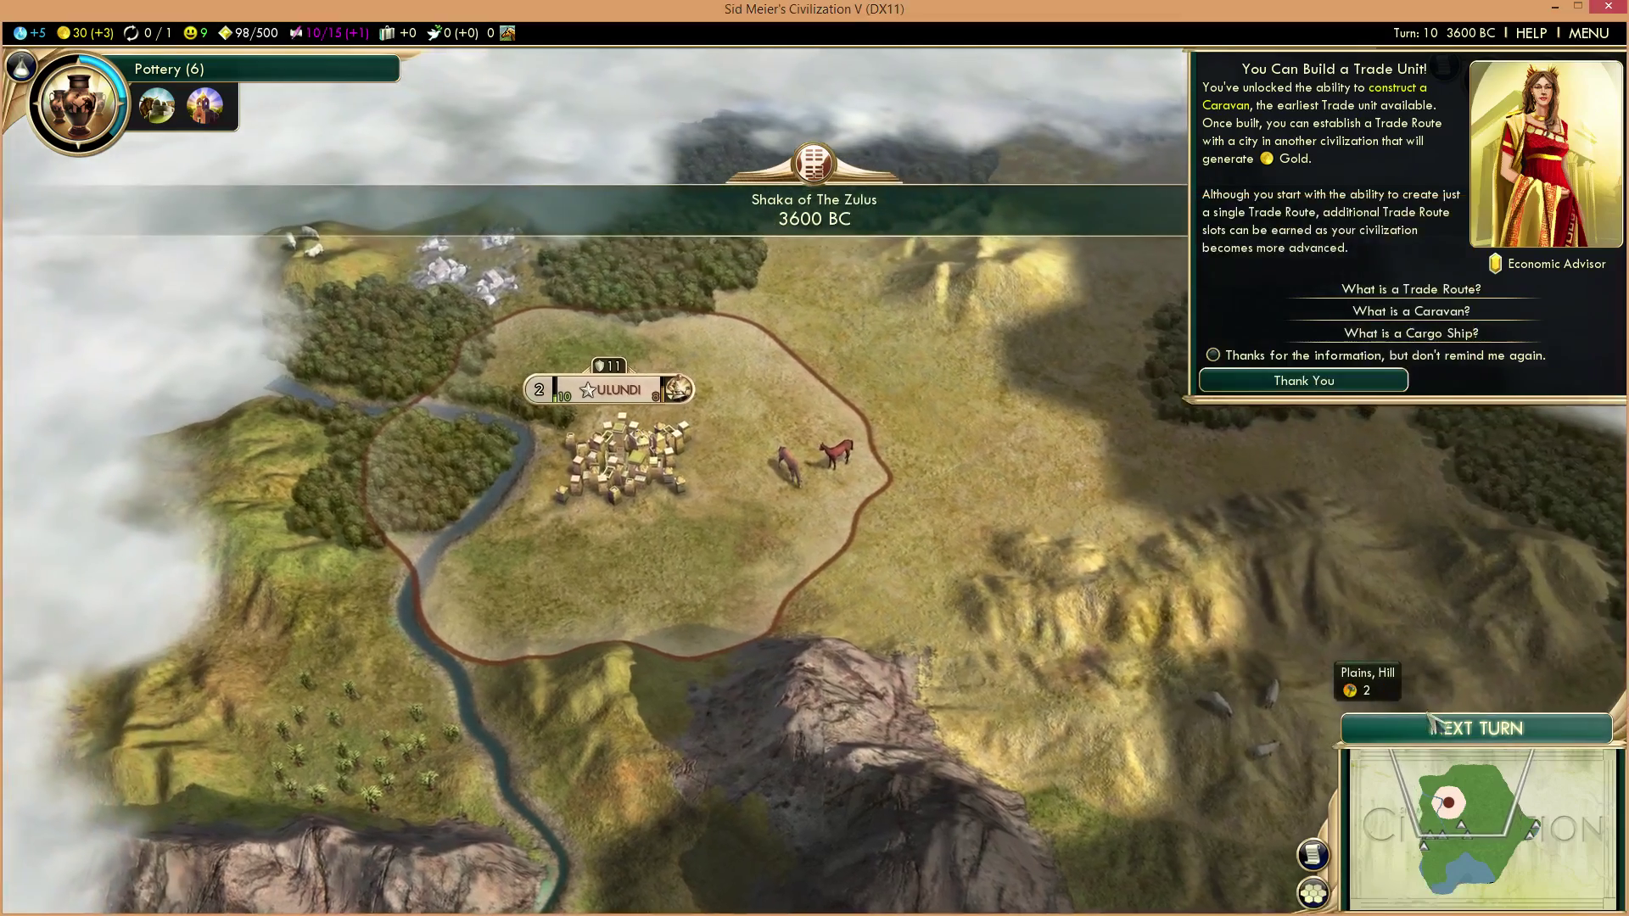